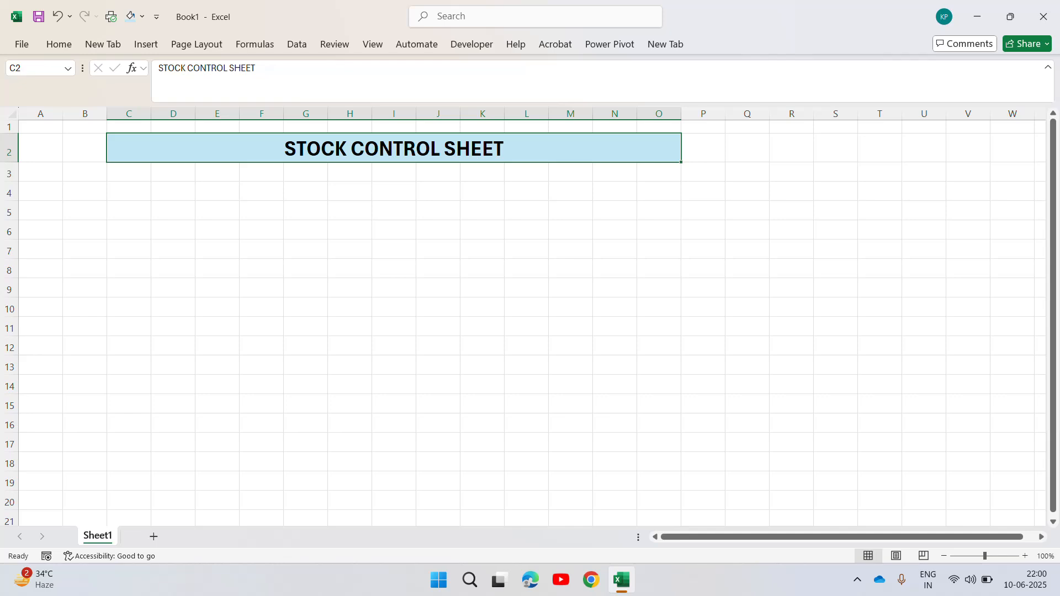
Enter the business name One Day Mart in cell C4, below the sheet title.
left_click(160, 194)
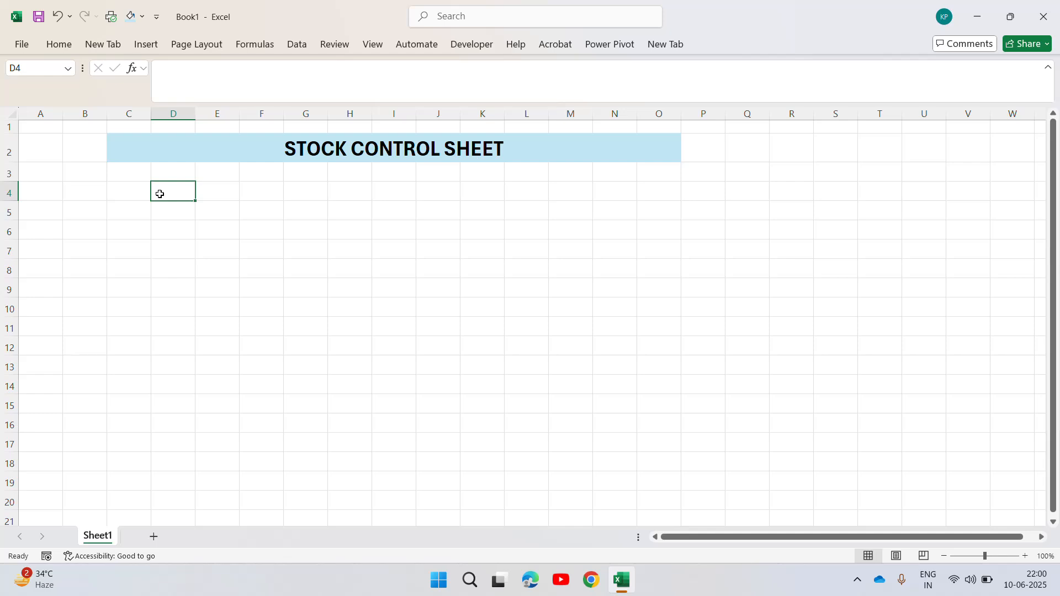
key("Left")
type("One")
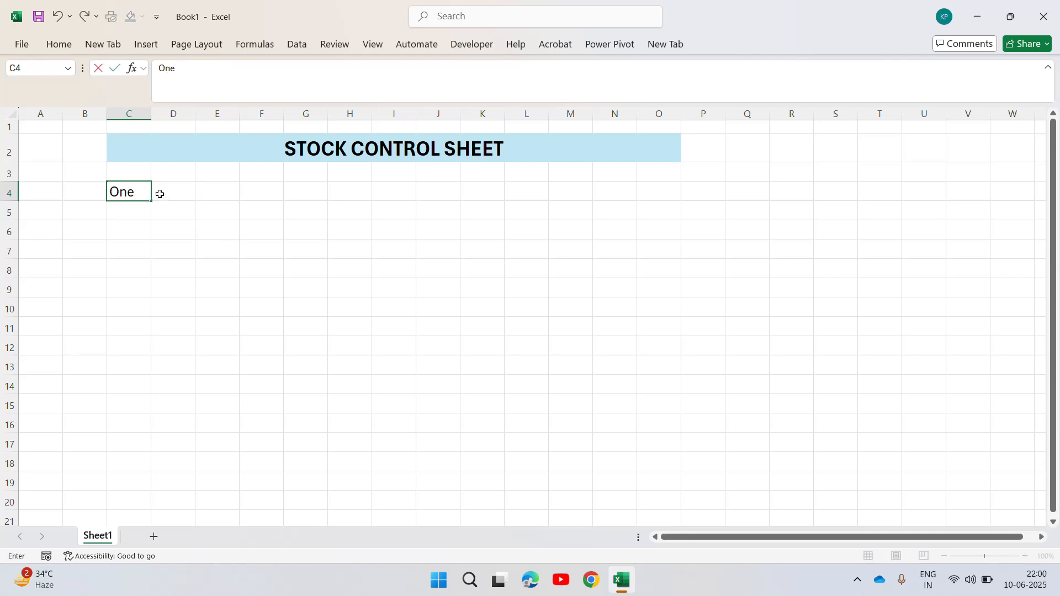
type(" Day Maark")
key("BackSpace")
key("BackSpace")
key("BackSpace")
type("rt")
key("Return")
Merge and center C4:O4 across the title's width and give it a thick outside border.
key("Up")
key("shift+Right")
key("shift+Right")
key("shift+Right")
key("shift+Right")
key("shift+Right")
key("shift+Right")
key("shift+Right")
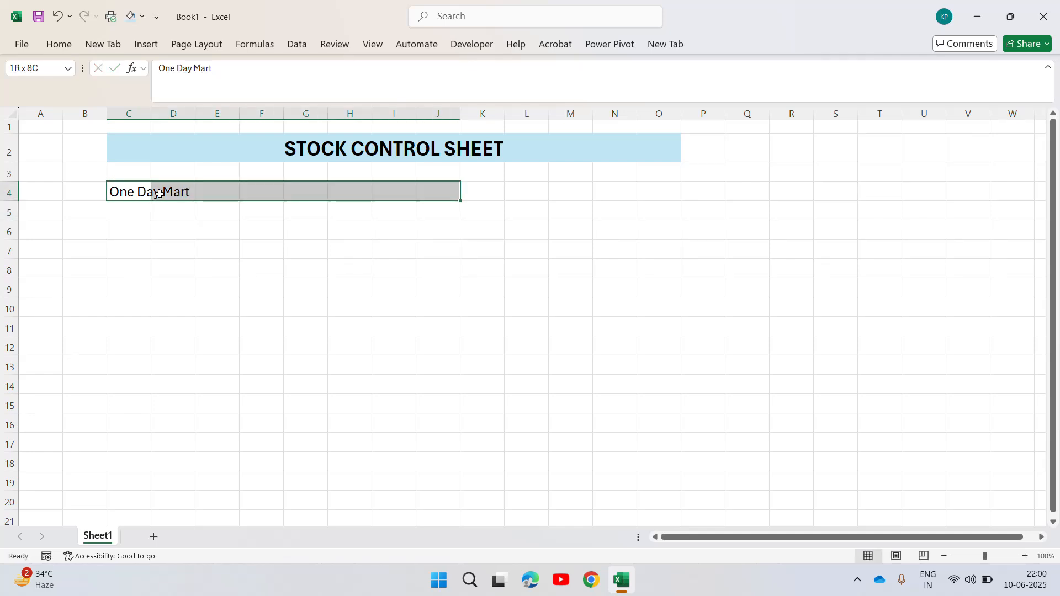
key("shift+Right")
key("shift+Right")
key("shift+Right")
key("shift+Right")
key("shift+Right")
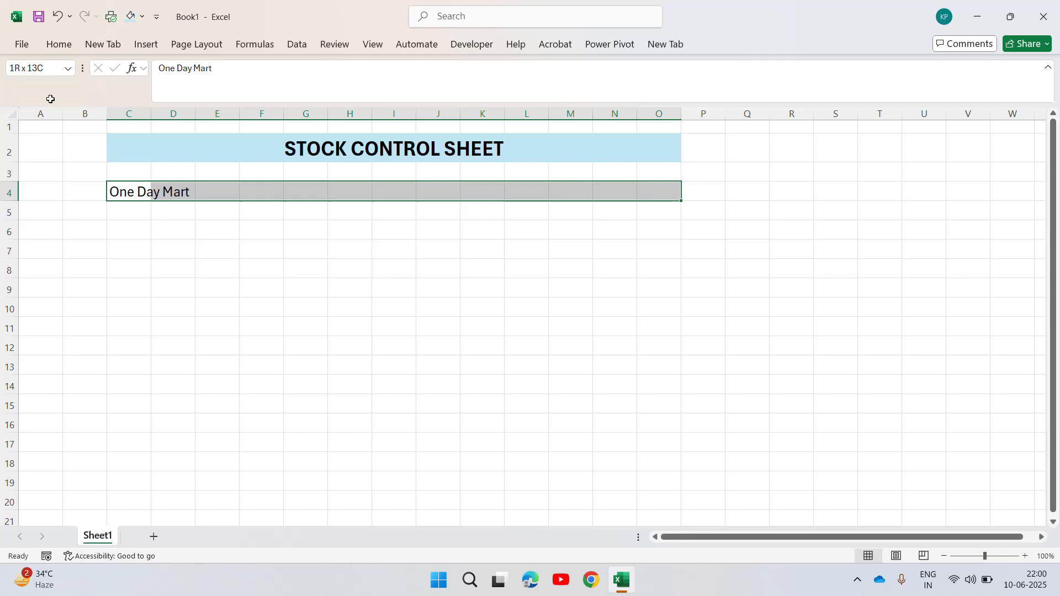
left_click(61, 44)
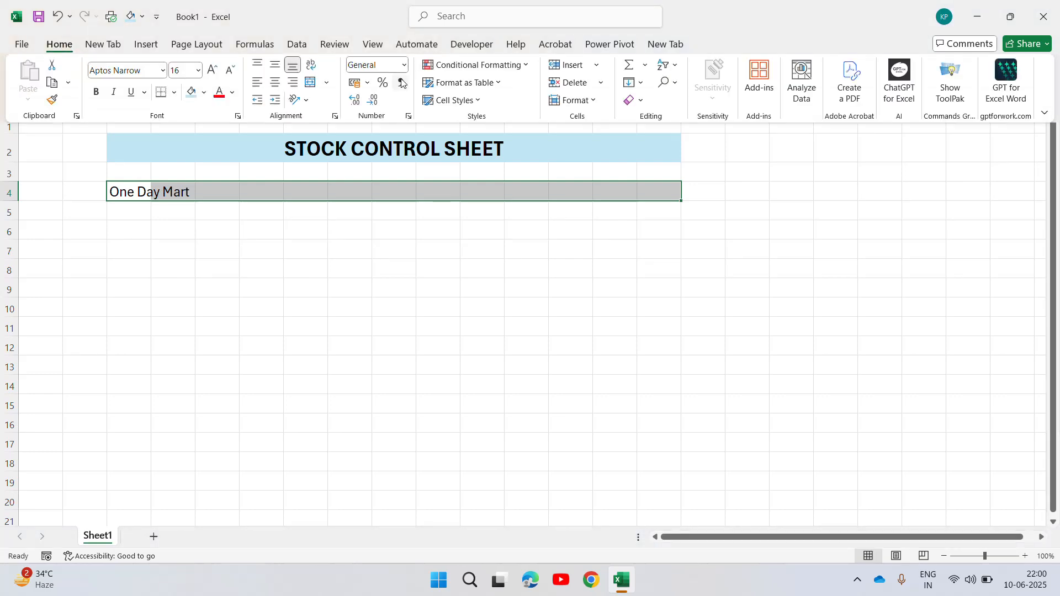
left_click(310, 83)
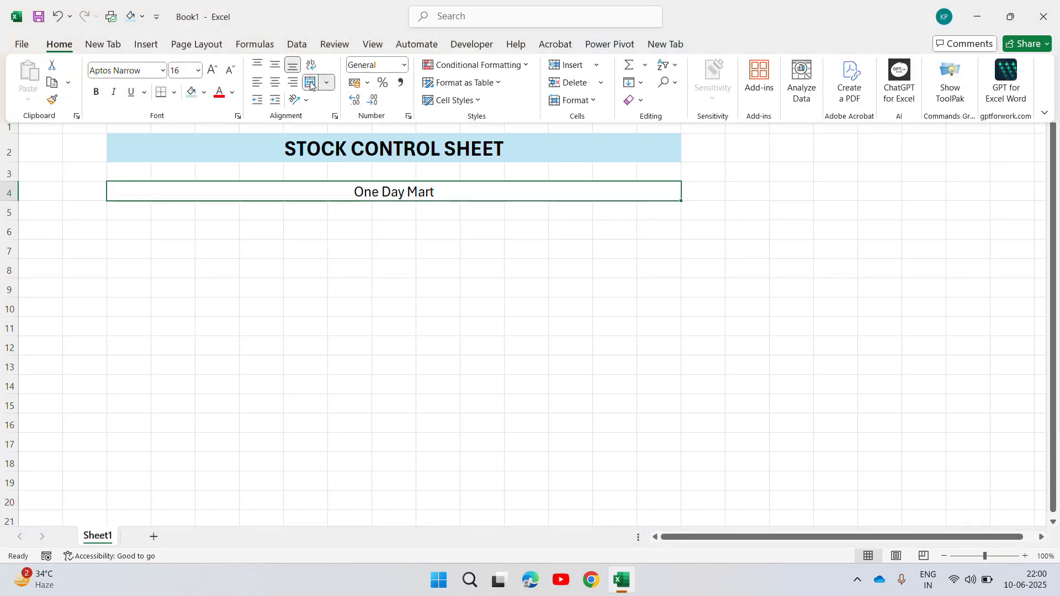
left_click(174, 92)
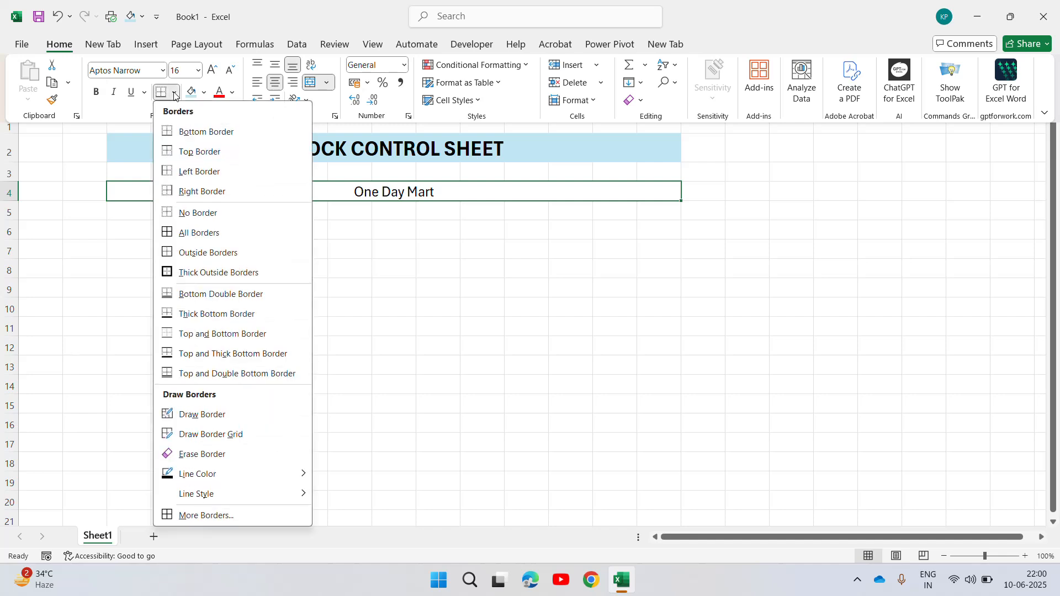
left_click(166, 273)
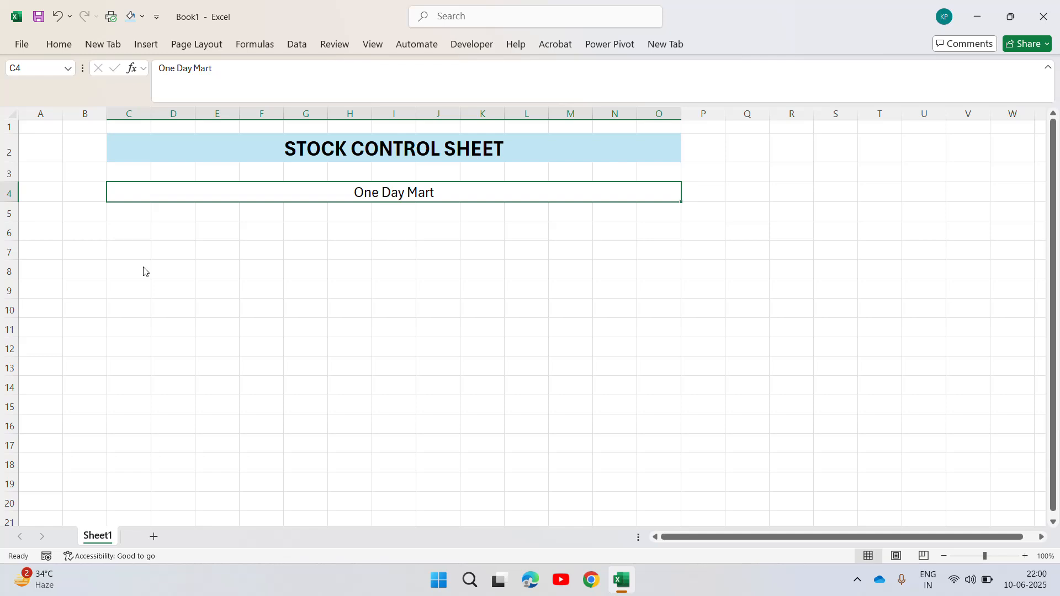
Start the table's header row by entering S.No. in cell C6.
left_click(130, 215)
key("Down")
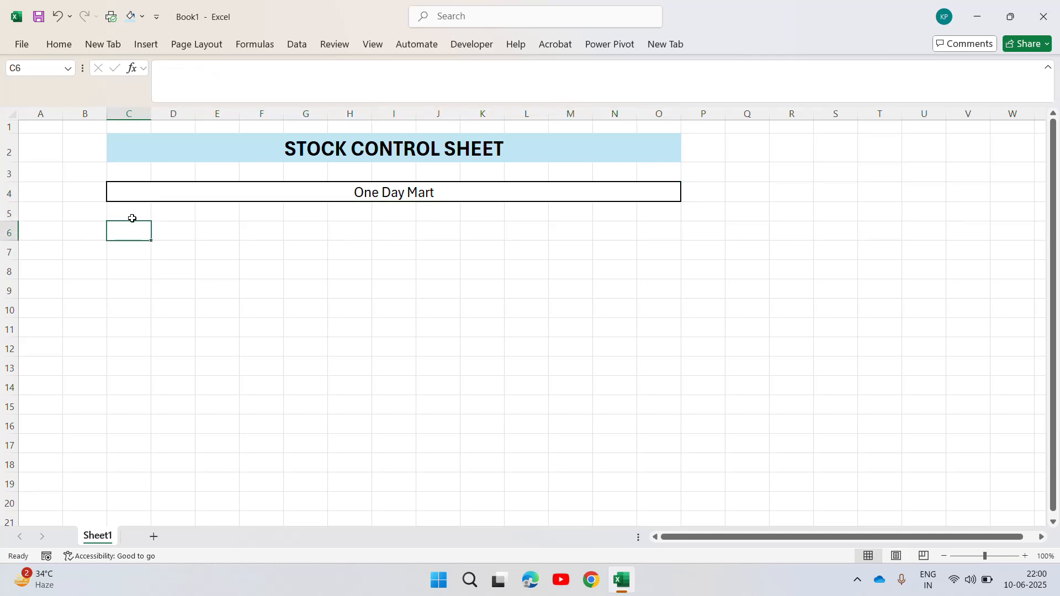
type("S.No.")
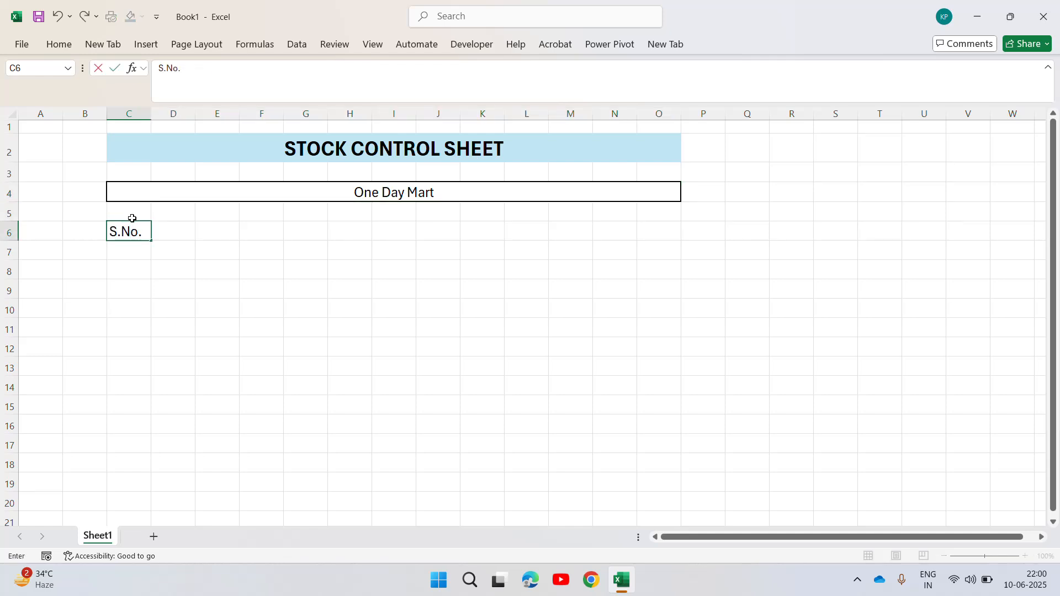
key("Tab")
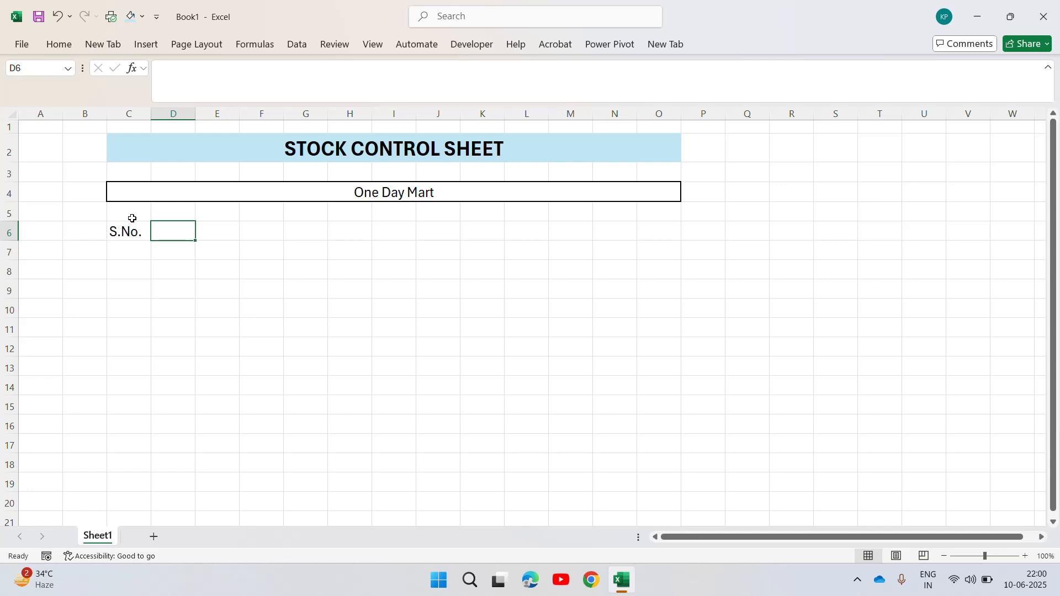
Enter the header Product in cell D6 and autofit column D to it.
type("Producy")
key("F2")
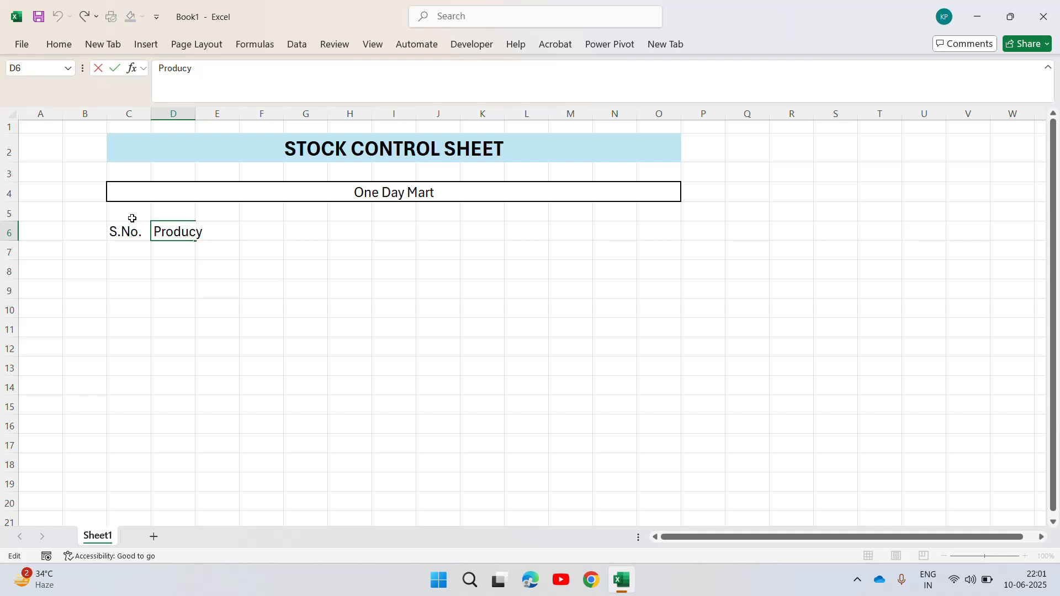
key("BackSpace")
type("t")
key("ctrl+Return")
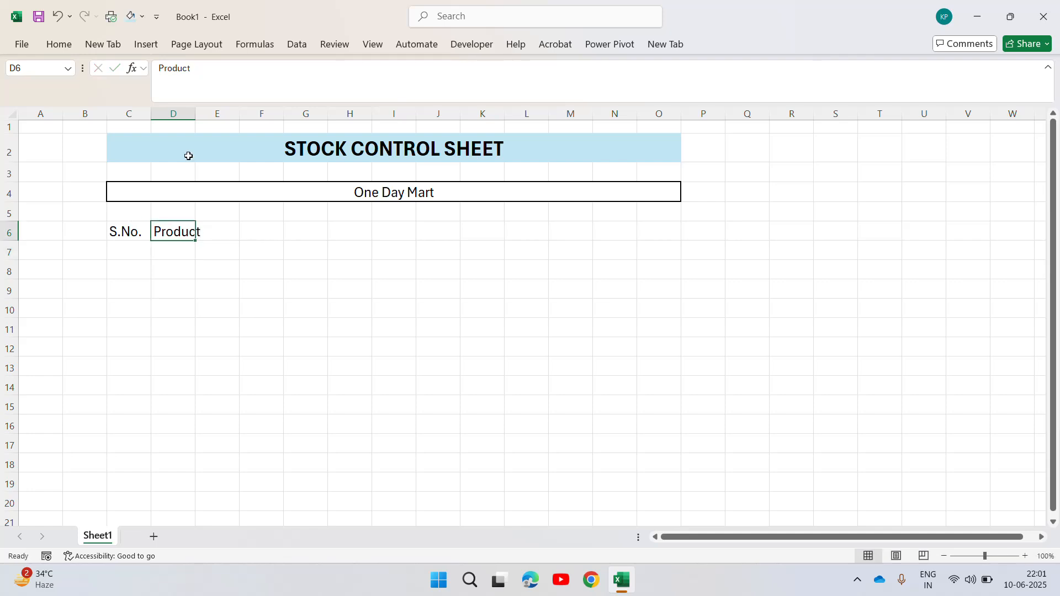
double_click(195, 114)
Enter the header Unit Price in cell E6 and autofit column E to it.
left_click(226, 233)
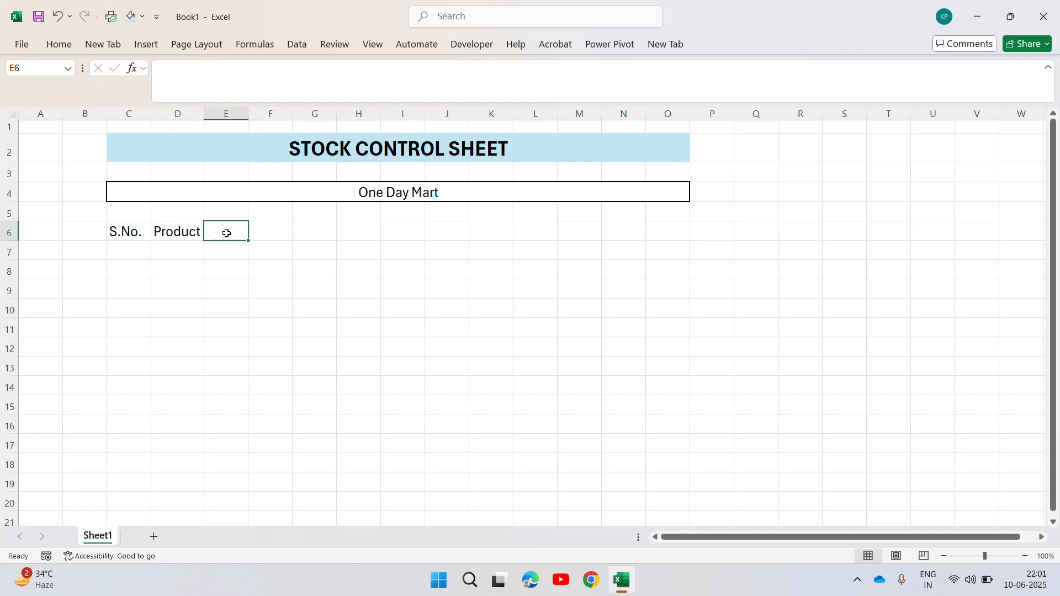
type("Uni")
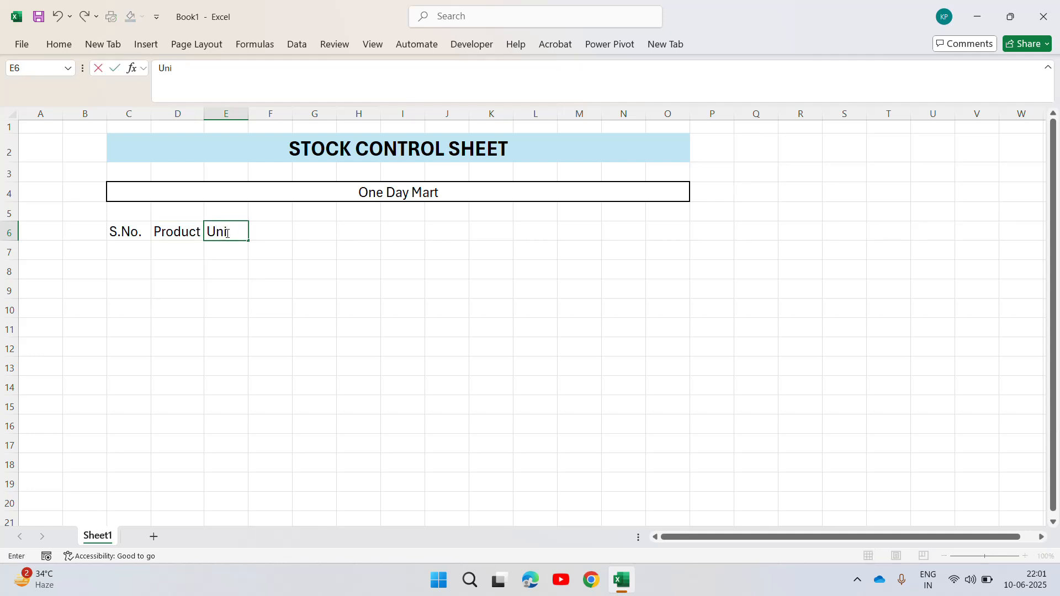
type("t pric")
key("BackSpace")
key("BackSpace")
key("BackSpace")
key("BackSpace")
key("BackSpace")
type("Price")
key("Return")
left_click(226, 233)
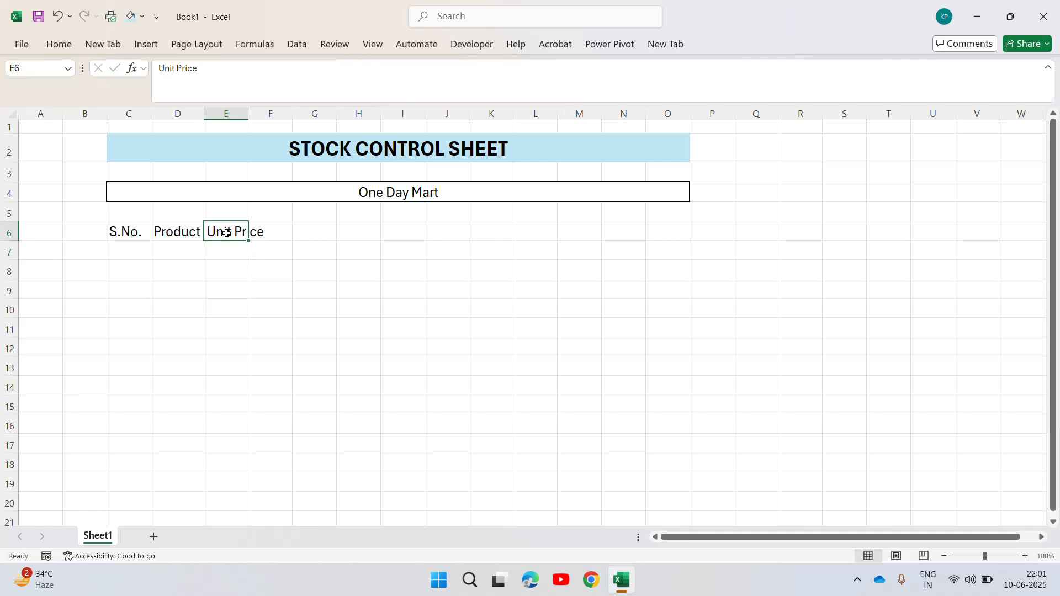
double_click(247, 114)
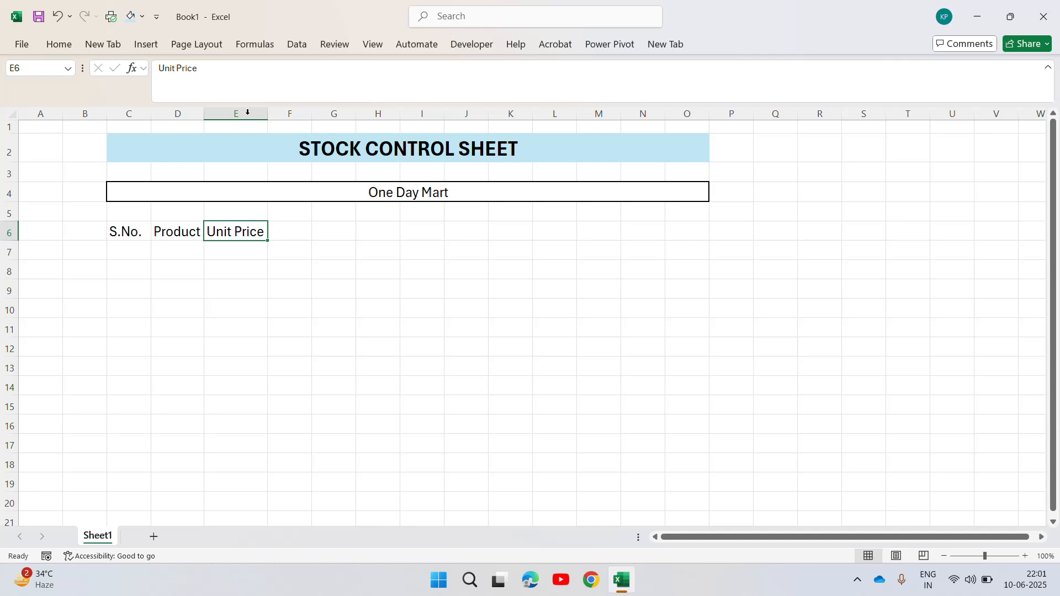
Enter the header In Stock in cell F6 and autofit column F to it.
key("Right")
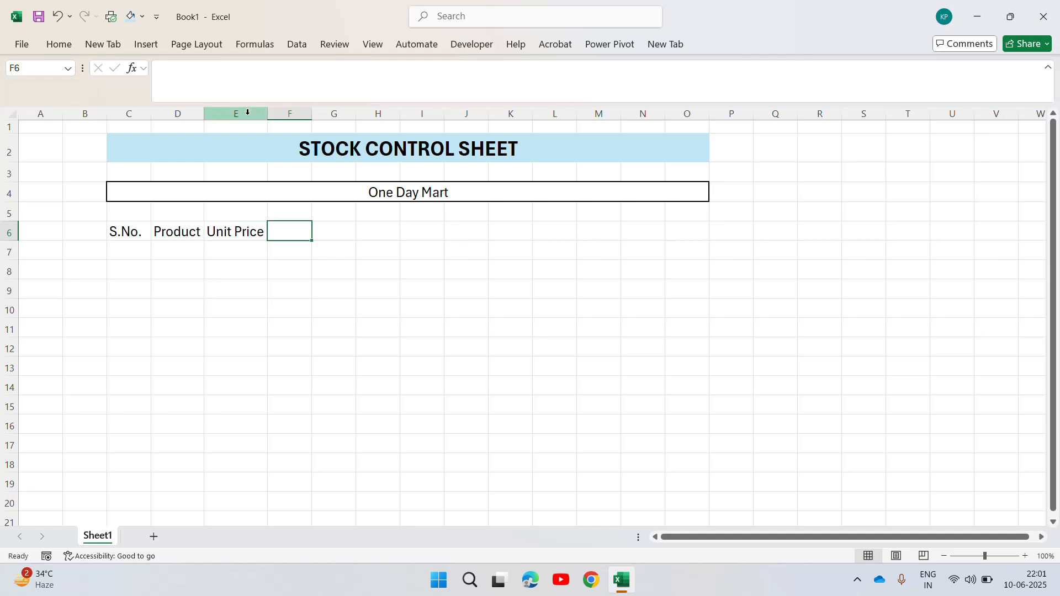
type("In Stock")
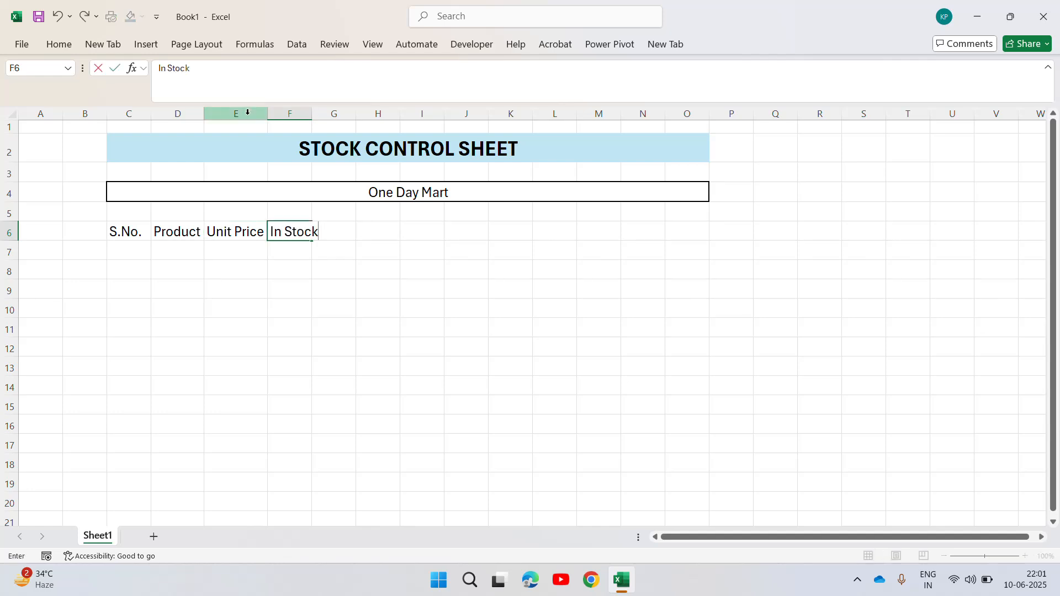
key("Return")
key("Up")
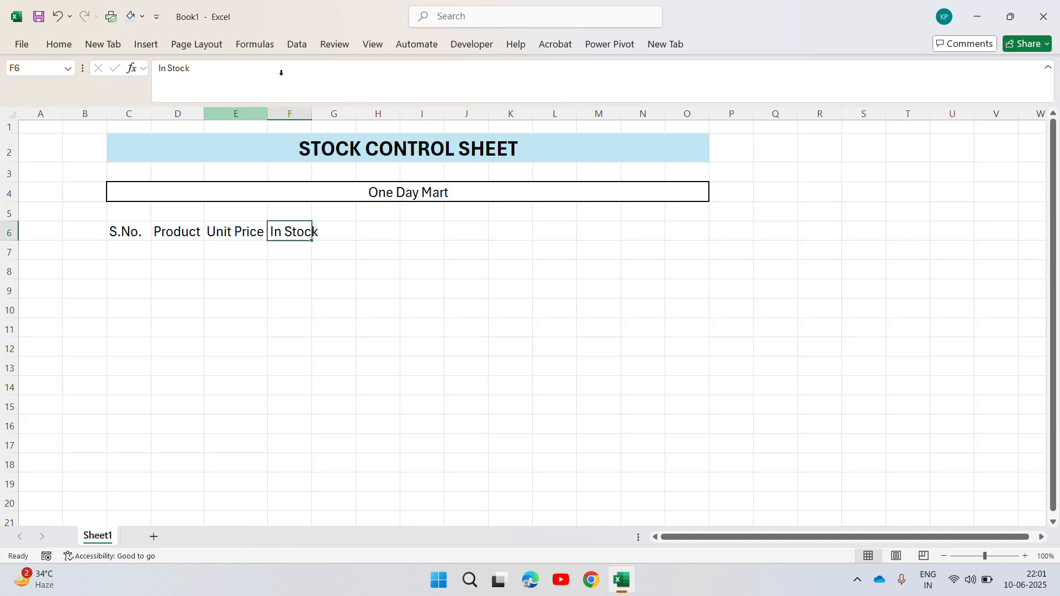
double_click(313, 114)
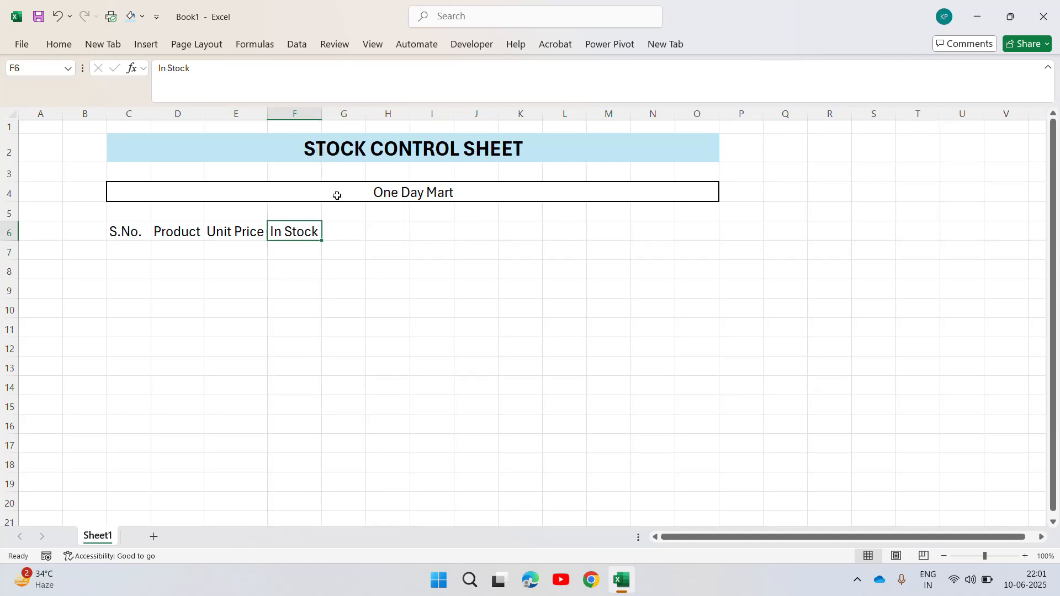
left_click(348, 225)
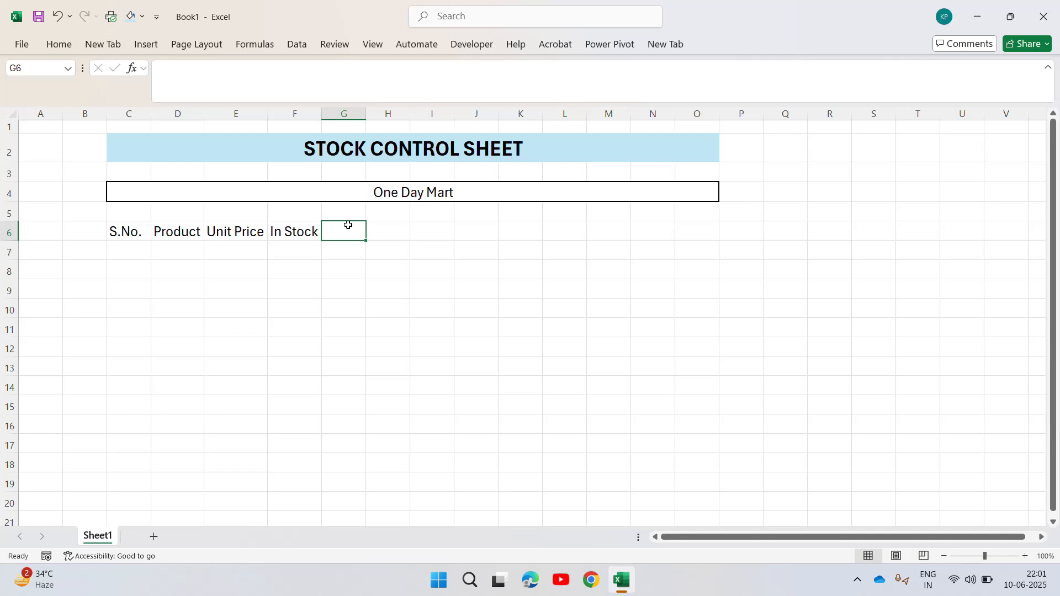
key("Right")
type("0")
key("Left")
key("Right")
key("Delete")
key("Left")
Enter the header Stock Value in cell G6 and autofit column G to it.
type("Stock")
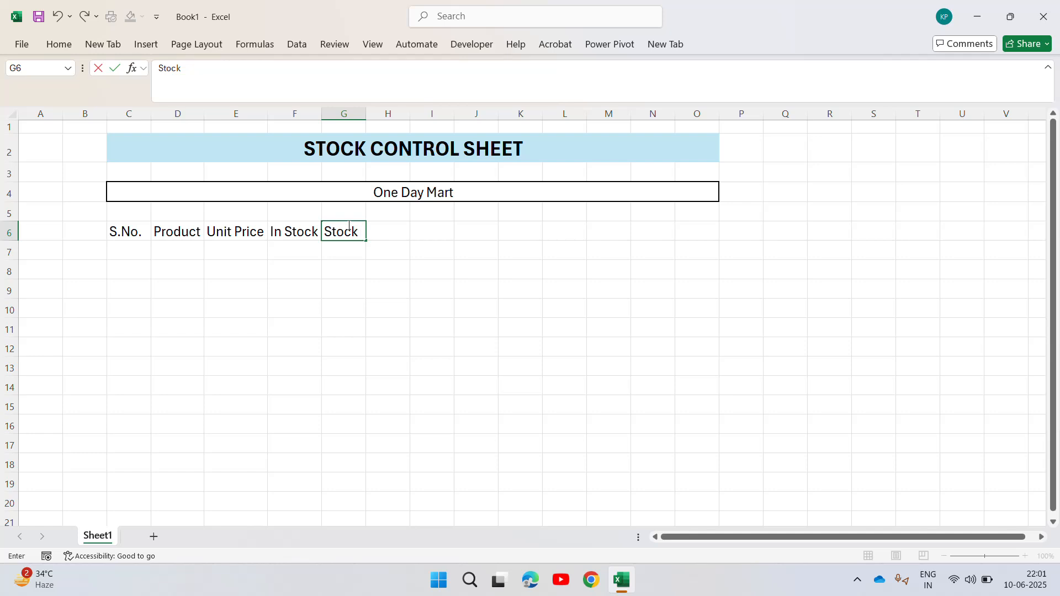
type(" Value")
key("Return")
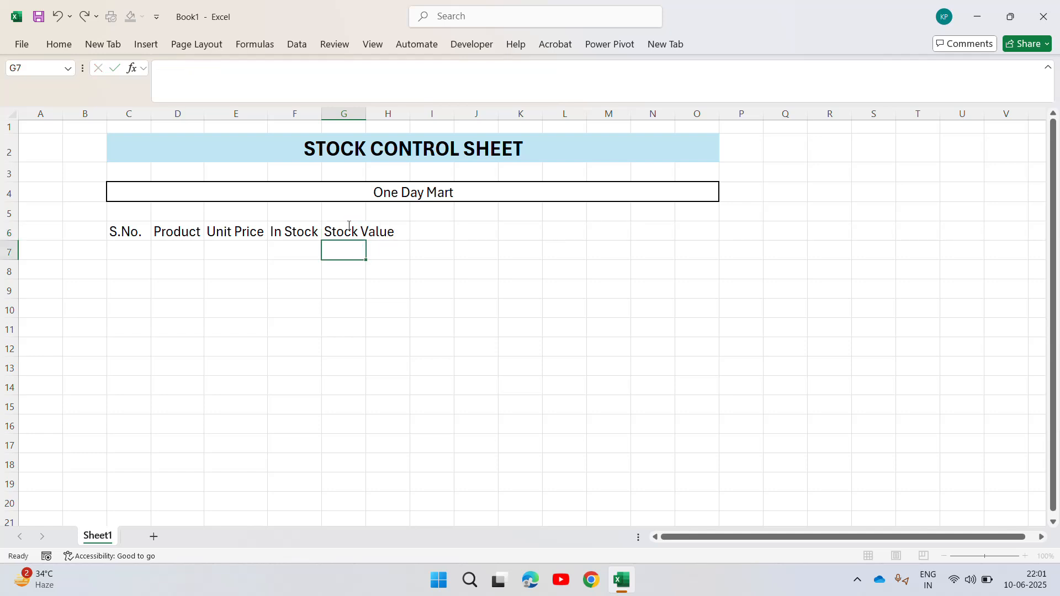
left_click(348, 223)
double_click(366, 114)
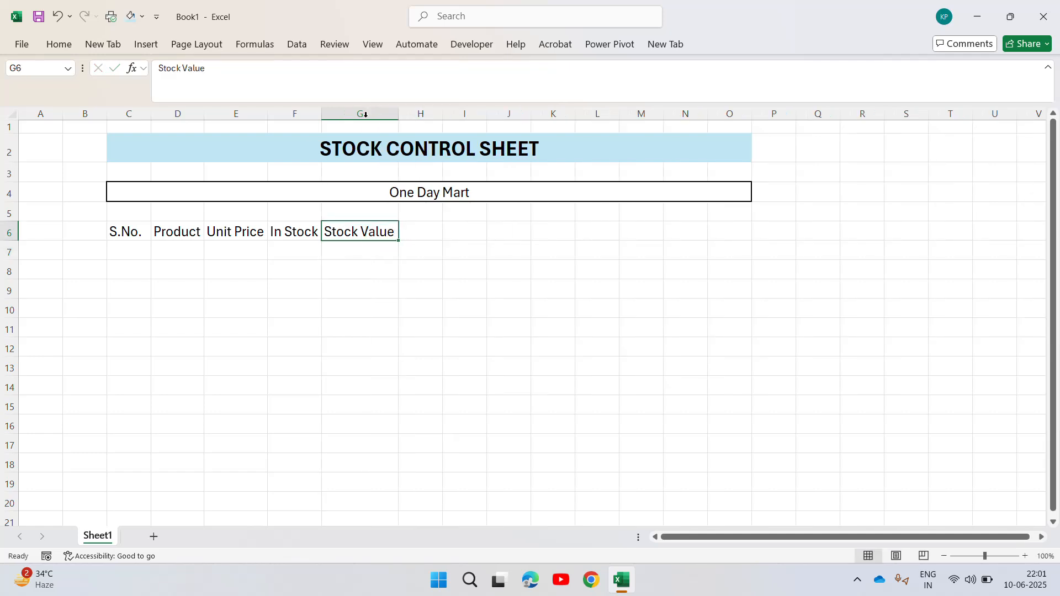
Enter the header Stock Qty Sold in cell H6 and autofit column H to it.
left_click(407, 230)
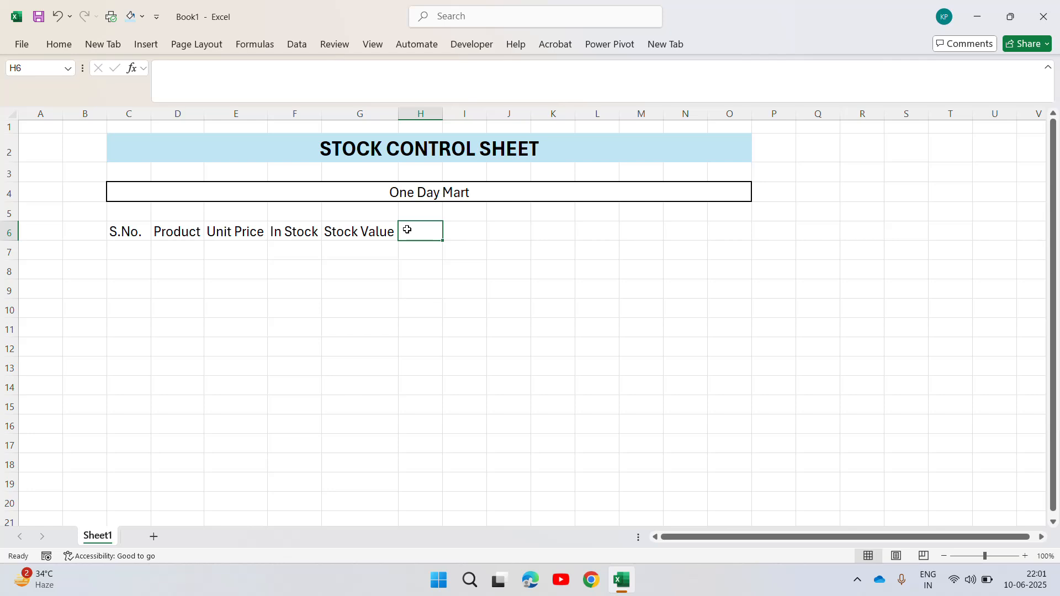
type("Qty ")
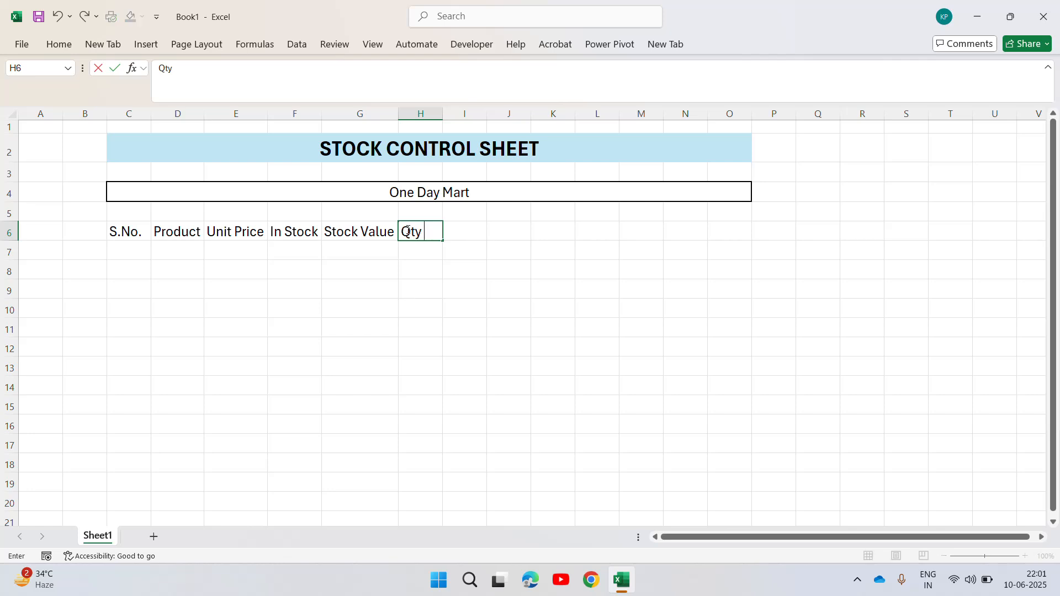
type("Sold")
key("ctrl+Return")
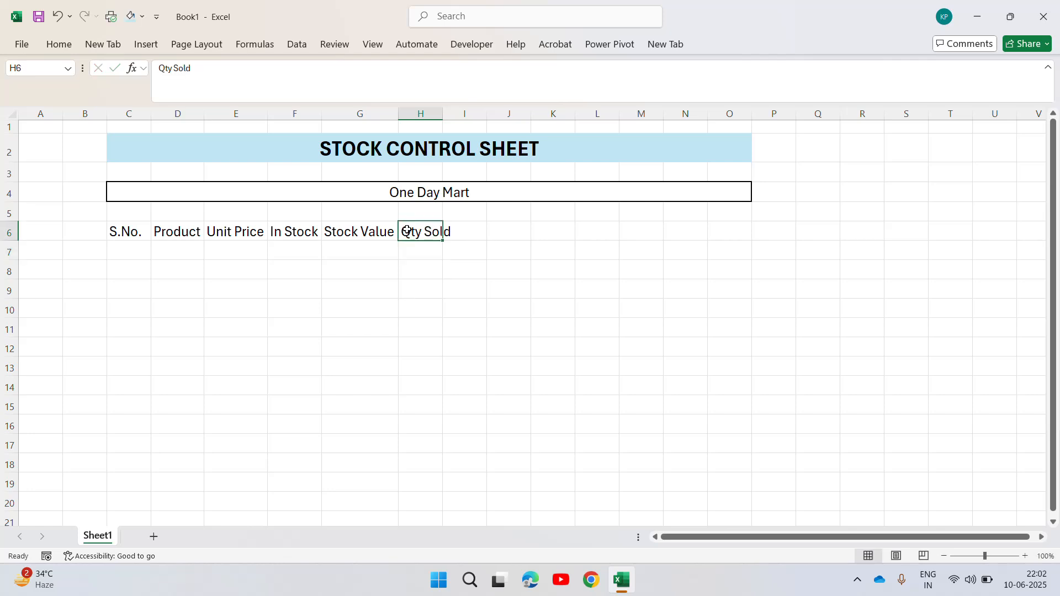
double_click(407, 232)
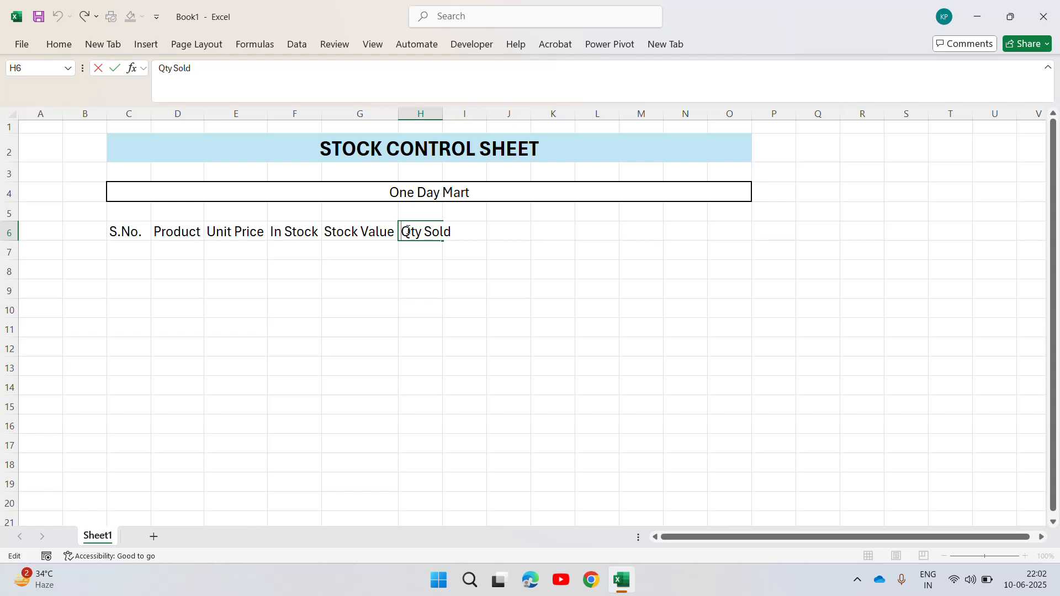
type("Stock")
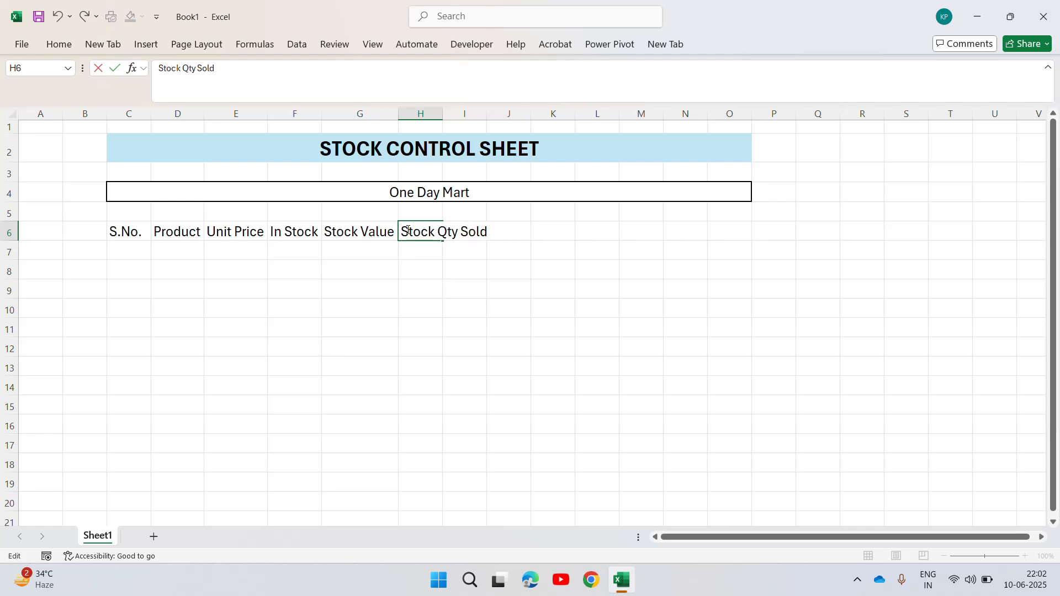
key("ctrl+Return")
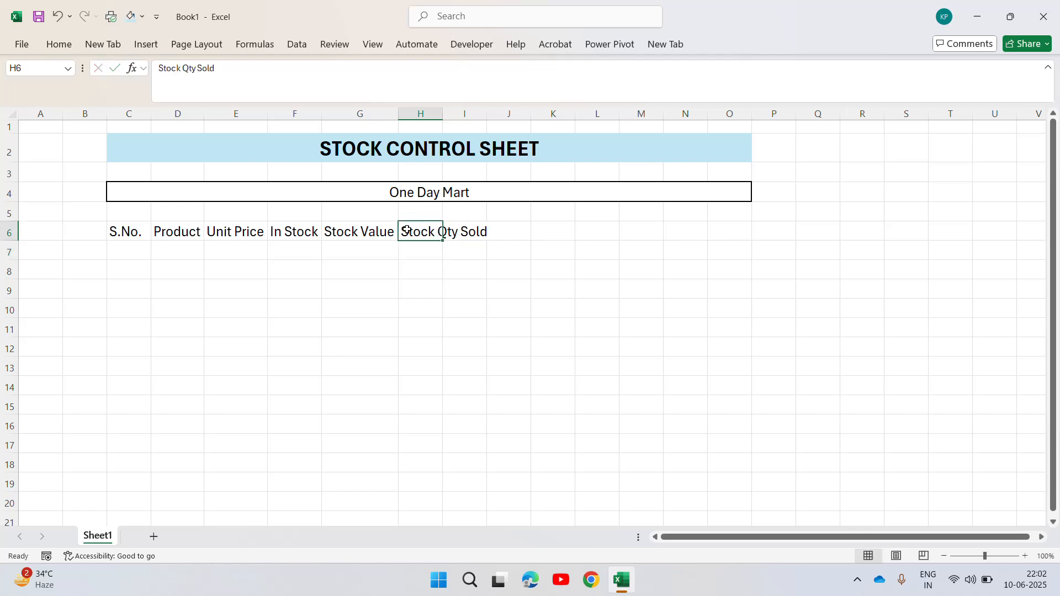
double_click(442, 113)
Enter the header Sale Value in cell I6 and autofit column I to it.
left_click(512, 234)
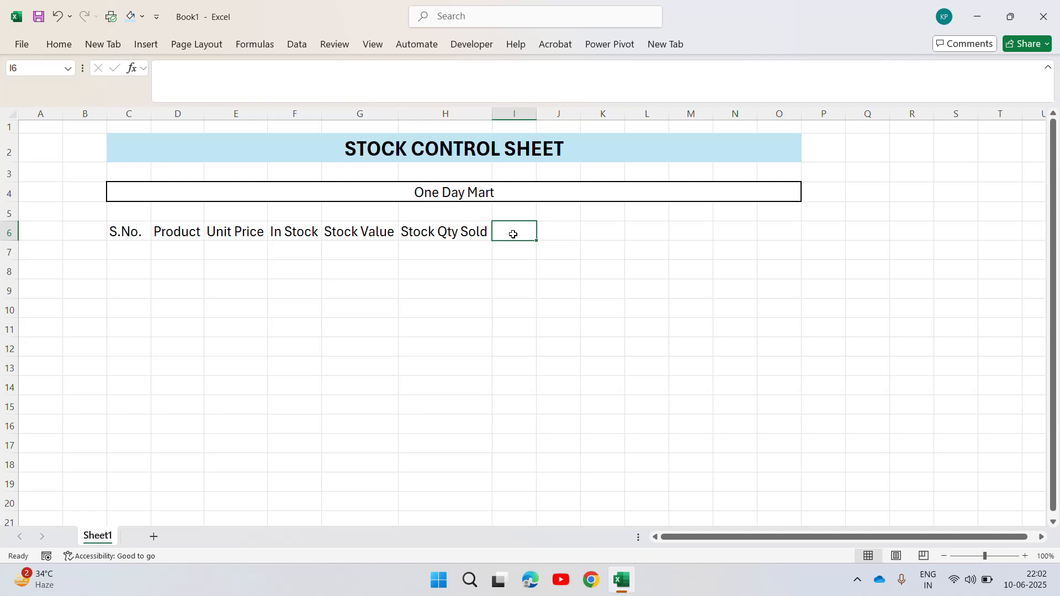
type("Sales")
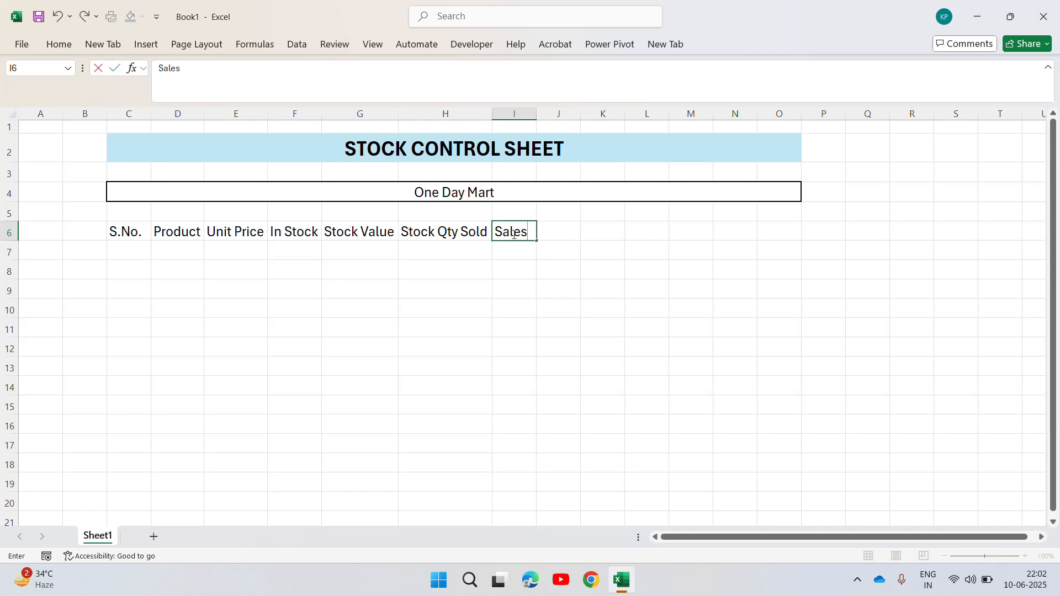
key("BackSpace")
type("Value")
key("Return")
left_click(514, 234)
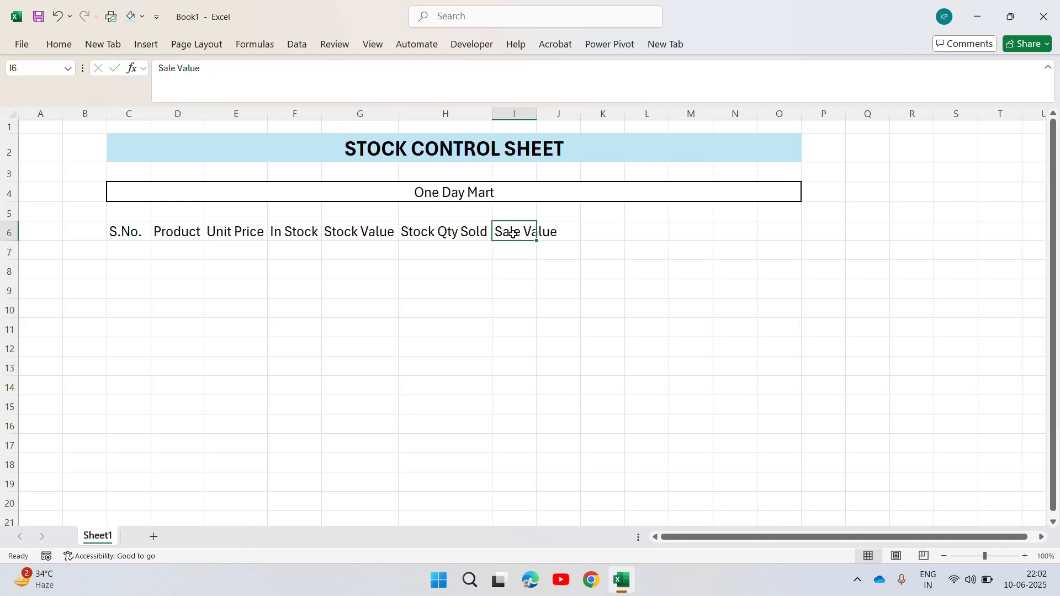
double_click(540, 115)
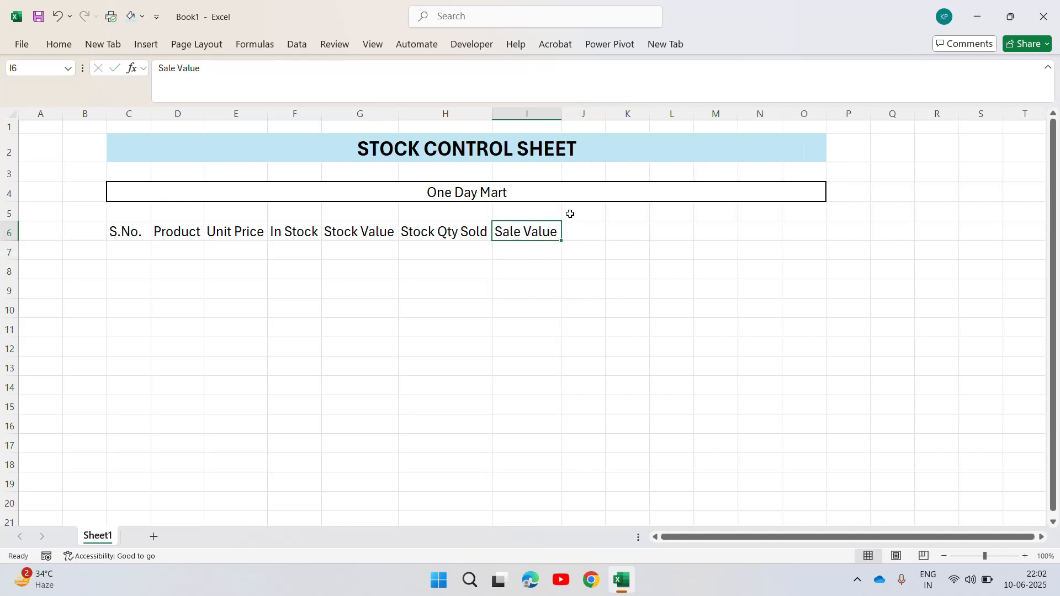
Enter the header Stock Status in cell J6 and autofit column J to it.
left_click(593, 243)
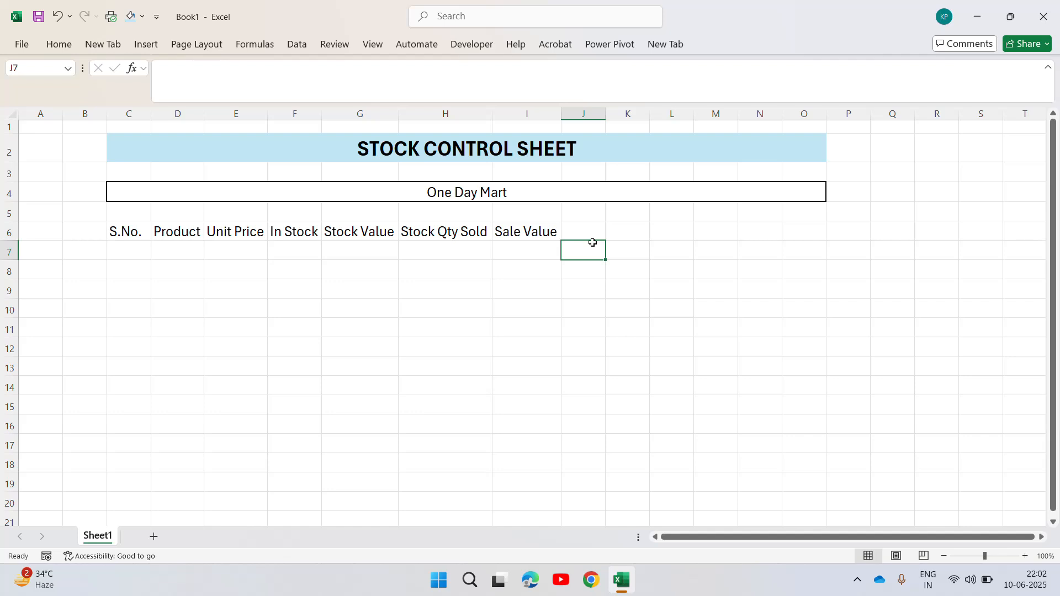
key("Up")
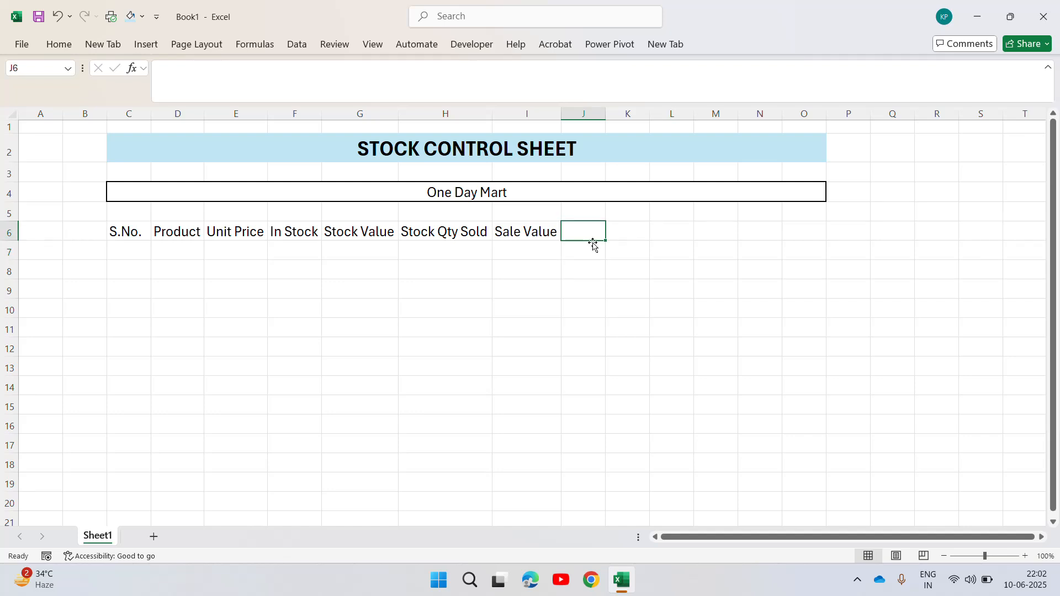
type("Stock S")
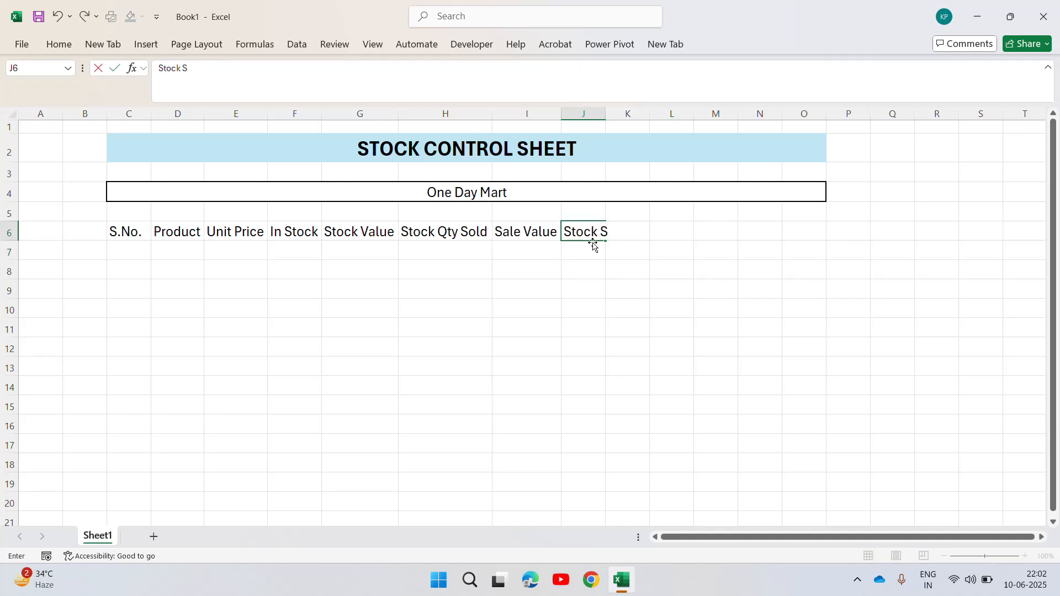
type("tatus")
key("ctrl+Return")
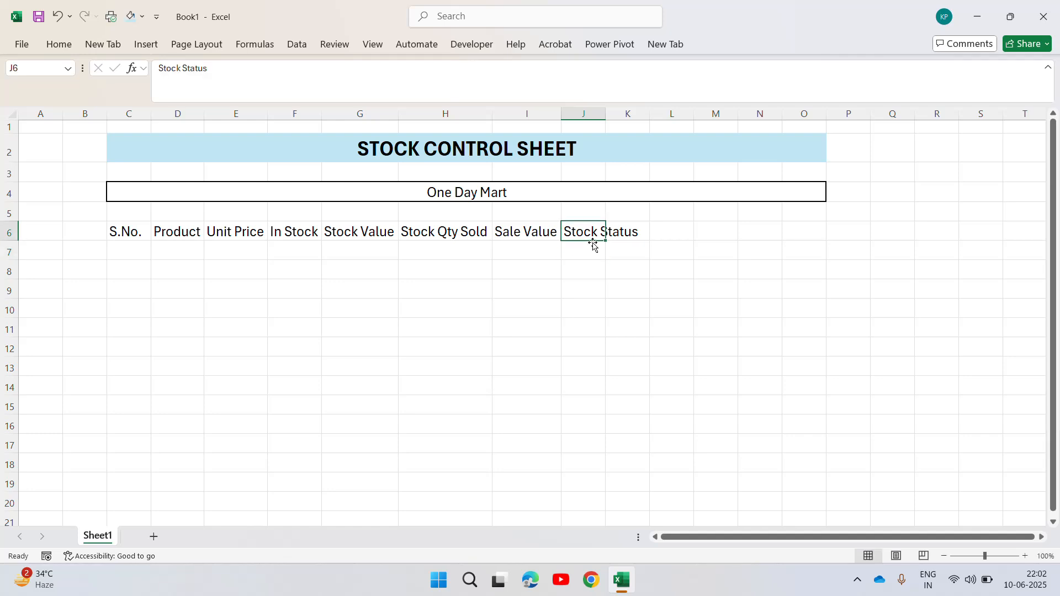
key("Left")
key("Left")
key("Right")
key("Right")
double_click(605, 116)
Select the entire sheet and autofit all columns to their contents.
left_click(489, 233)
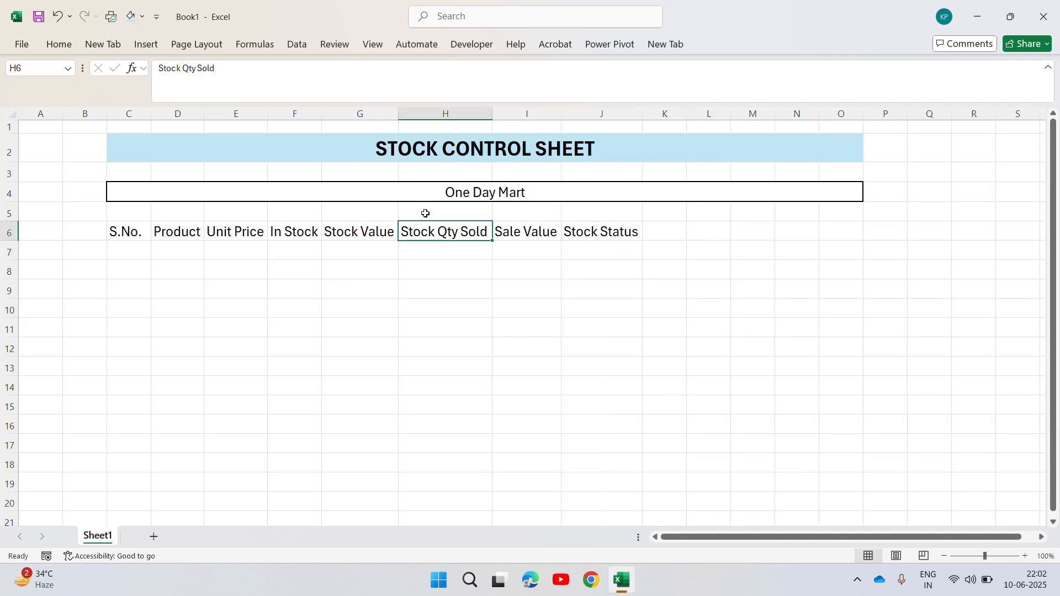
key("ctrl+a")
key("ctrl+a")
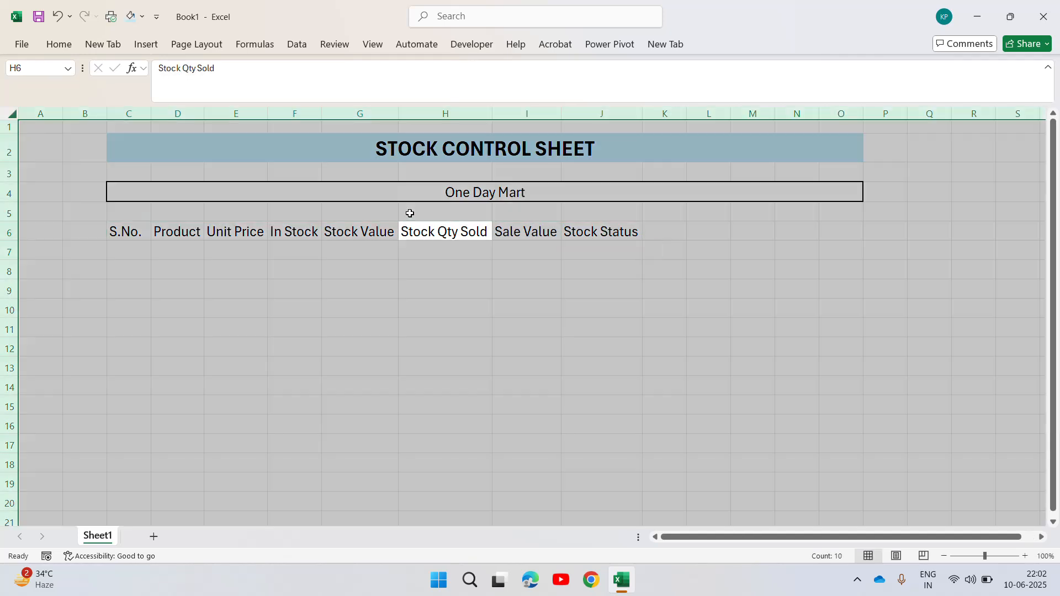
double_click(400, 109)
Apply All Borders to the table range C6:J15, including the header row and nine rows below it.
left_click(288, 229)
key("Left")
key("Left")
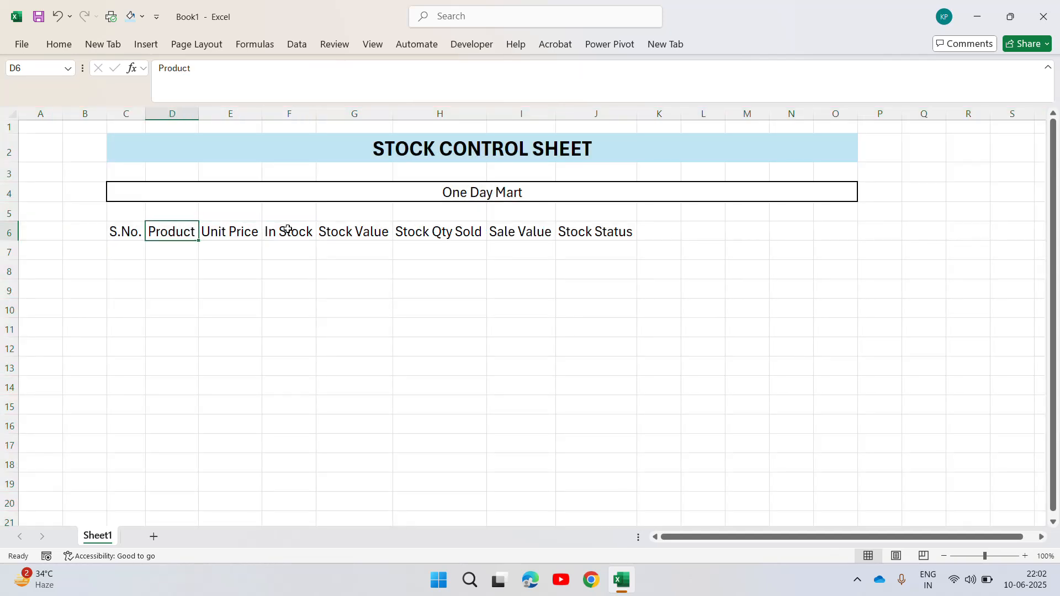
key("Left")
key("shift+Right")
key("shift+Right")
key("shift+Right")
key("shift+Right")
key("shift+Right")
key("shift+Right")
key("shift+Right")
key("shift+Down")
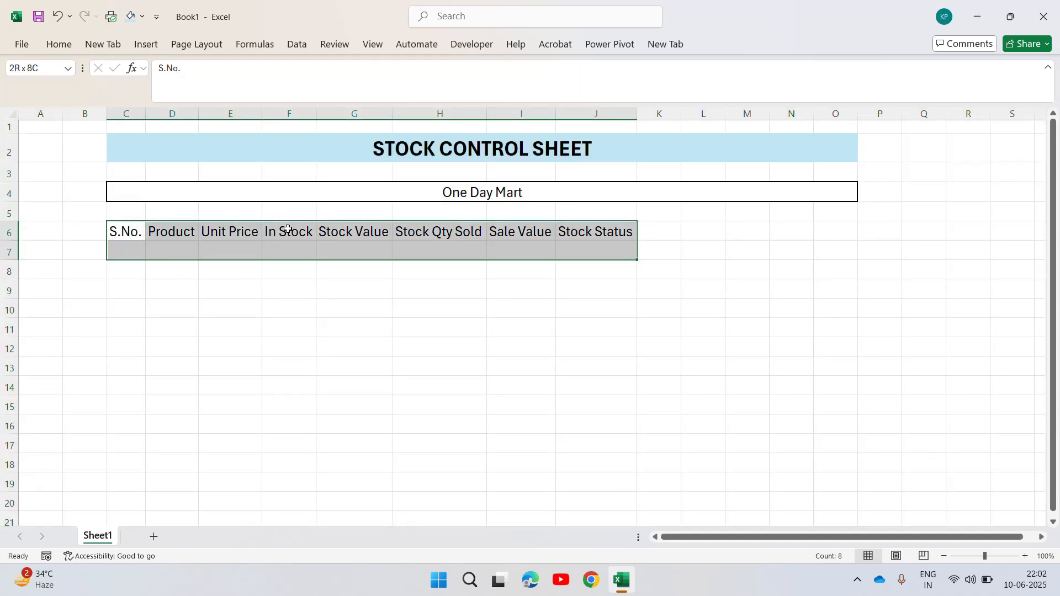
key("shift+Down")
key("shift+Down")
key("shift+Down")
key("shift+Down")
key("shift+Down")
key("shift+Down")
key("shift+Down")
key("shift+Down")
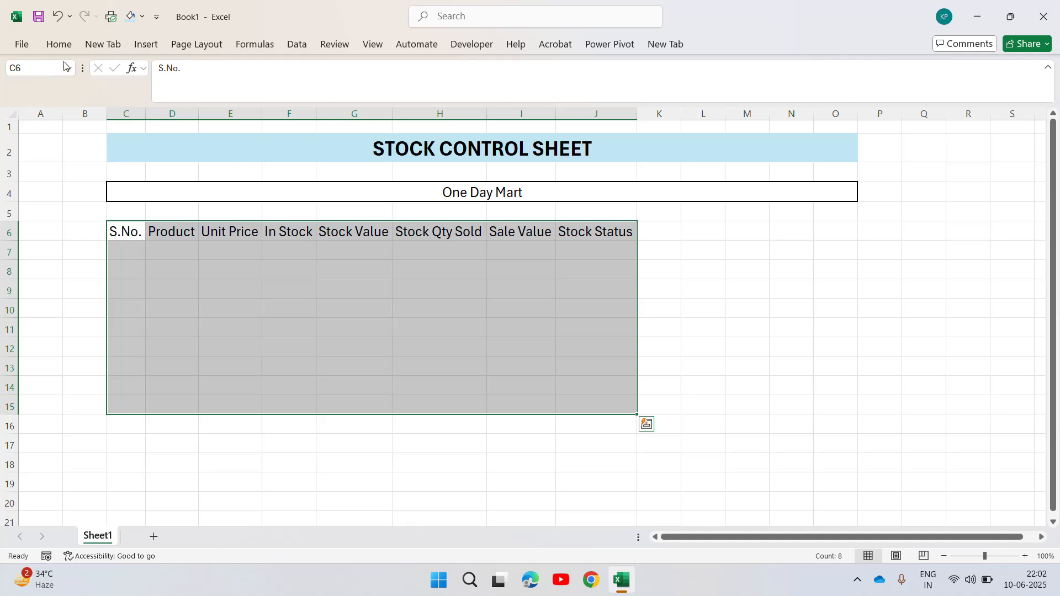
left_click(59, 44)
left_click(175, 95)
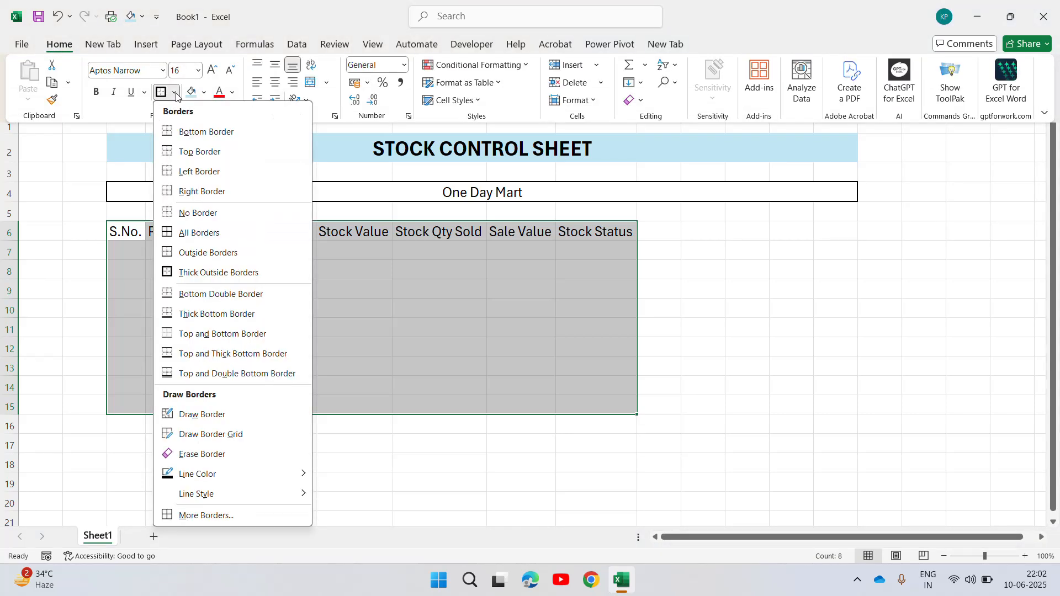
left_click(168, 233)
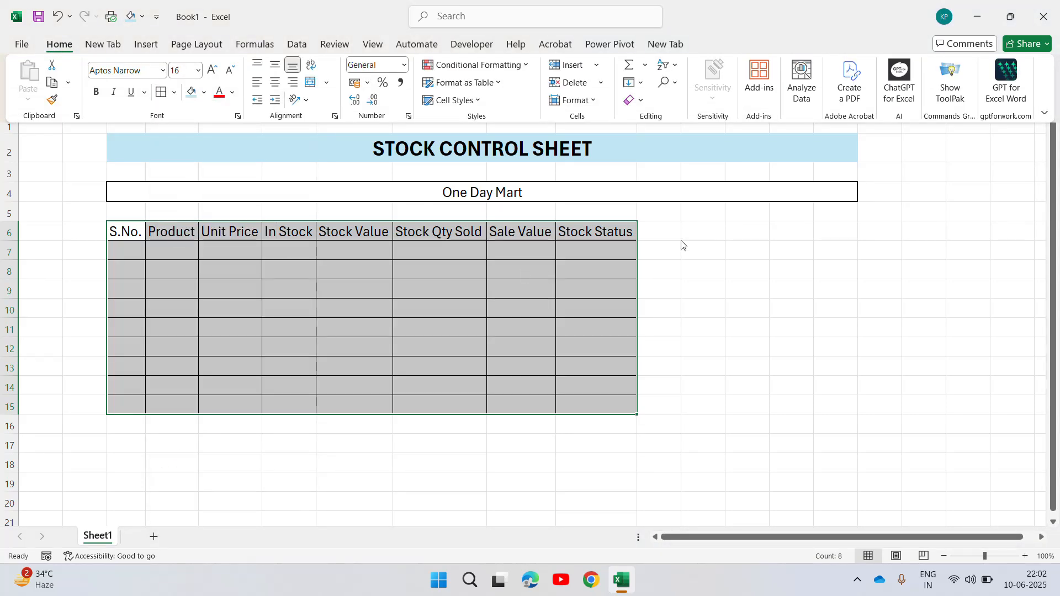
Delete columns K through O so the title and business name bands end at the table's last column.
left_click(664, 109)
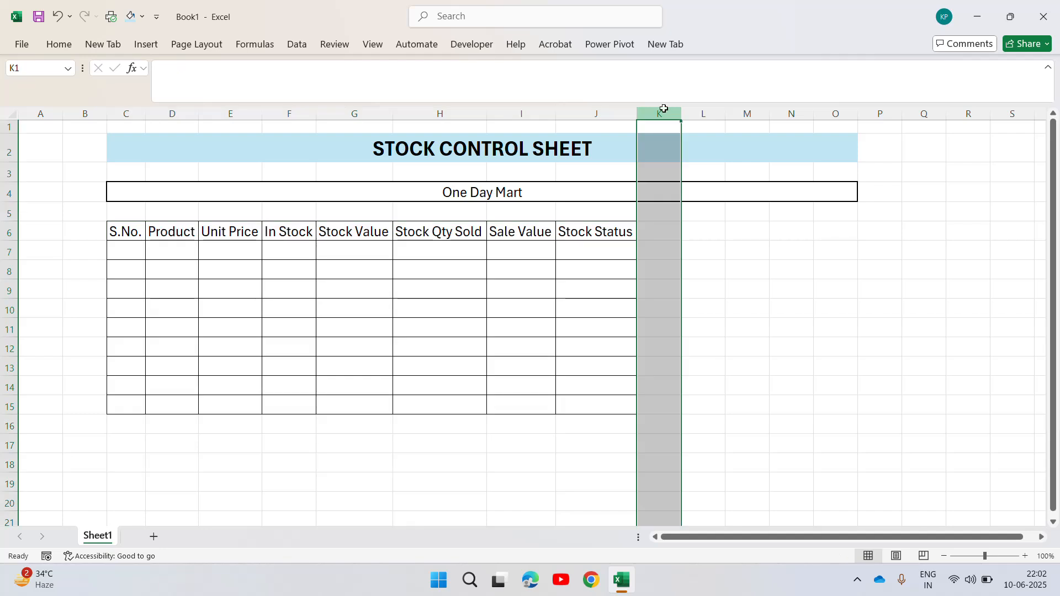
left_click(833, 114, "shift")
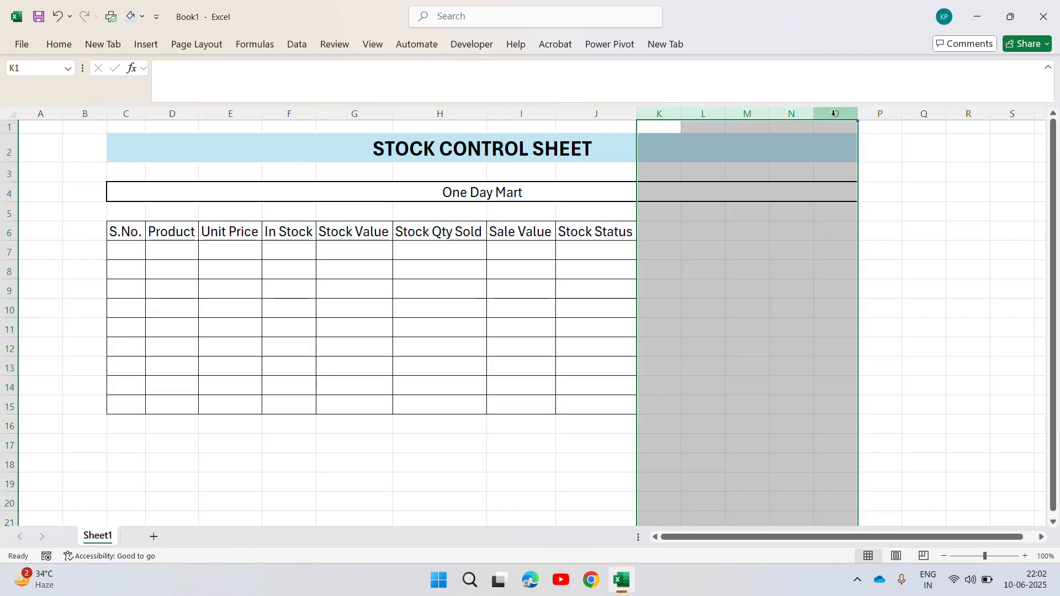
key("ctrl+minus")
Make the header row C6:J6 bold.
key("Down")
key("Down")
key("Down")
key("Down")
key("Left")
key("Left")
key("Left")
key("Left")
key("Left")
key("Left")
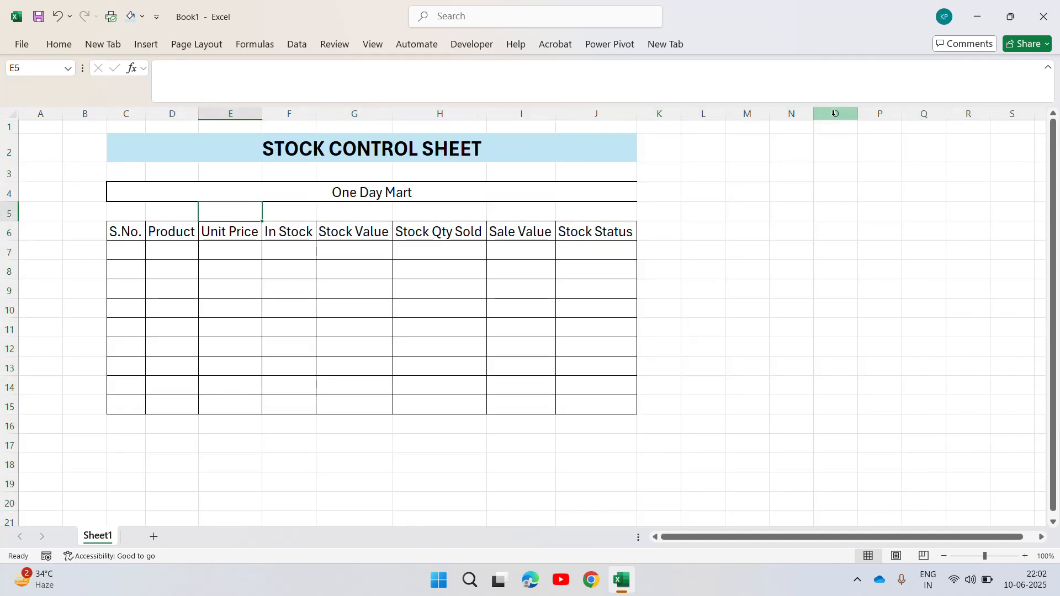
key("Down")
key("Left")
key("Left")
key("ctrl+shift+Right")
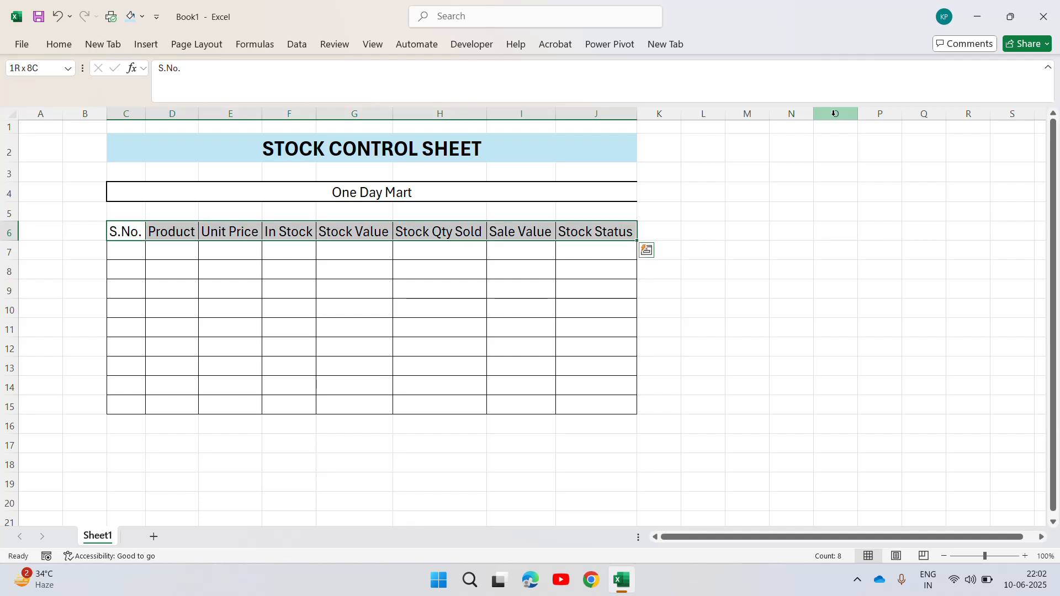
key("ctrl+b")
Enter serial number 1 in cell C7 and the formula =C7+1 in cell C8.
key("Down")
type("1")
key("Return")
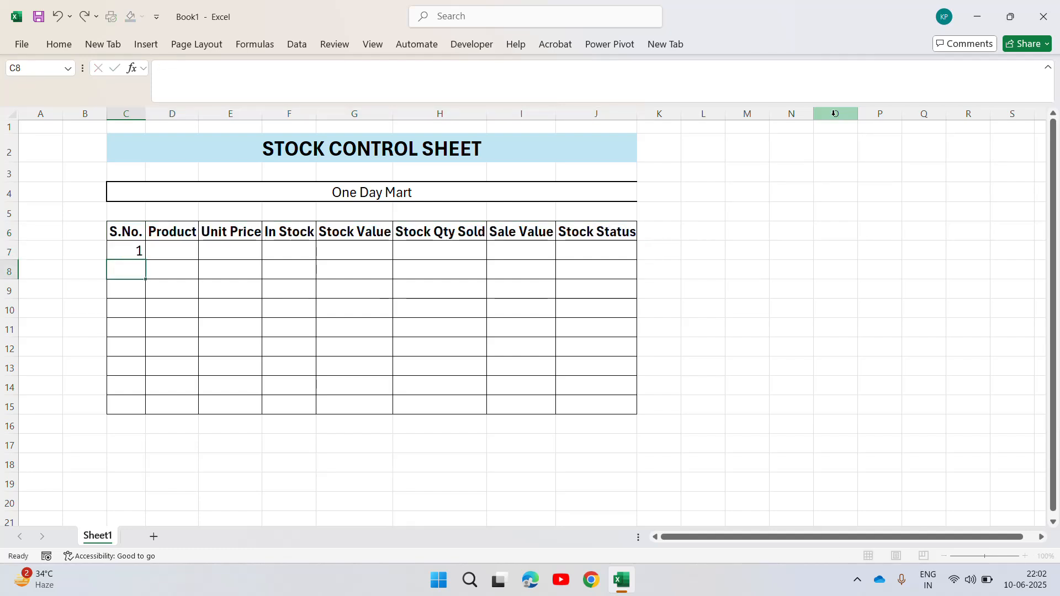
type("=")
key("Up")
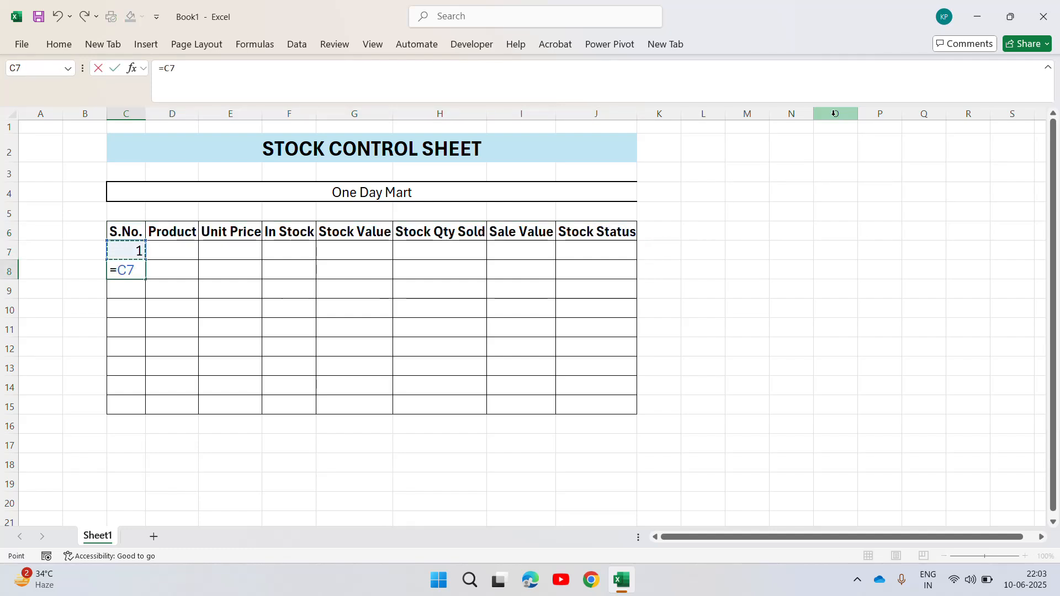
type("+1")
key("Return")
key("Up")
key("Up")
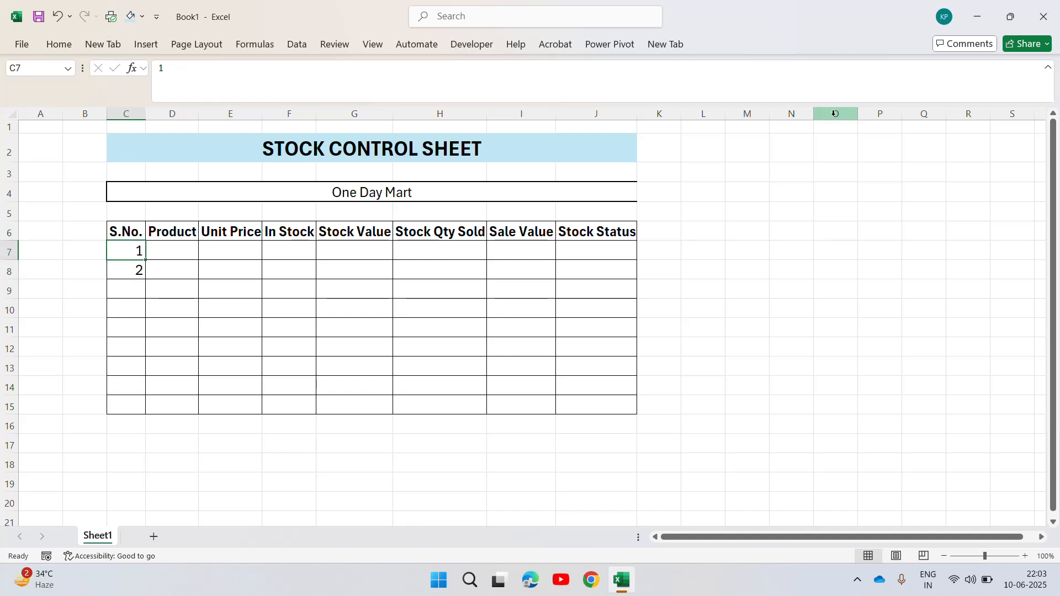
Copy the serial number formula from C8 down through C15.
key("Down")
key("ctrl+c")
key("shift+Down")
key("shift+Down")
key("shift+Down")
key("shift+Down")
key("shift+Down")
key("shift+Down")
key("shift+Down")
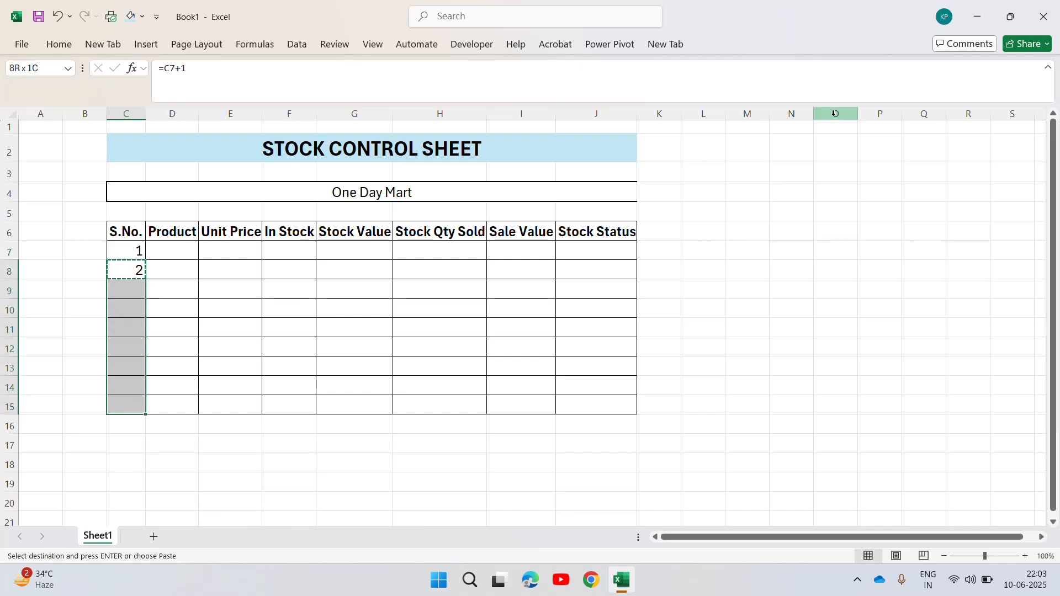
key("ctrl+v")
key("Escape")
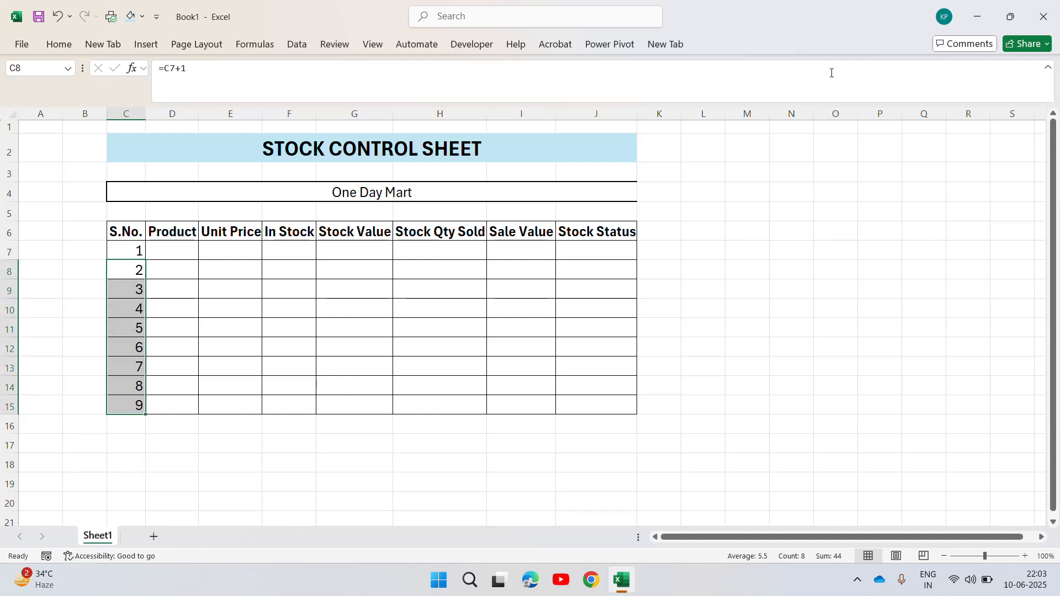
Autofit column D and enter the products LED in D7 and LCD in D8.
double_click(199, 114)
left_click(184, 250)
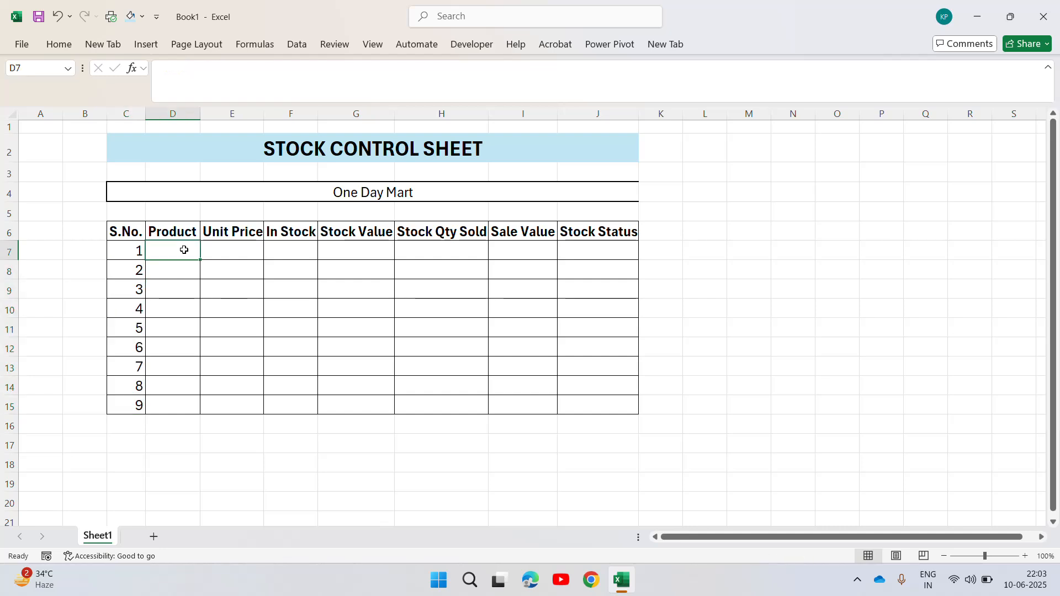
type("D")
key("Return")
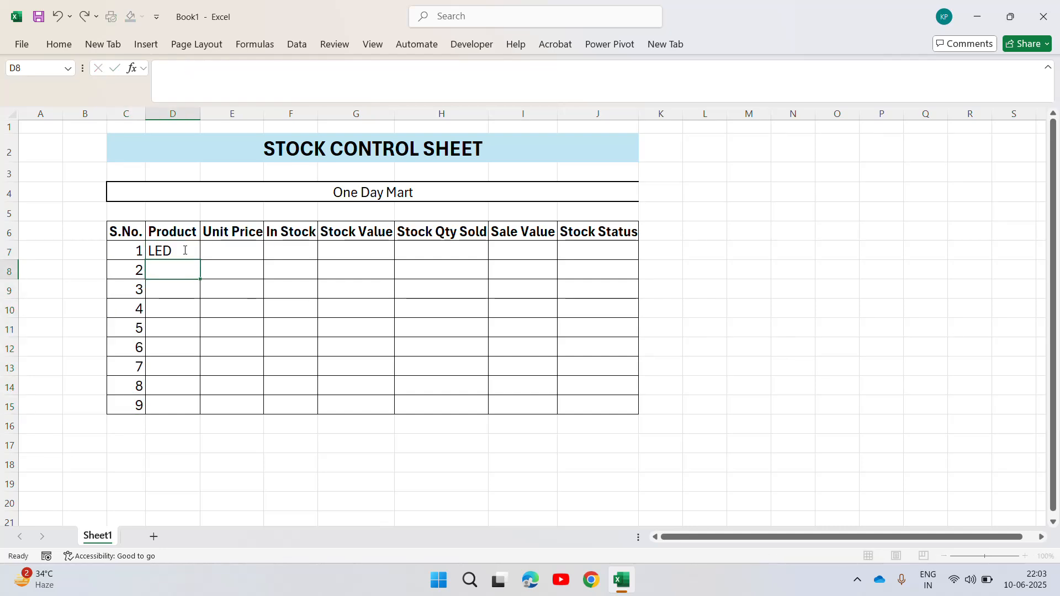
type("LCD")
key("Return")
Enter the product Mixer Grinder in cell D9 and autofit column D to it.
type("M")
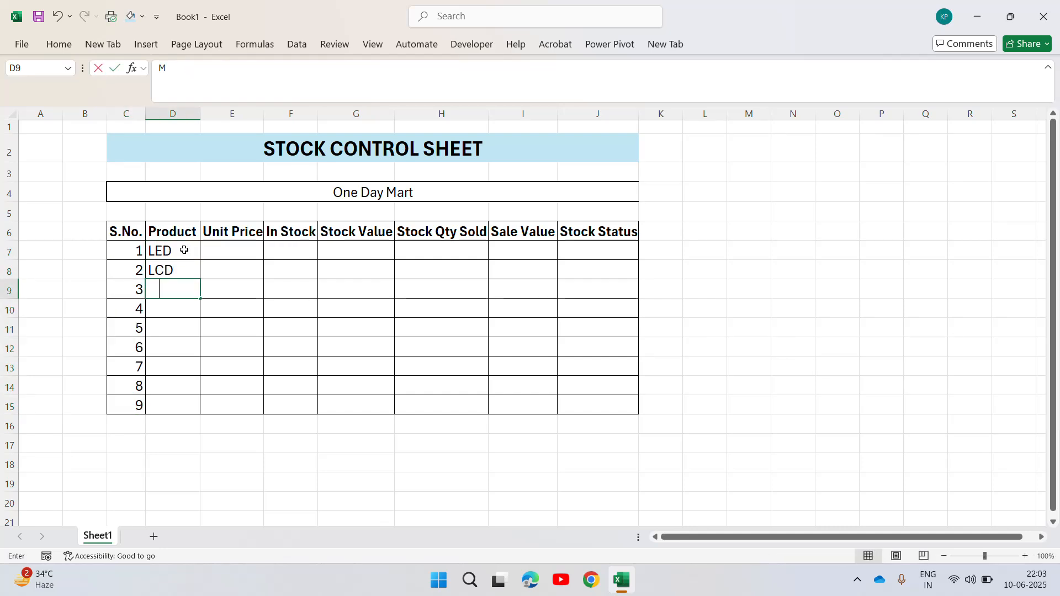
type("ixer")
key("BackSpace")
key("BackSpace")
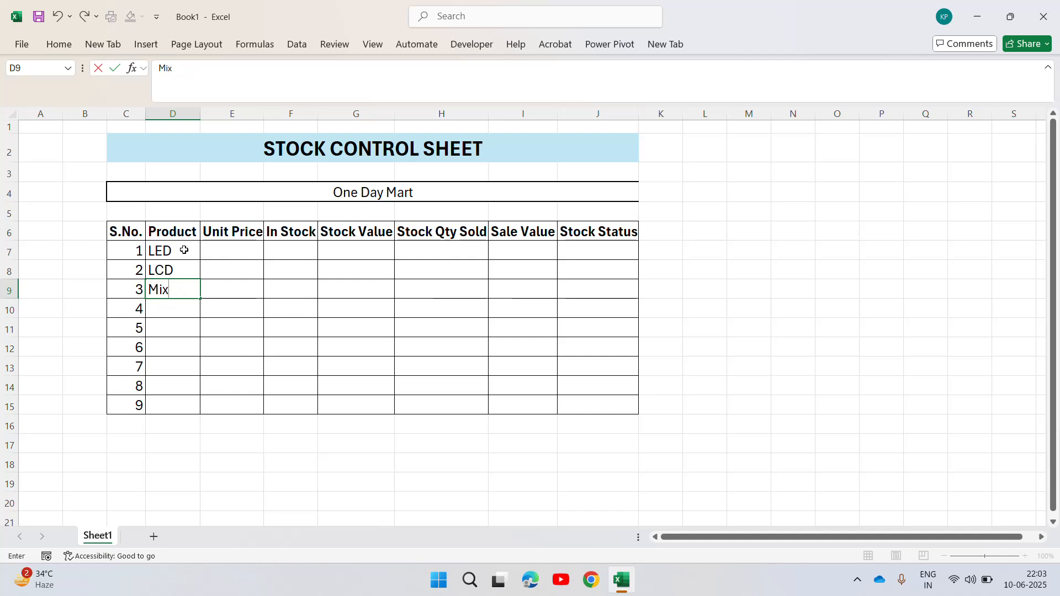
type("er Grinde")
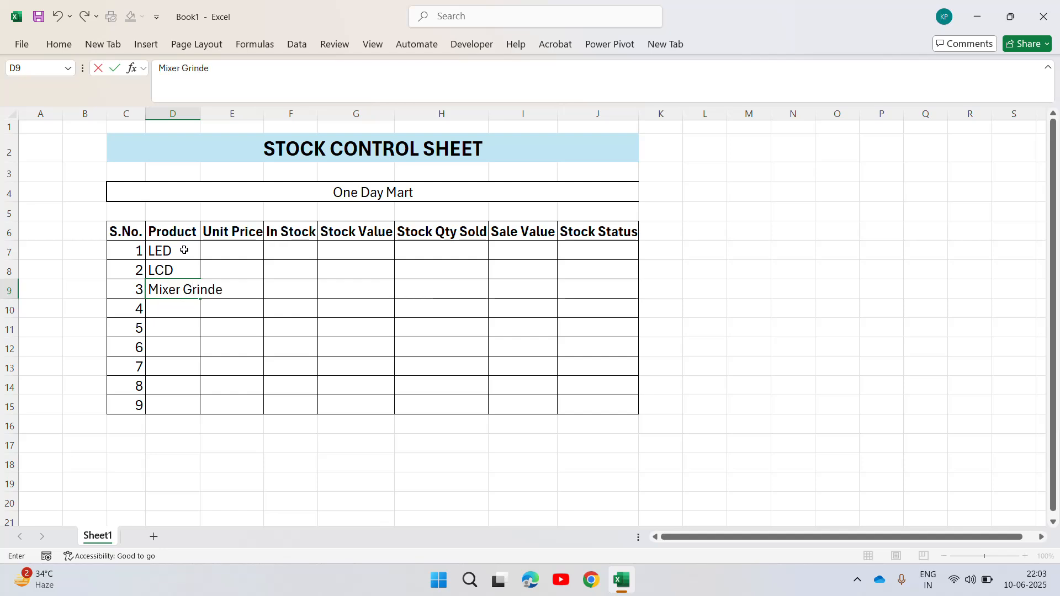
type("r")
key("Return")
key("Up")
left_click_drag(199, 117, 200, 117)
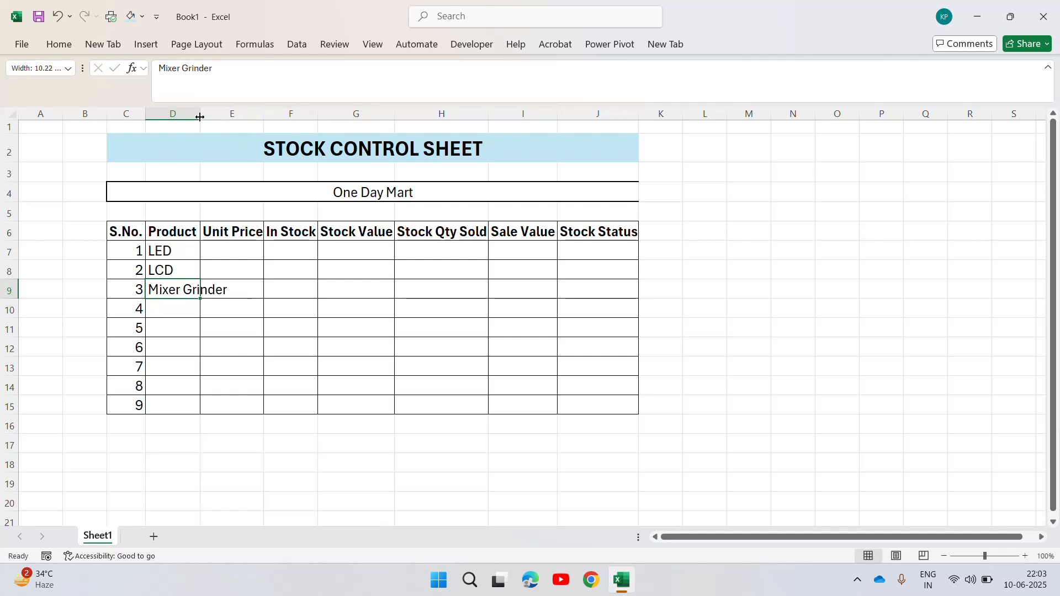
double_click(199, 117)
Enter the products Cooler in cell D10 and Mobile Phone in cell D11.
left_click(194, 305)
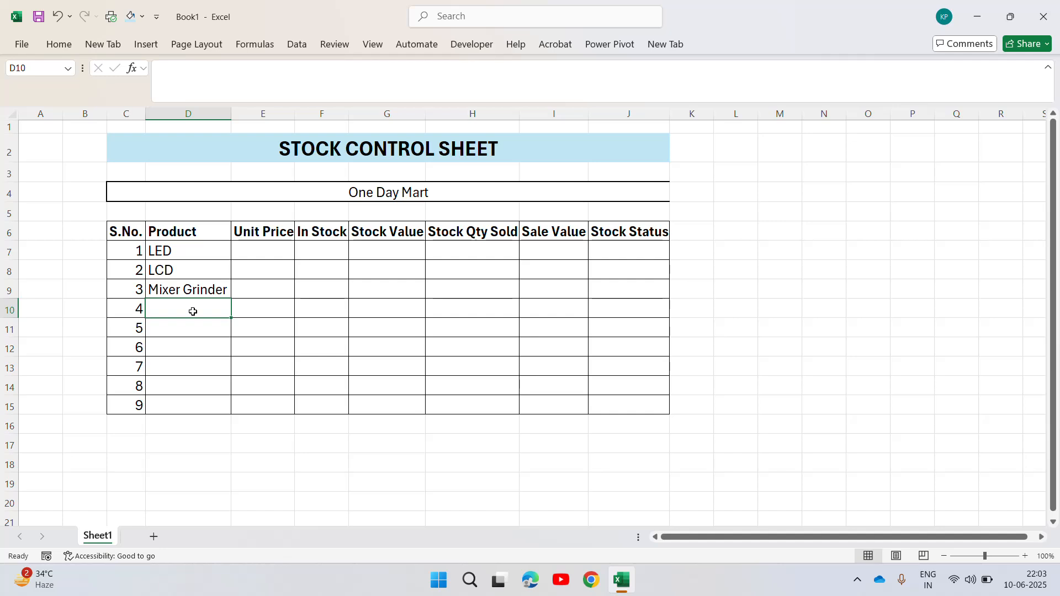
type("Cooler")
key("Return")
type("Mo")
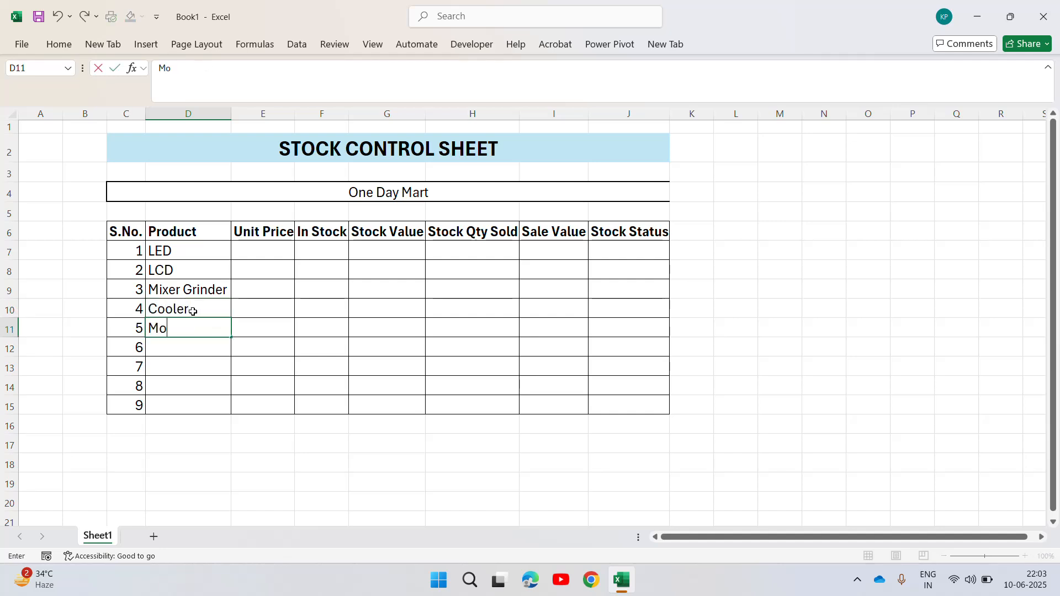
type("bile Phone")
key("Return")
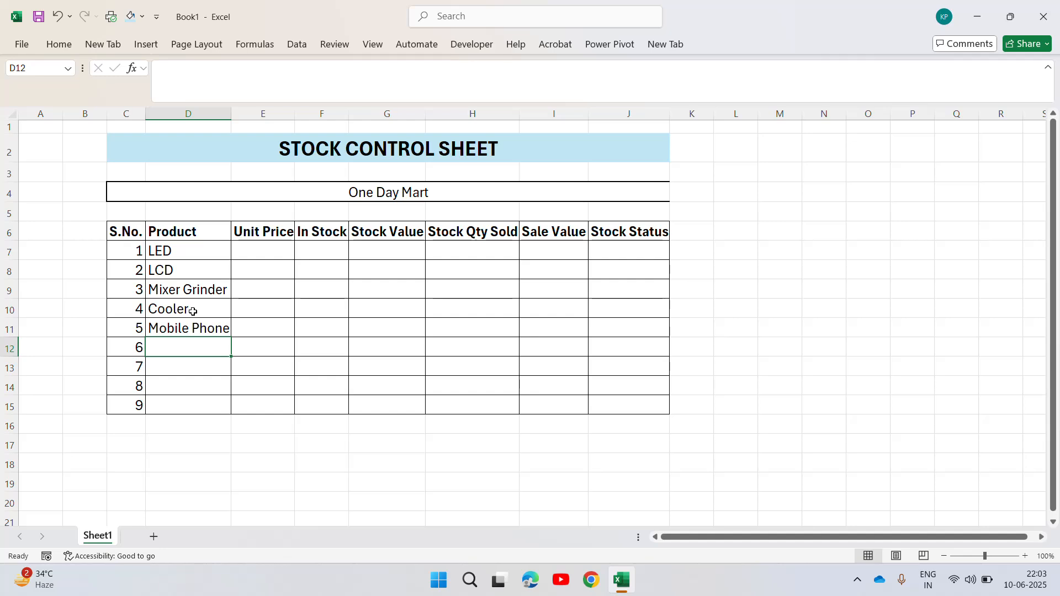
Enter the product Blutooth Speaker in cell D12 and autofit column D to it.
type("Bluy")
key("BackSpace")
left_click(193, 311)
type("t")
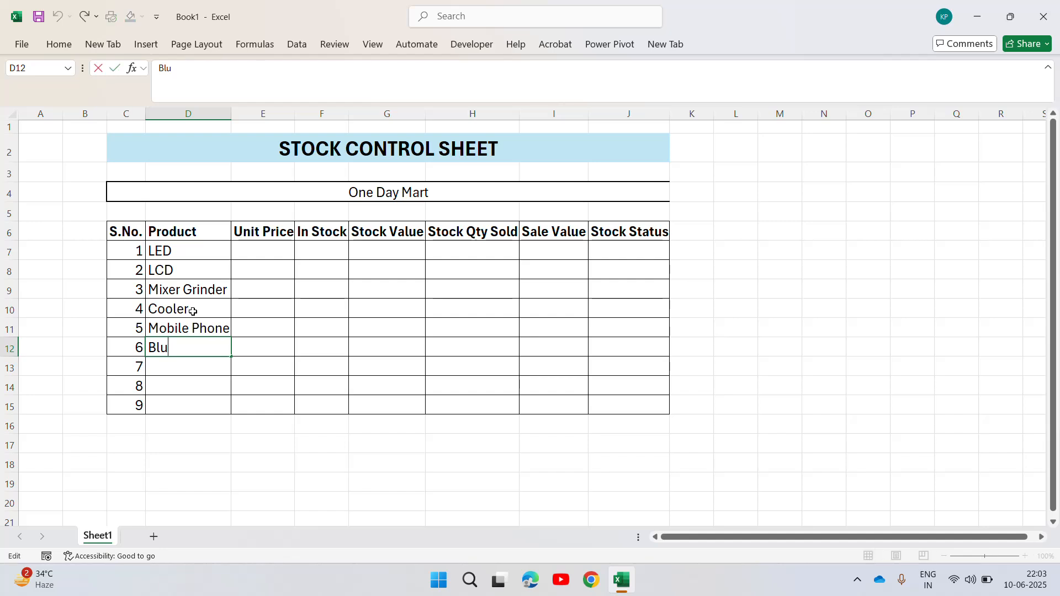
type("tooth Spekar")
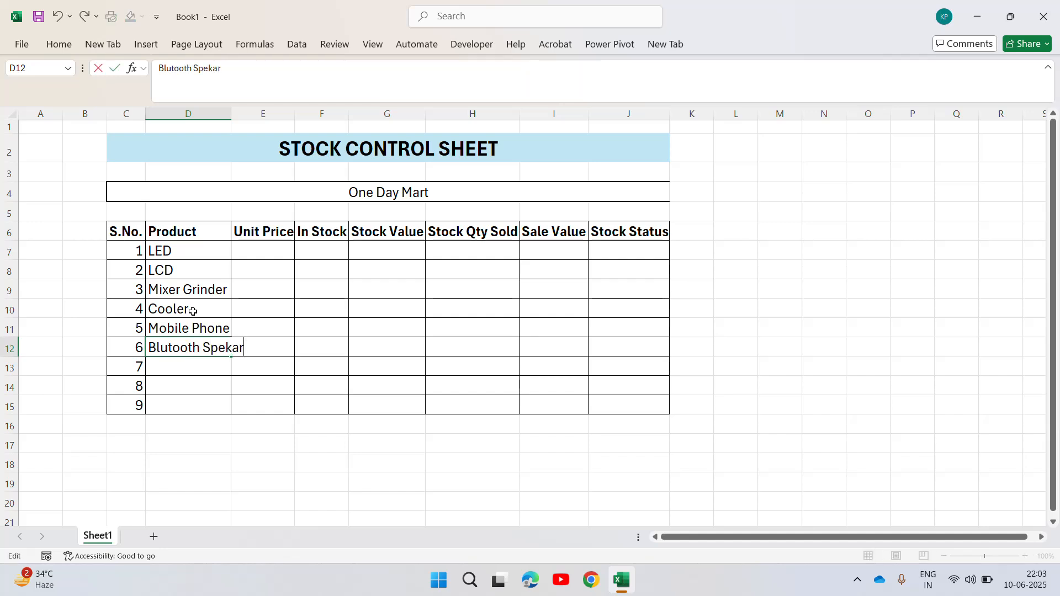
key("BackSpace")
key("BackSpace")
key("BackSpace")
left_click(193, 311)
type("e")
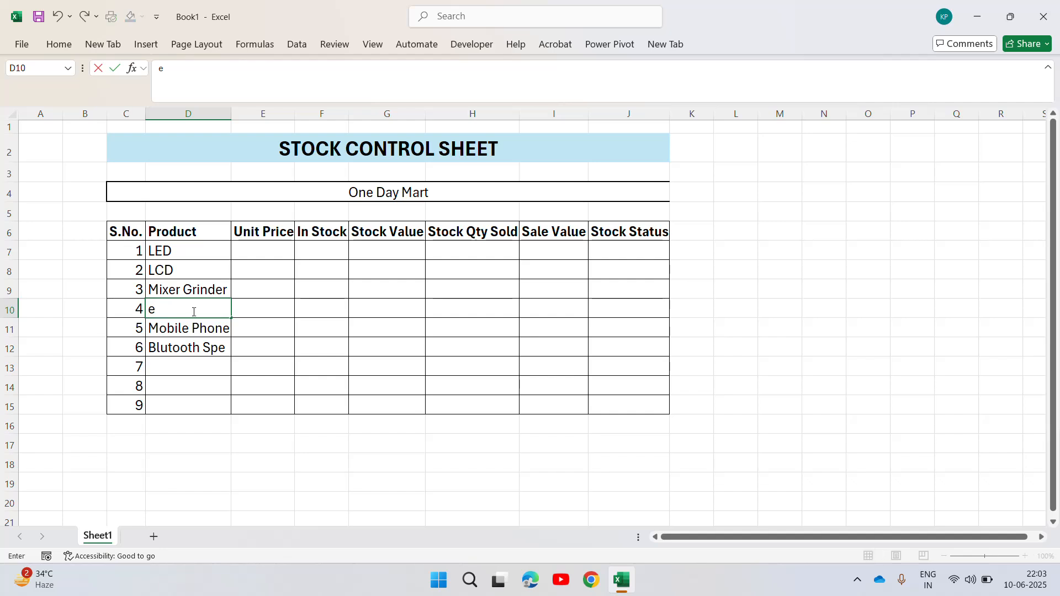
key("Escape")
key("Down")
key("Down")
key("F2")
type("a")
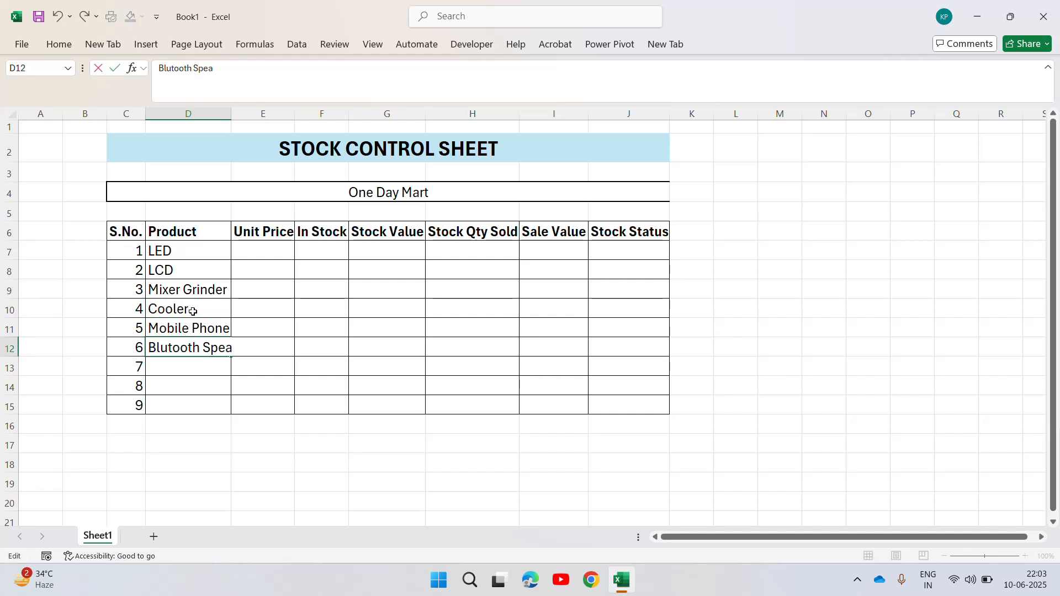
type("ker")
key("Return")
key("Up")
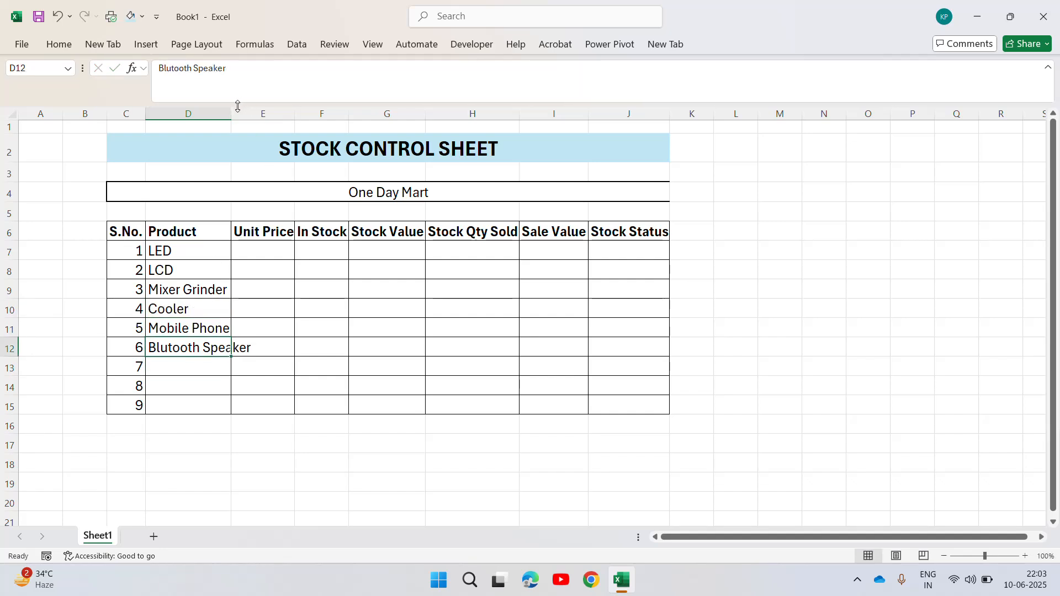
double_click(237, 106)
left_click(201, 372)
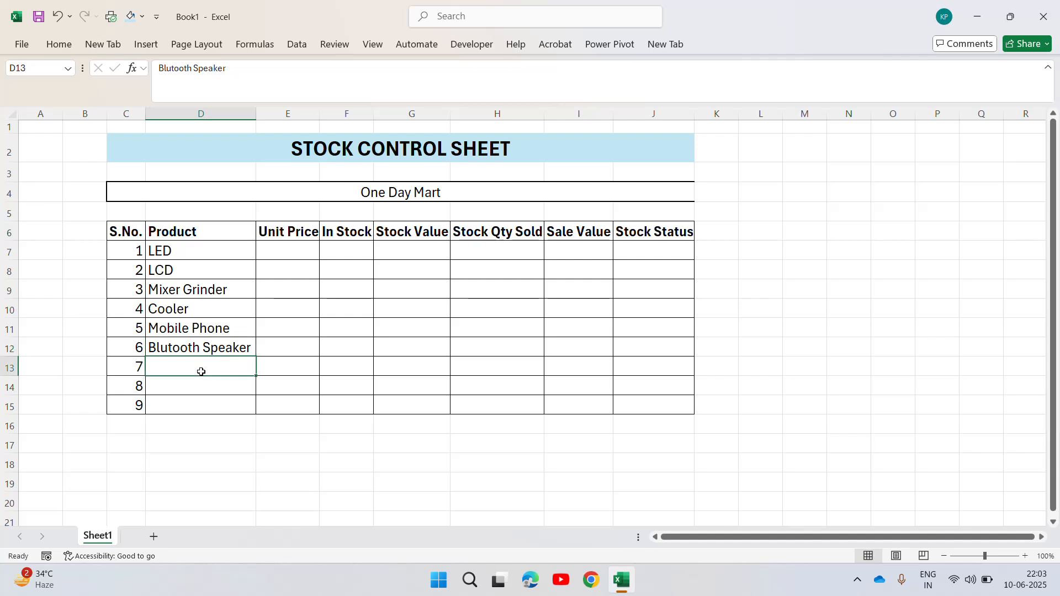
Enter the product Juicer Mixer Grinder in cell D13.
type("Jice")
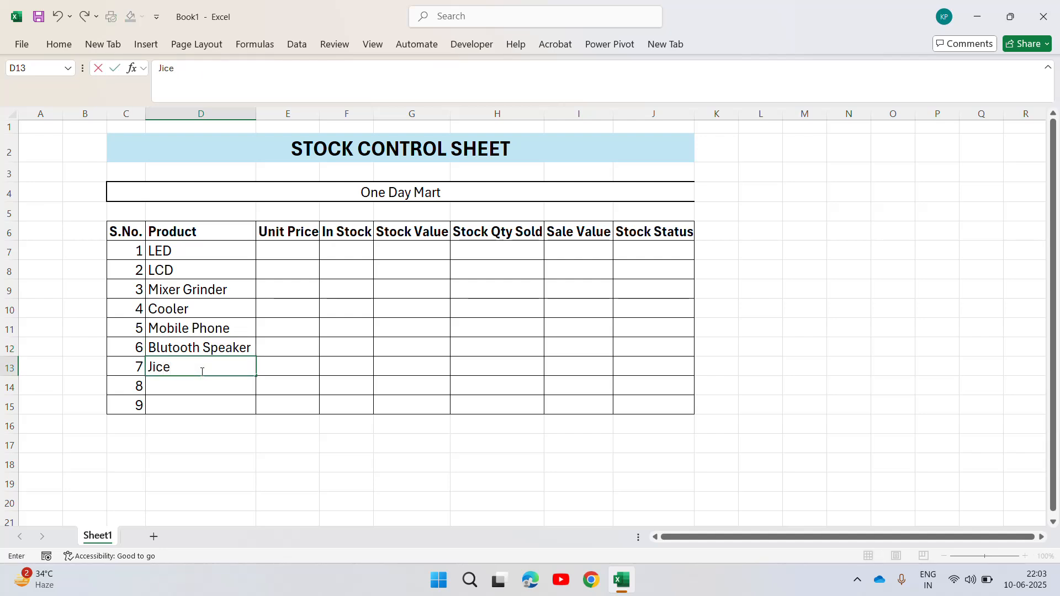
key("BackSpace")
key("BackSpace")
key("BackSpace")
type("uicer Mixer ")
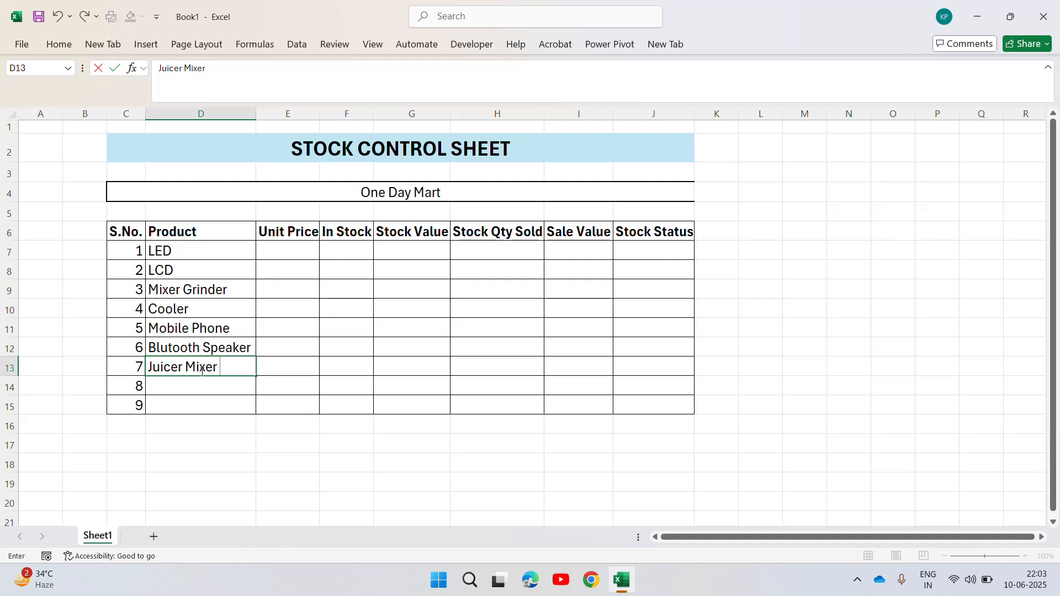
type("Grinder")
key("Return")
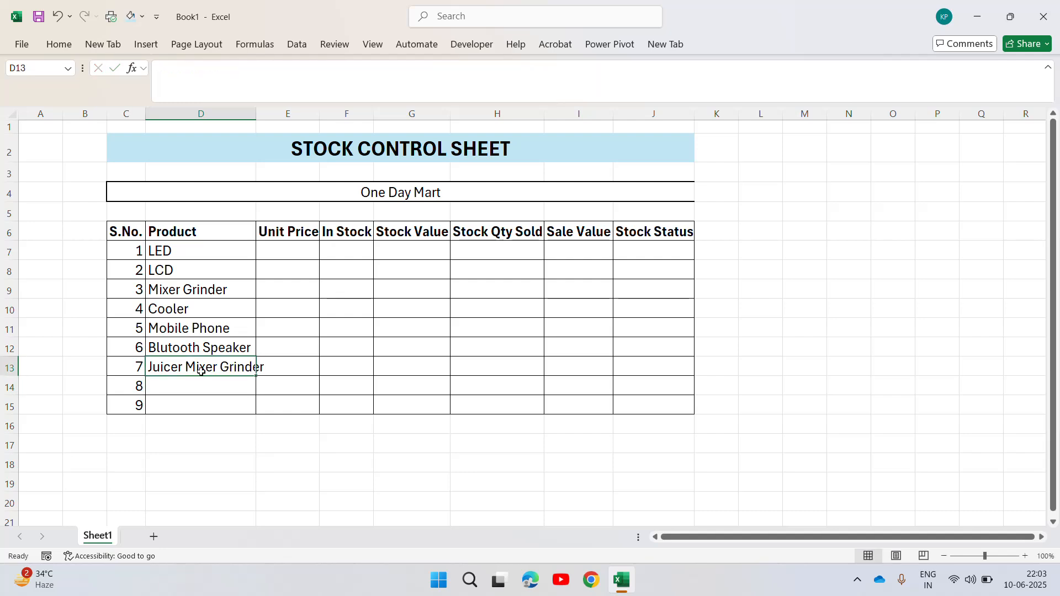
Enter the product AC in cell D14.
type("AC")
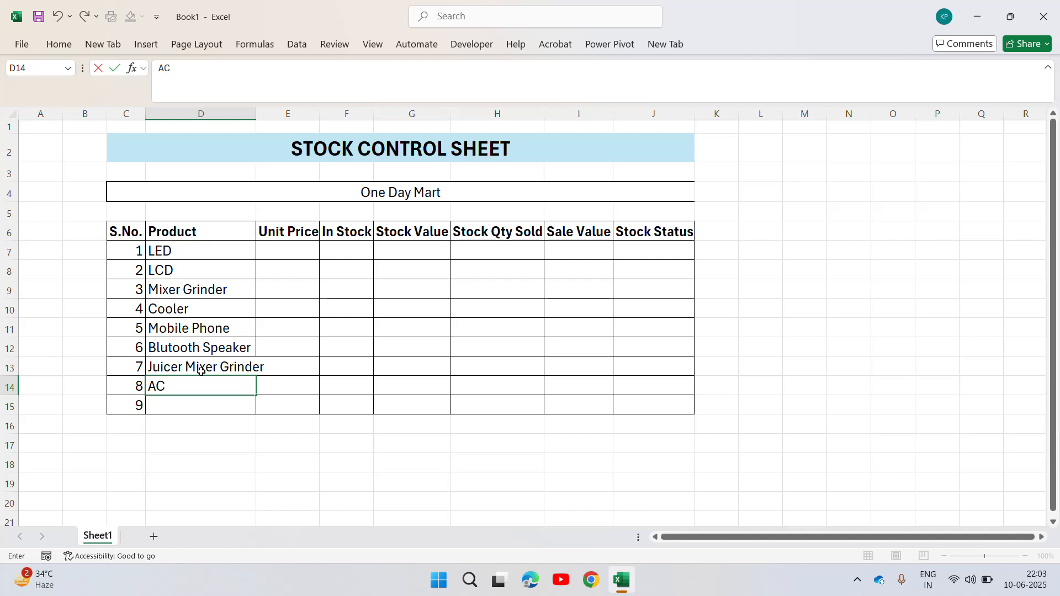
key("Return")
type("LCD")
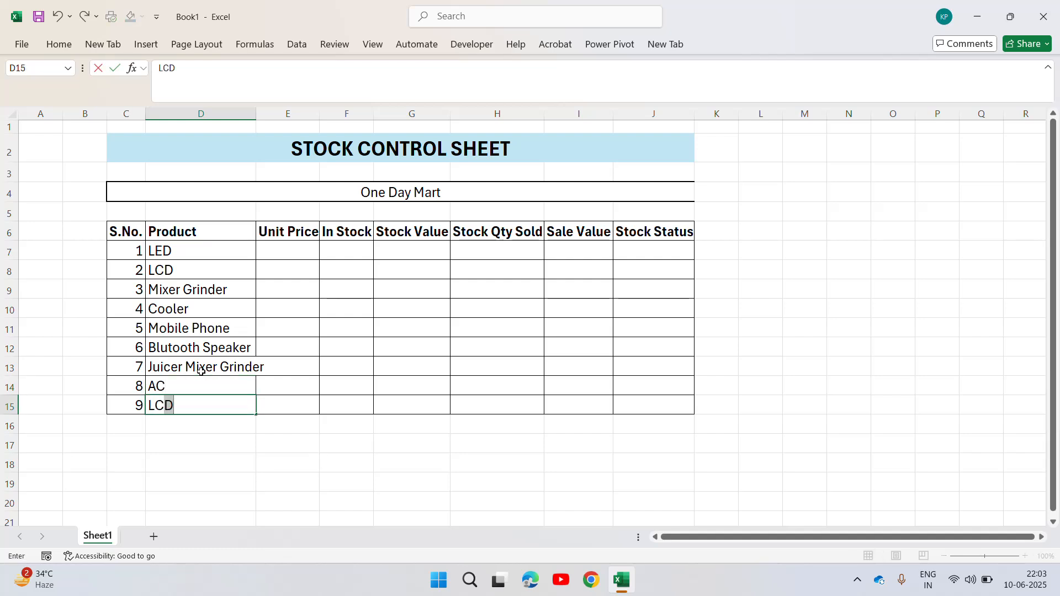
key("Escape")
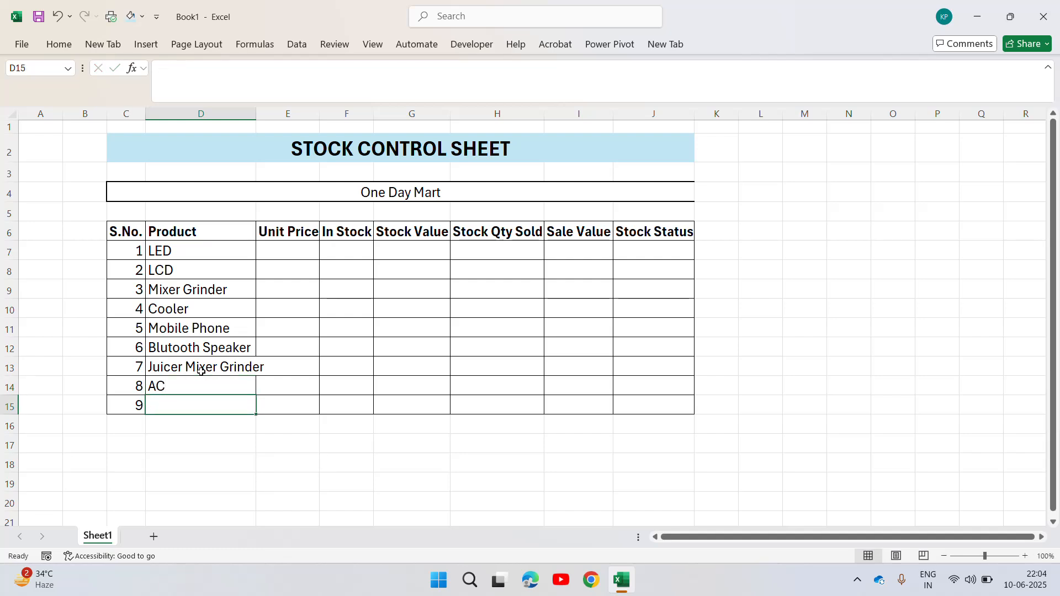
Autofit column D and enter the product Music System in cell D15.
double_click(256, 116)
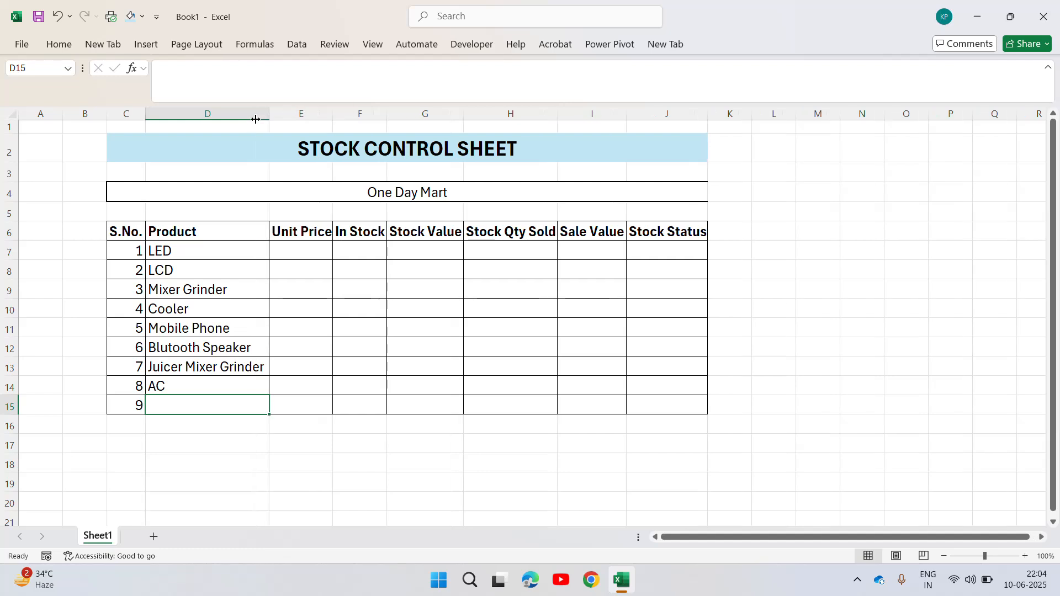
type("Music ")
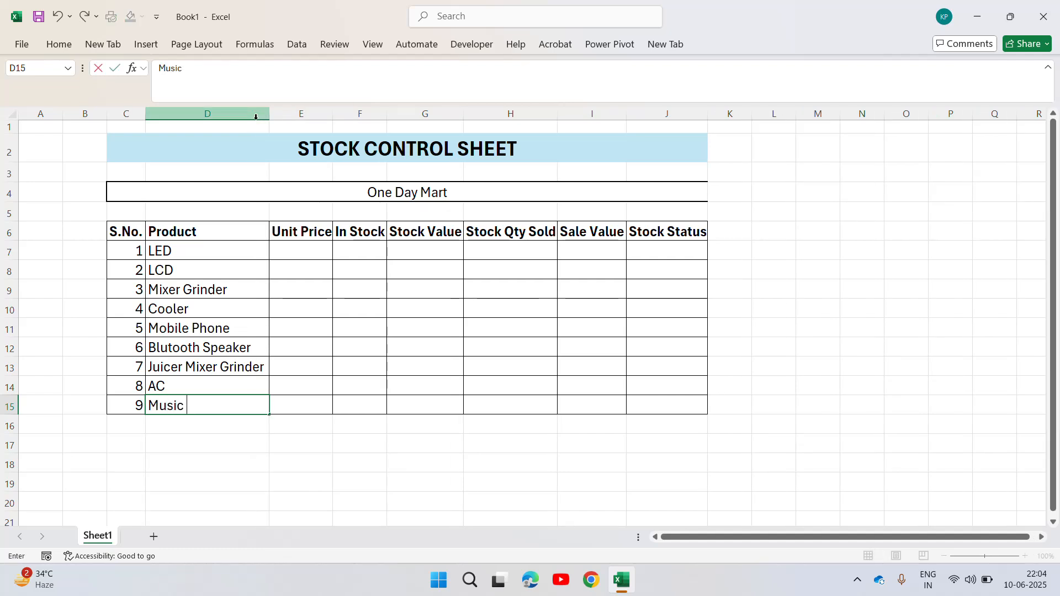
type("System")
key("Up")
key("Up")
key("Up")
key("Up")
key("Up")
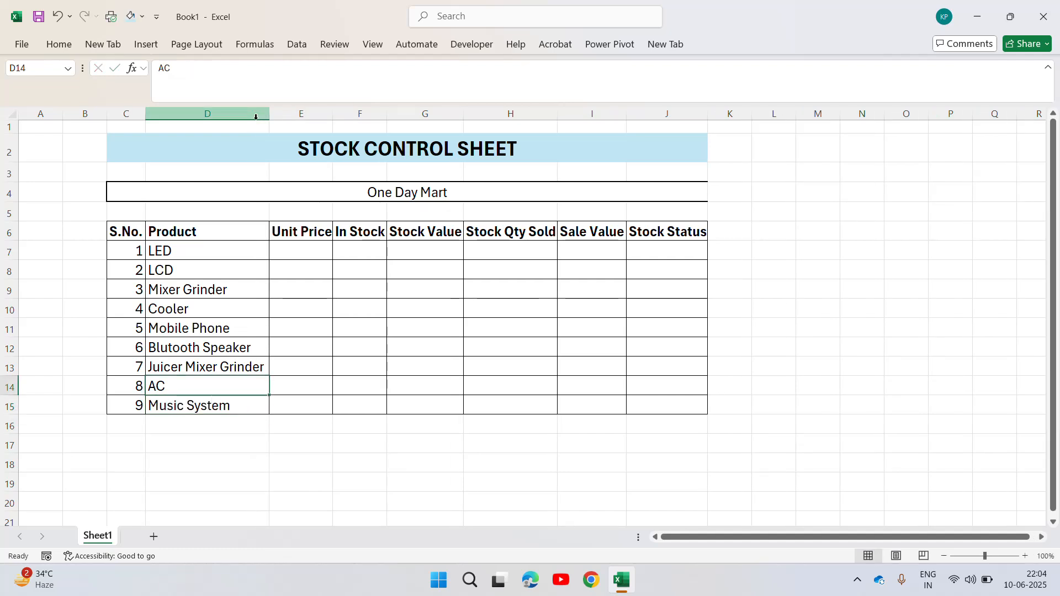
Enter the formula =RANDBETWEEN(15000,25000) in cell E7 as the unit price for LED.
key("Up")
key("Up")
key("Up")
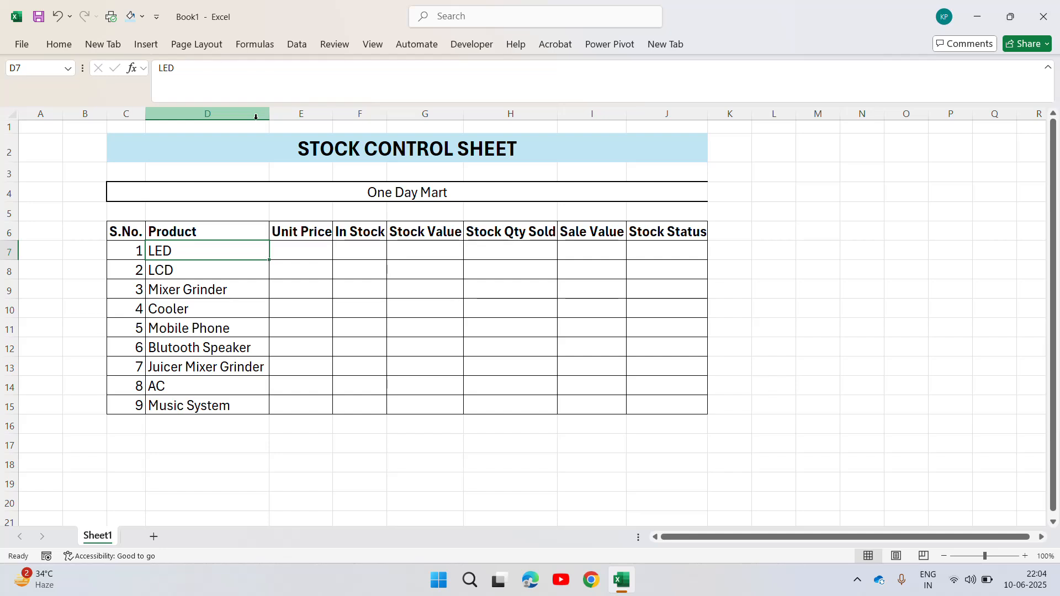
key("Right")
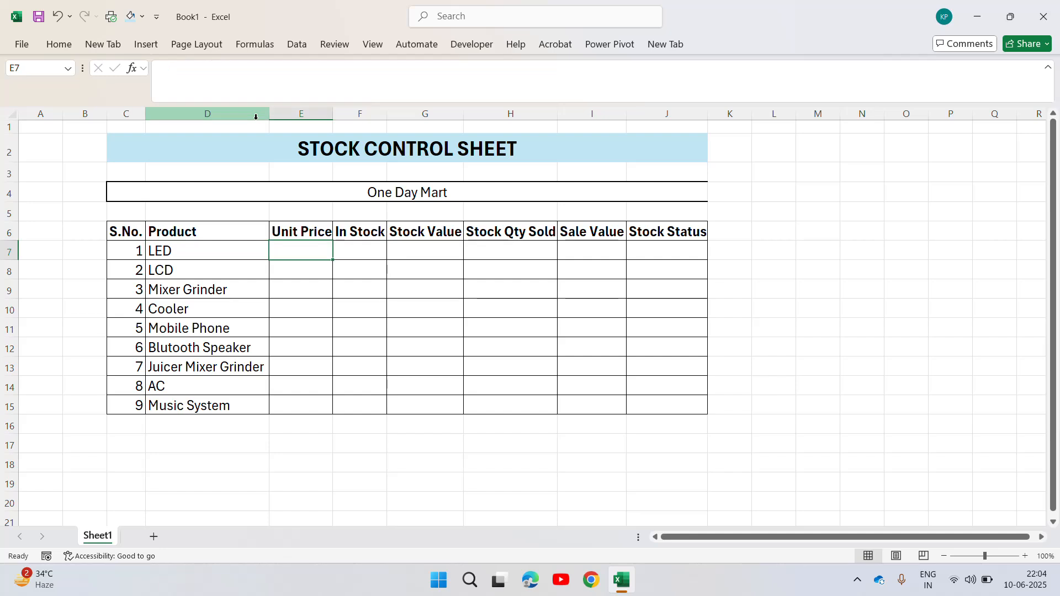
type("=rn")
key("BackSpace")
key("Down")
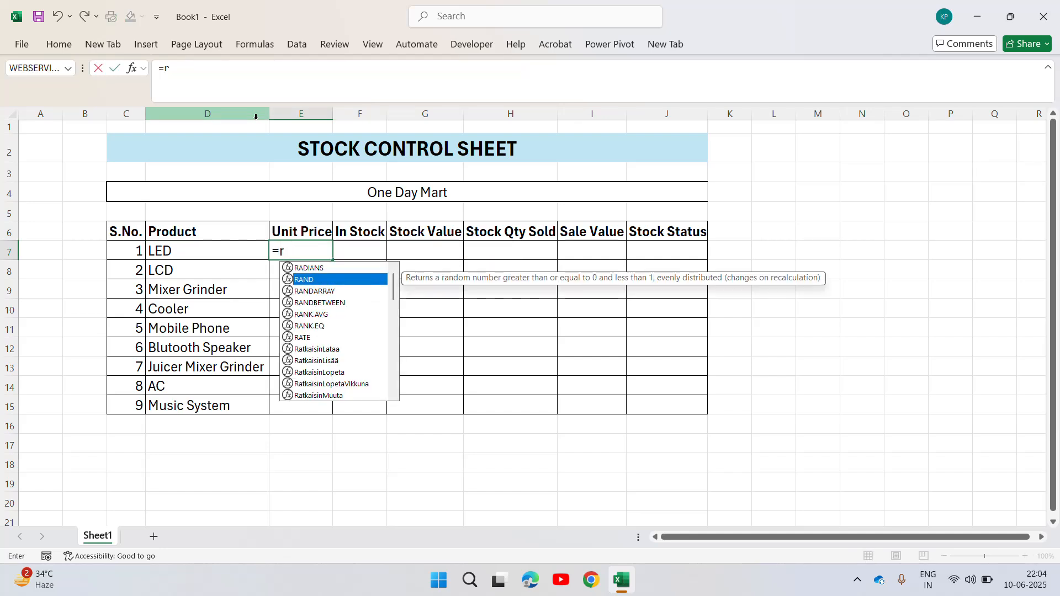
key("Down")
key("Down")
key("Down")
key("Down")
key("Up")
key("Up")
key("Tab")
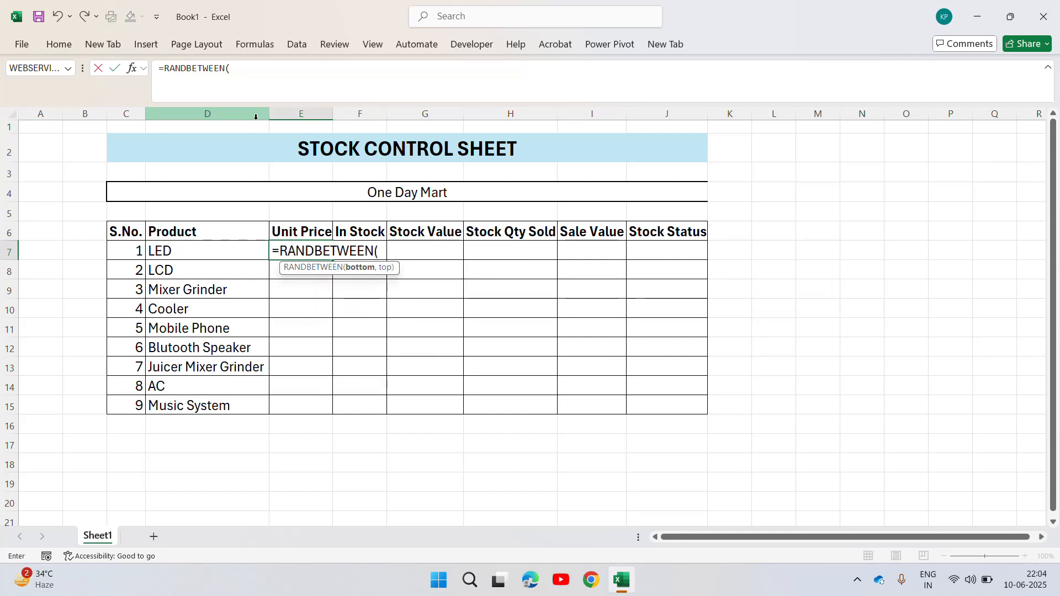
type("15000")
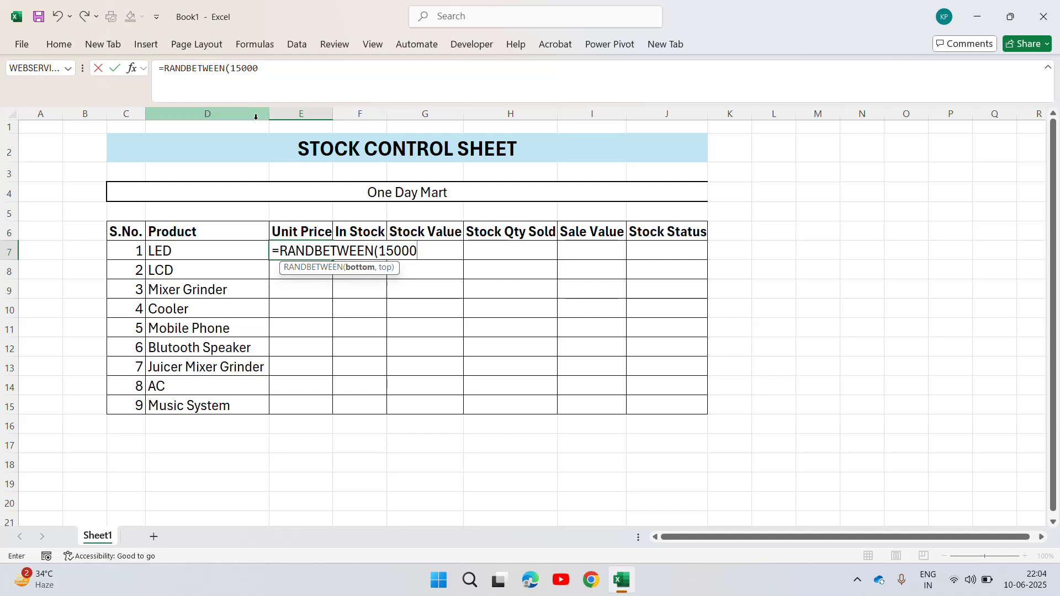
type(",25000")
key("Return")
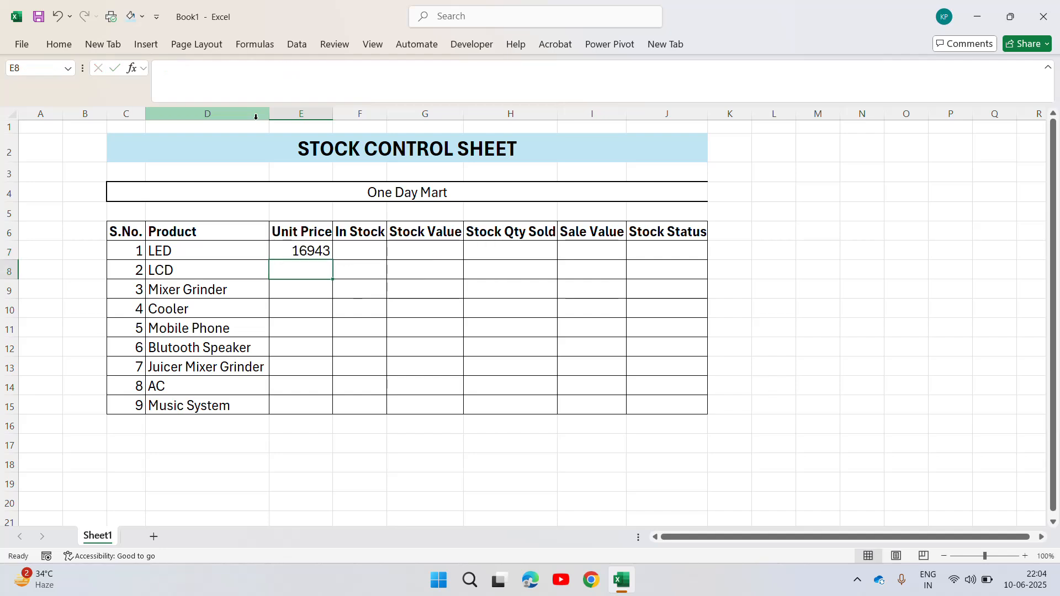
Copy the unit price formula from E7 to the whole range E7:E15.
key("Up")
key("ctrl+c")
key("Left")
key("ctrl+Down")
key("Right")
key("ctrl+shift+Up")
key("ctrl+v")
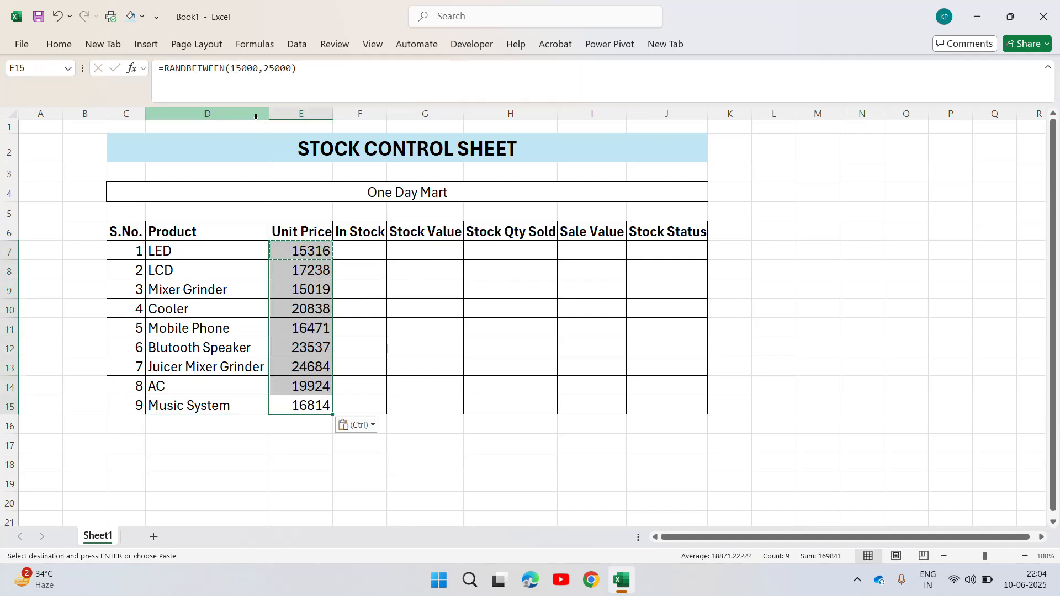
key("Escape")
Replace the random unit price formulas in E7:E15 with their values by pasting the range as values.
key("ctrl+Up")
key("Down")
key("ctrl+shift+Down")
key("ctrl+c")
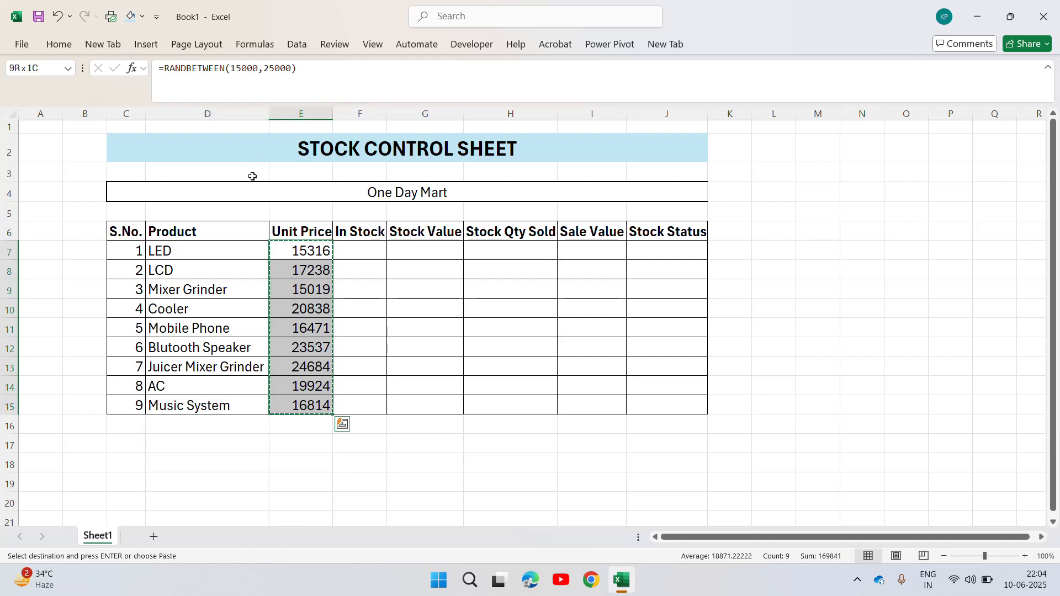
right_click(317, 307)
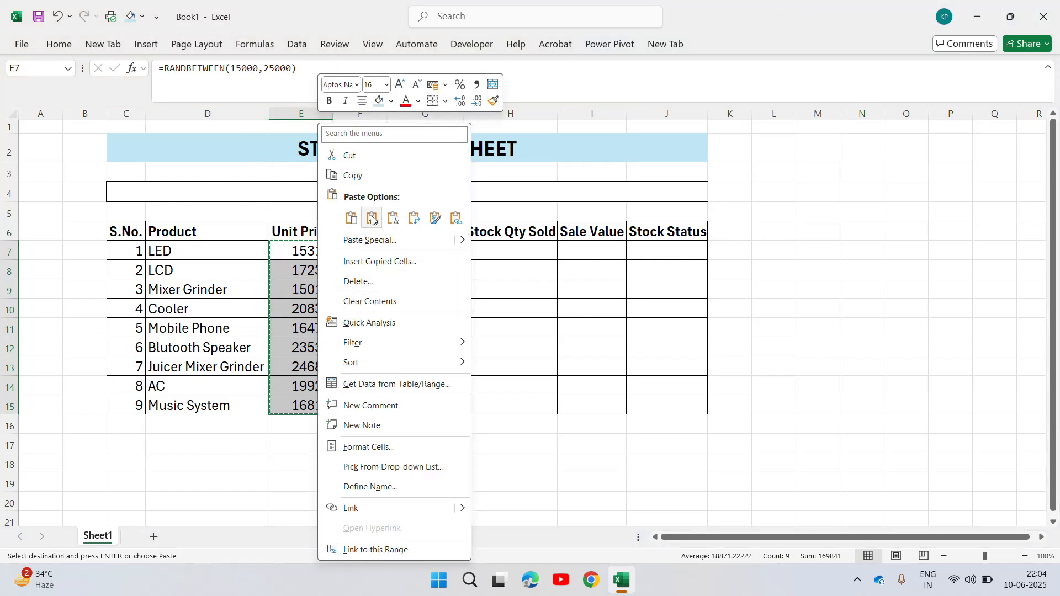
left_click(372, 218)
key("Escape")
Enter the formula =RANDBETWEEN(5,8) in cell F7 as the In Stock quantity for LED.
left_click(359, 256)
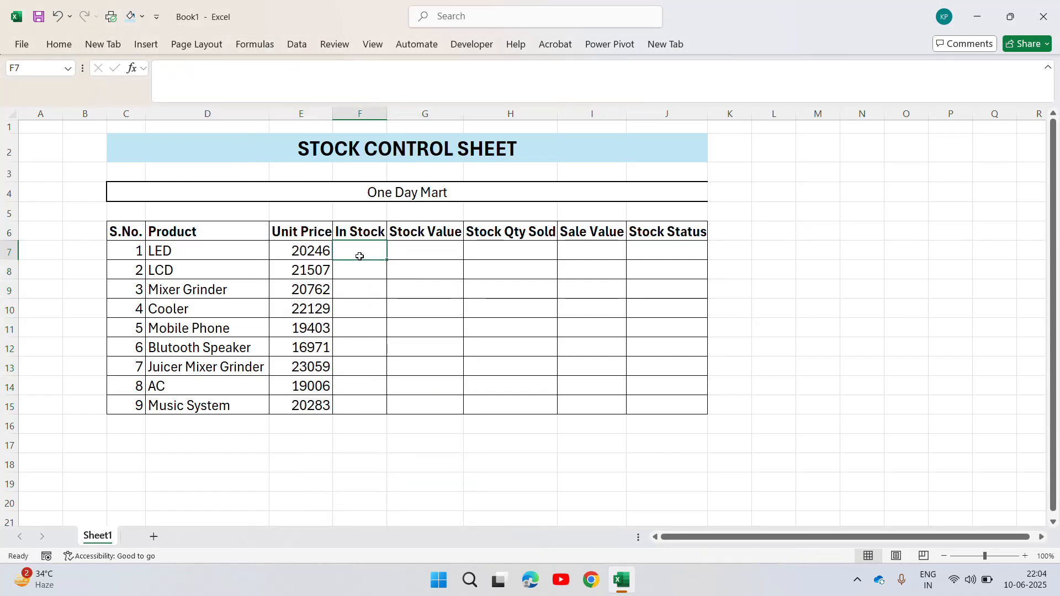
key("Left")
key("ctrl+Left")
key("Right")
left_click(359, 256)
type("=")
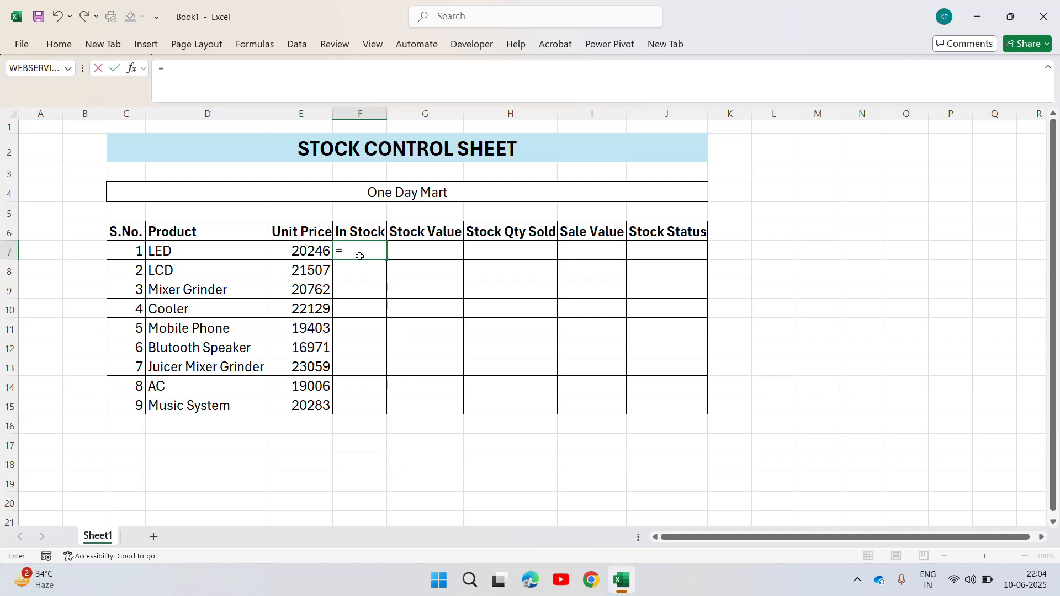
type("rand")
key("Down")
key("Down")
key("Tab")
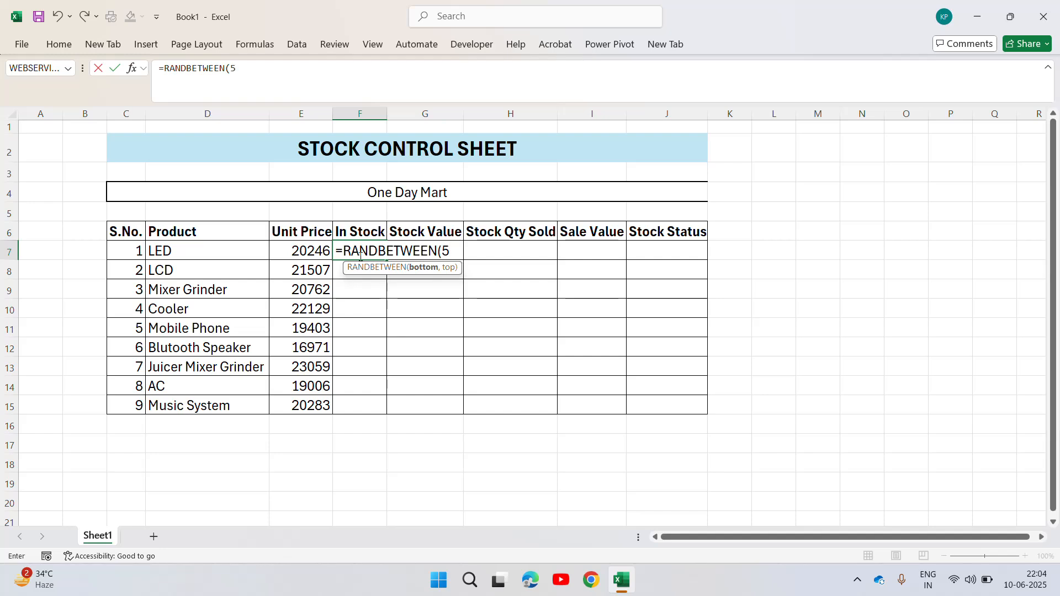
type("8")
key("Return")
Copy the In Stock formula from F7 to the whole range F7:F15.
key("Up")
key("ctrl+c")
key("Left")
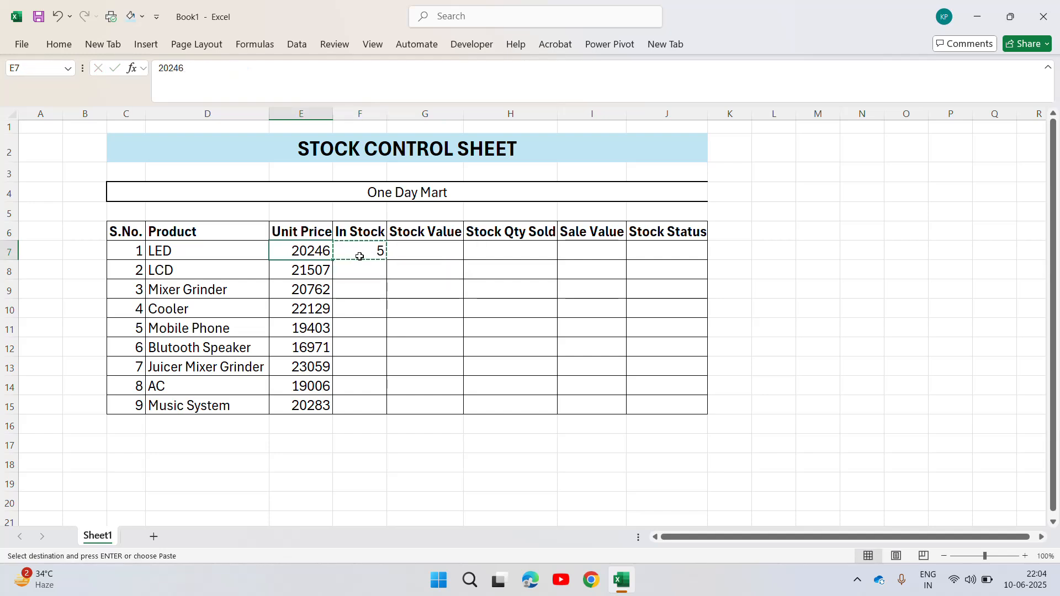
key("ctrl+Down")
key("Right")
key("ctrl+shift+Up")
key("ctrl+v")
key("Escape")
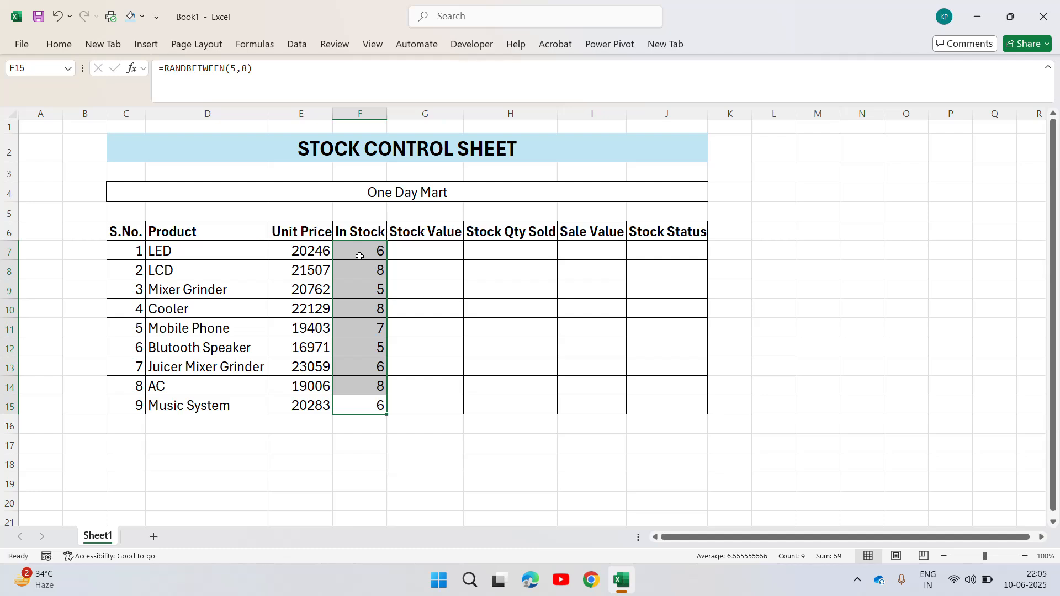
Replace the random In Stock formulas in F7:F15 with fixed values by pasting the range over itself as values.
left_click(431, 247)
key("Left")
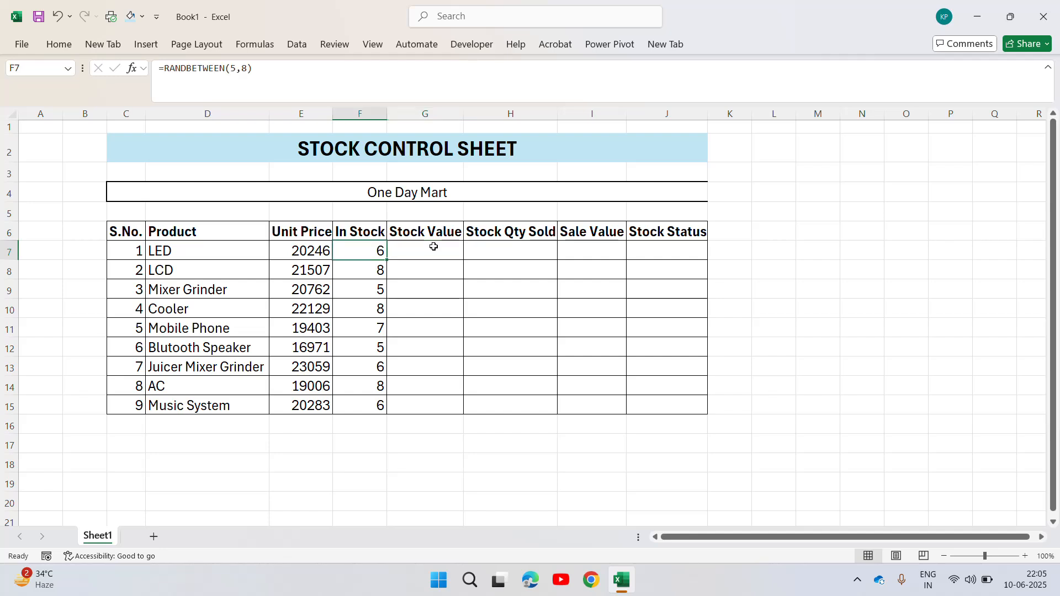
key("Right")
key("Left")
key("ctrl+shift+Down")
key("ctrl+c")
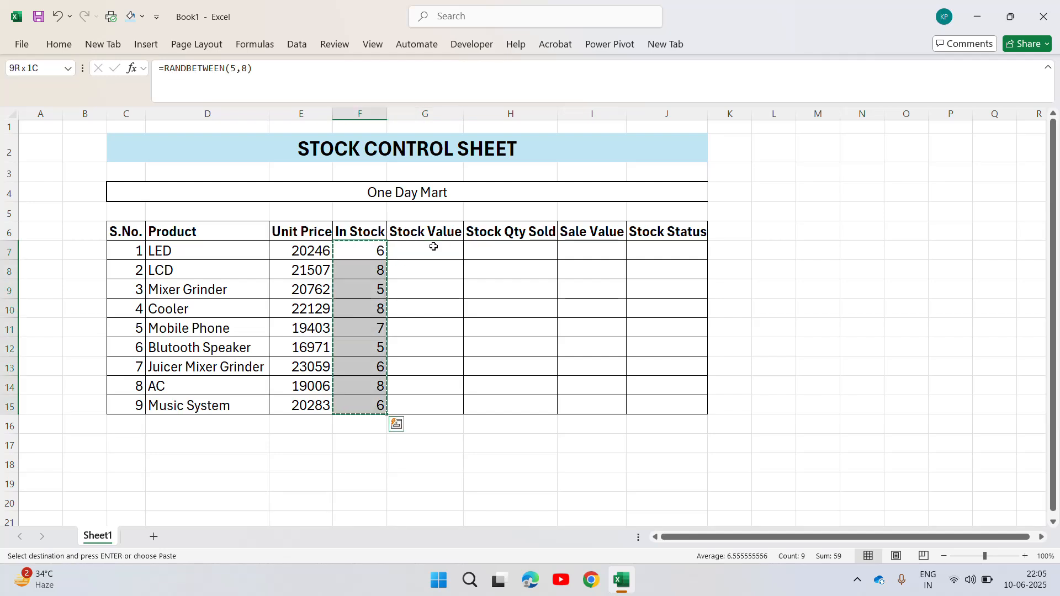
right_click(360, 370)
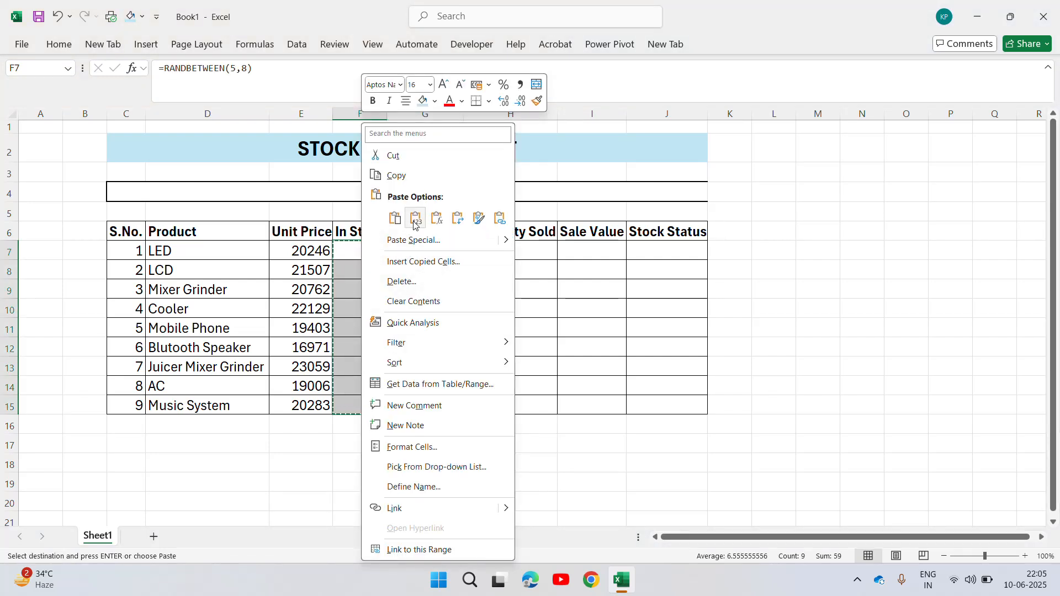
left_click(413, 219)
Center the In Stock quantities in F7:F15 horizontally.
left_click(415, 252)
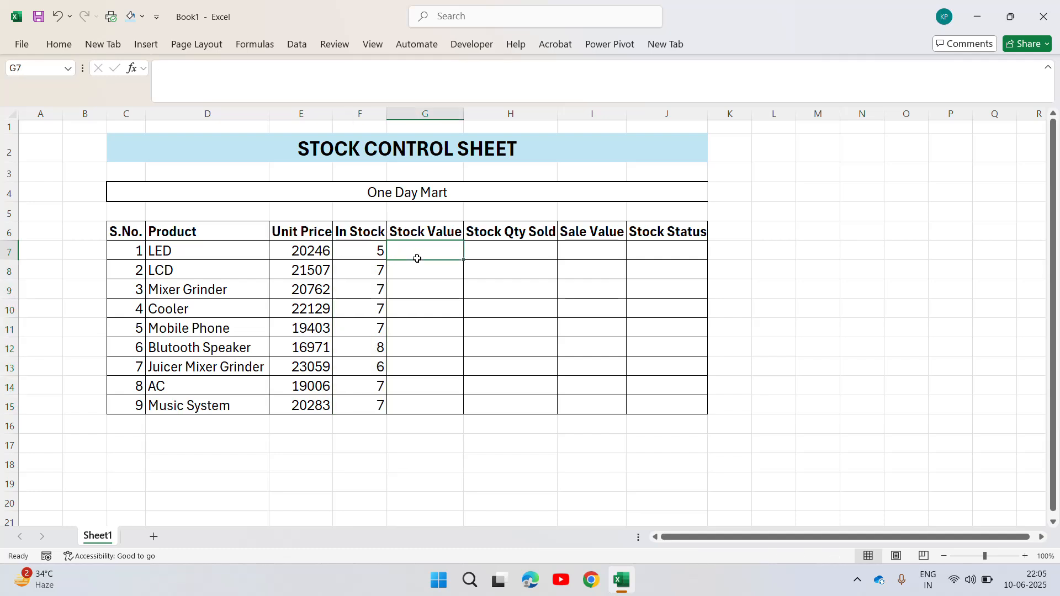
key("Left")
key("Left")
key("Right")
key("Left")
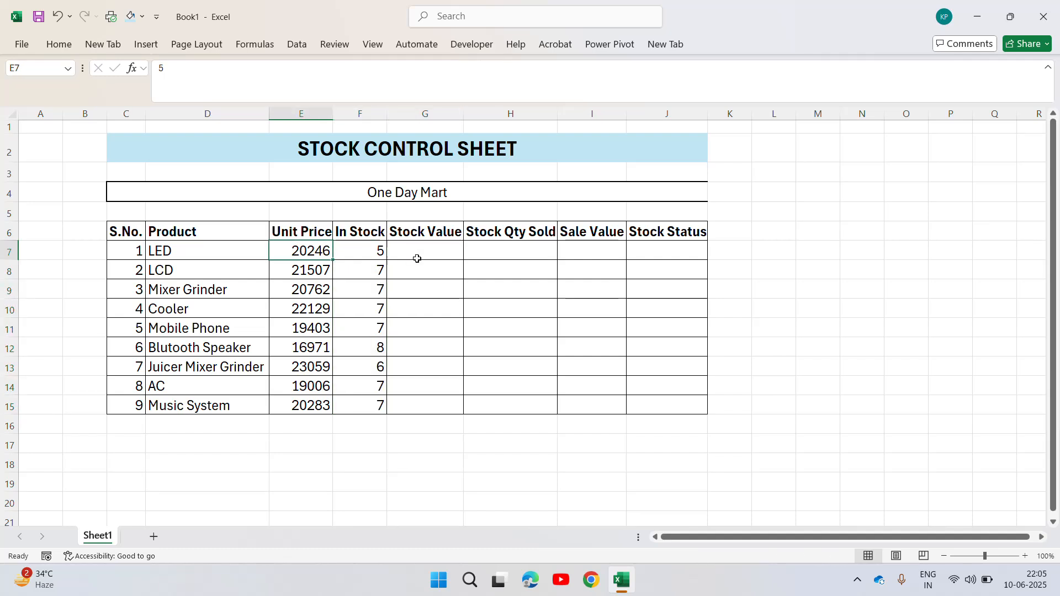
key("Right")
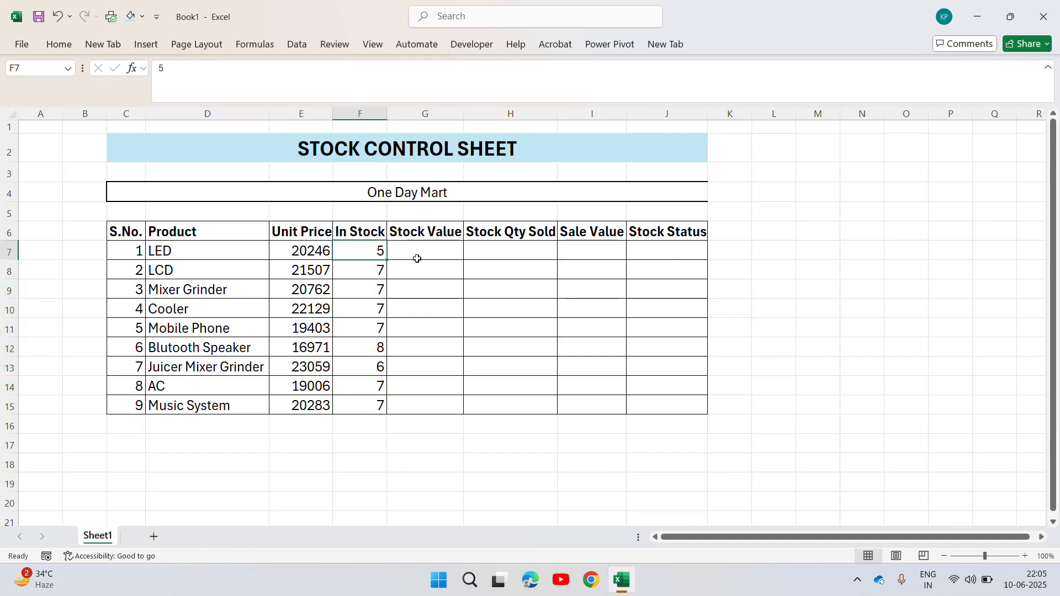
key("ctrl+shift+Down")
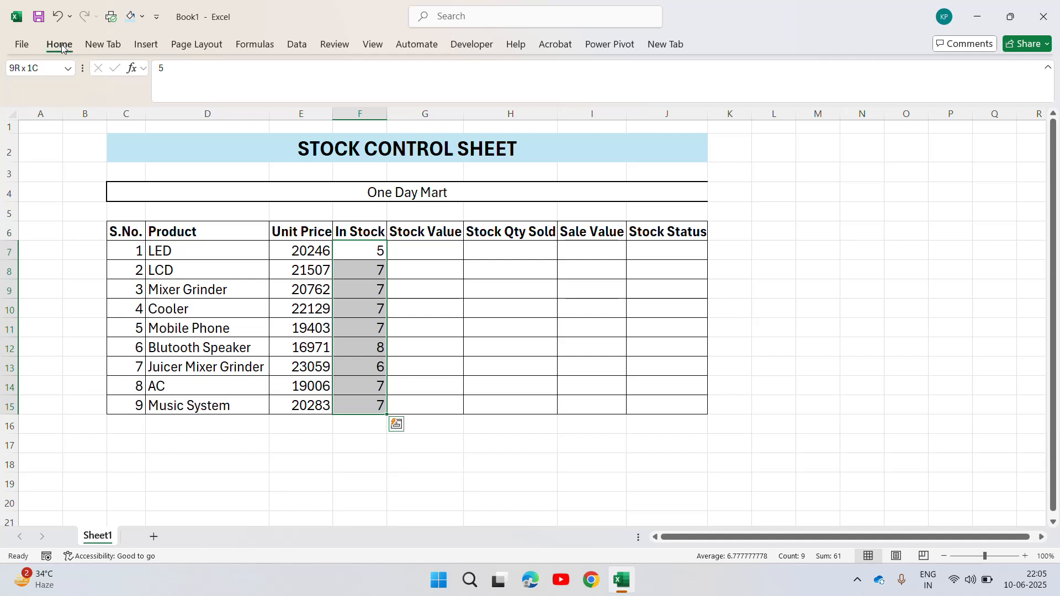
left_click(60, 44)
left_click(279, 85)
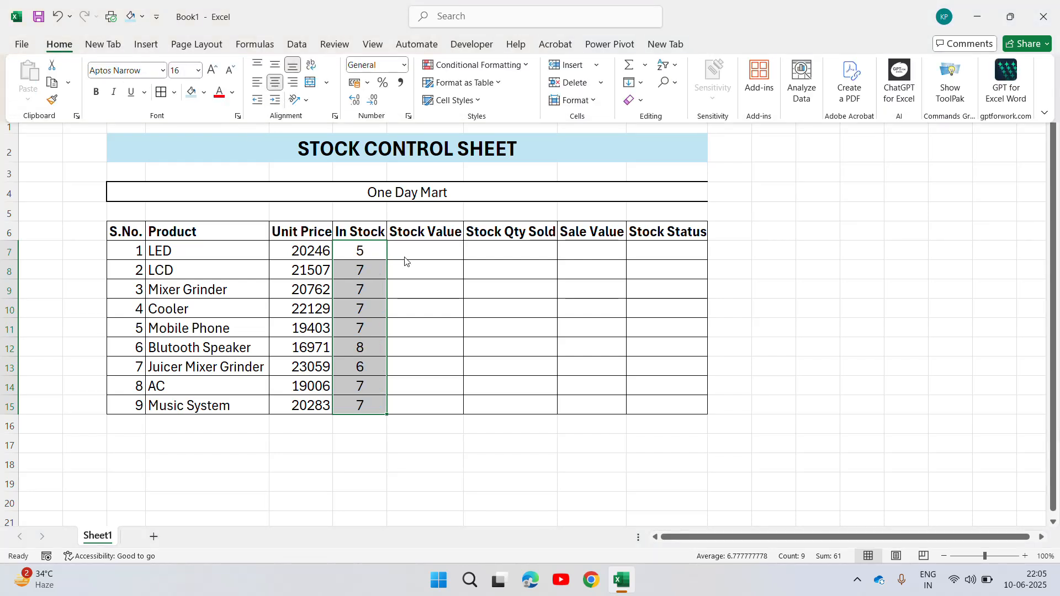
Calculate the stock value for LED in cell G7 with the formula =E7*F7.
left_click(433, 245)
type("=")
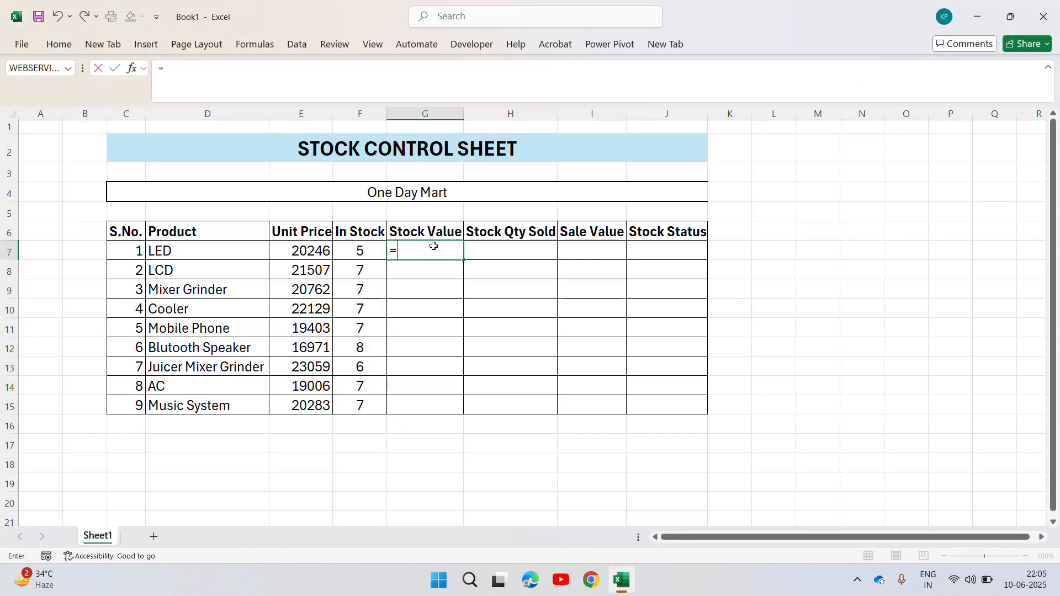
key("Left")
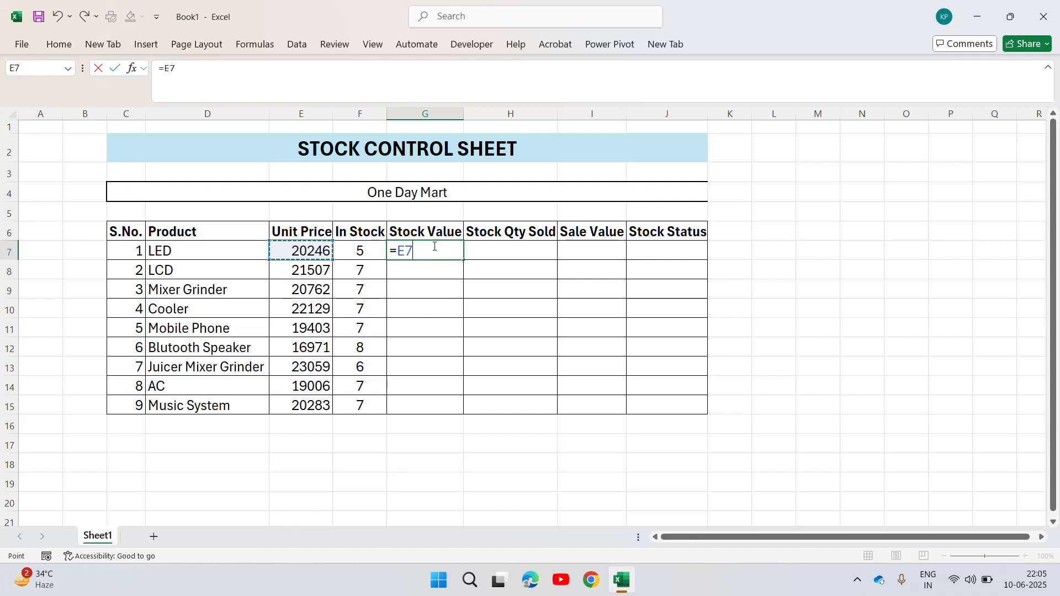
type("*")
key("Left")
key("Return")
Copy the stock value formula from G7 to the whole range G7:G15.
key("Up")
key("ctrl+c")
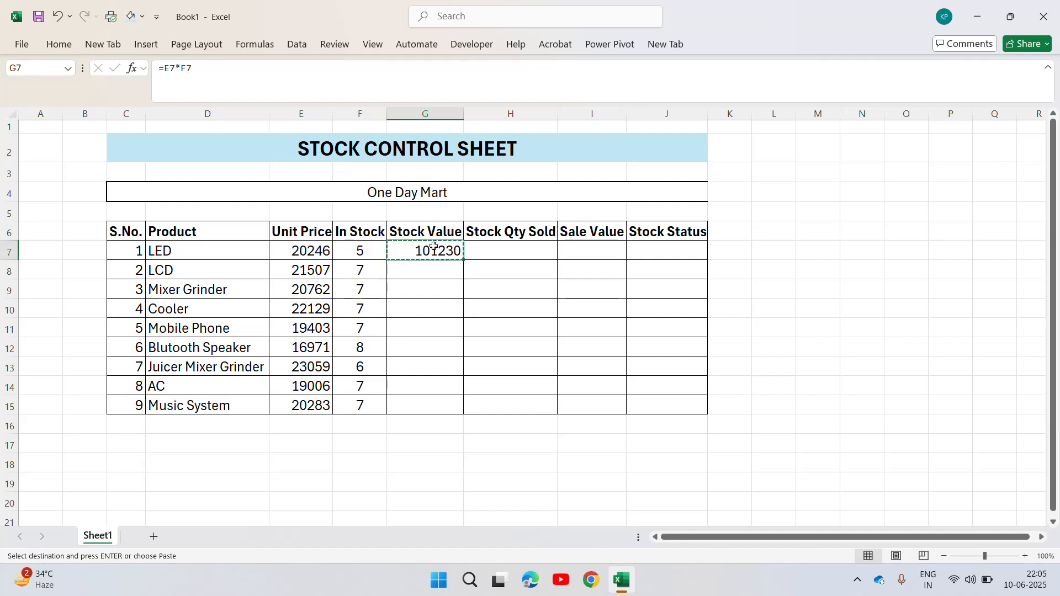
key("Left")
key("ctrl+Down")
key("Right")
key("ctrl+shift+Up")
key("ctrl+v")
key("Escape")
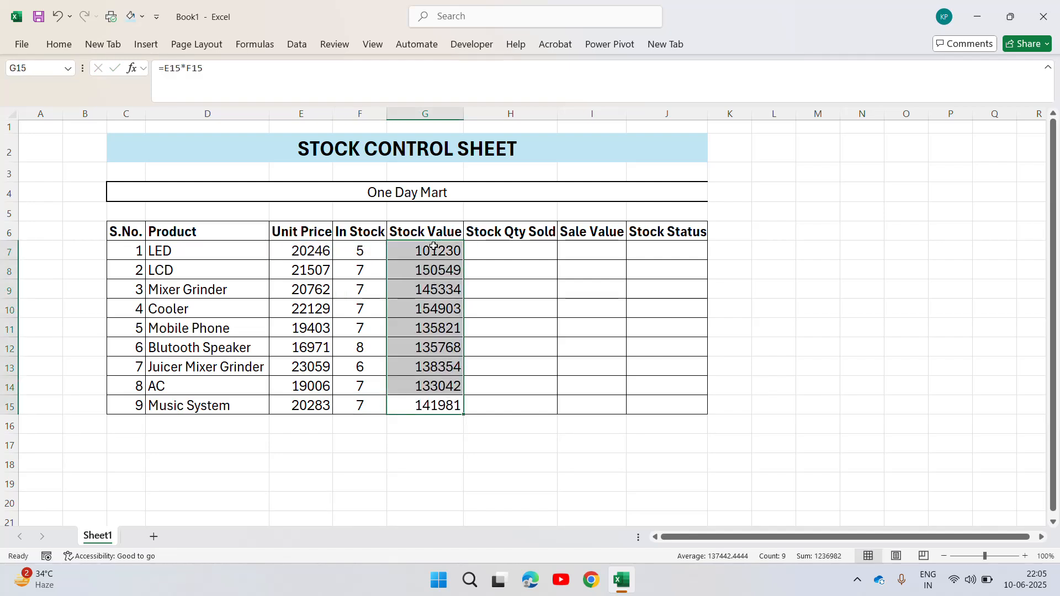
Center the Stock Value results in G7:G15 horizontally.
left_click(433, 247)
key("ctrl+shift+Down")
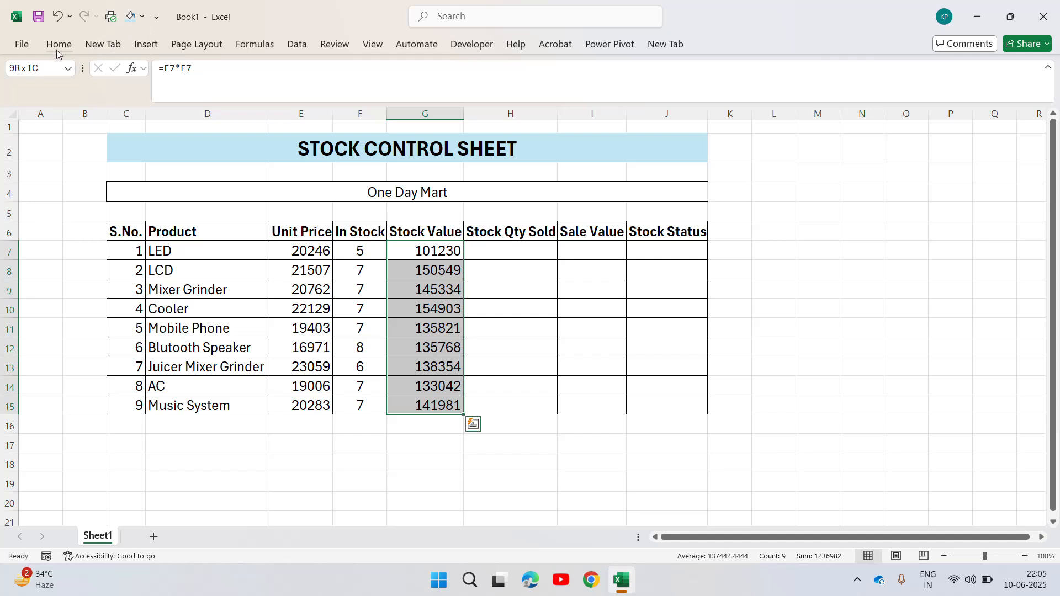
left_click(57, 46)
left_click(275, 82)
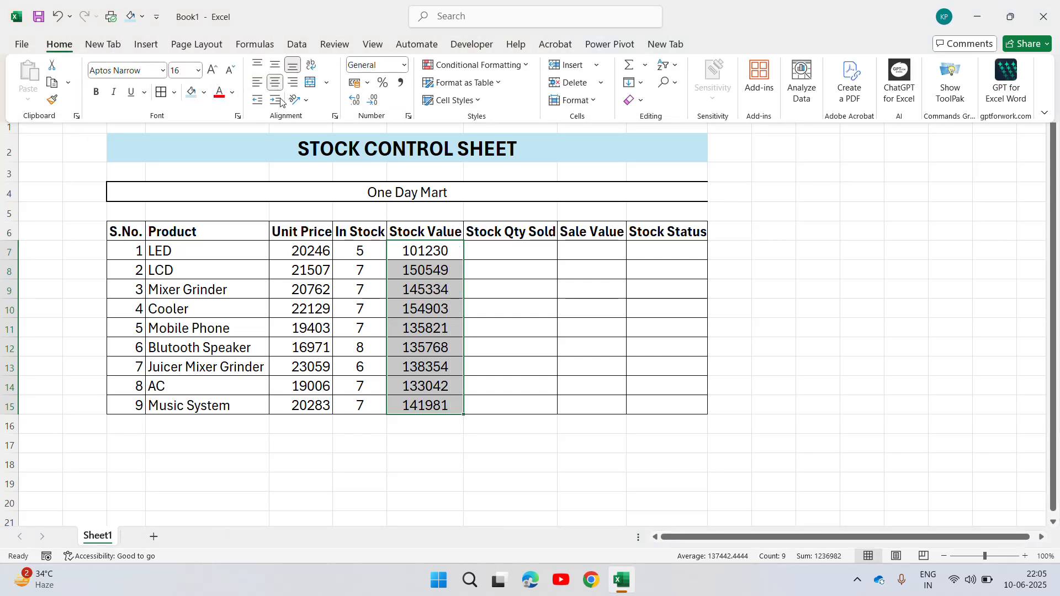
Review the LED row's product name, unit price, in-stock quantity and stock value formula in C7:G7.
left_click(362, 253)
left_click(362, 253)
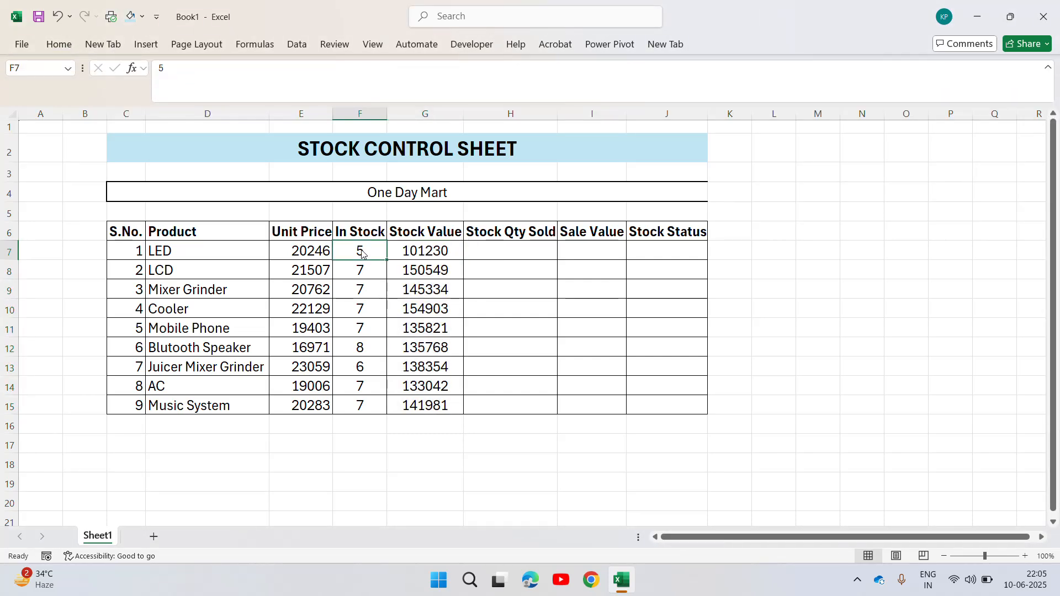
key("ctrl+shift+Down")
key("Up")
key("Down")
left_click(186, 245)
left_click(136, 249)
left_click(194, 246)
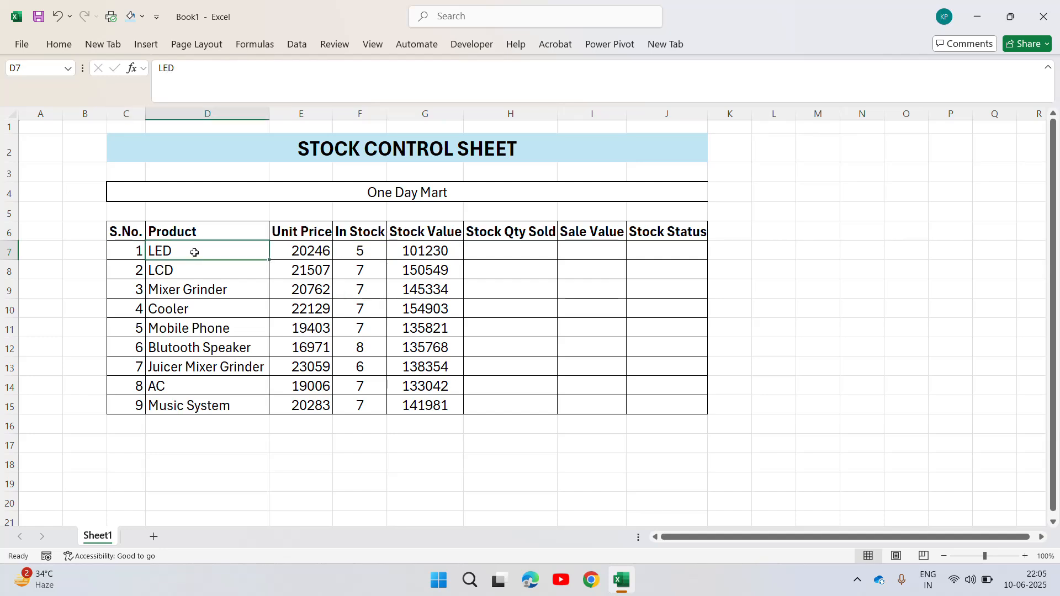
left_click(284, 256)
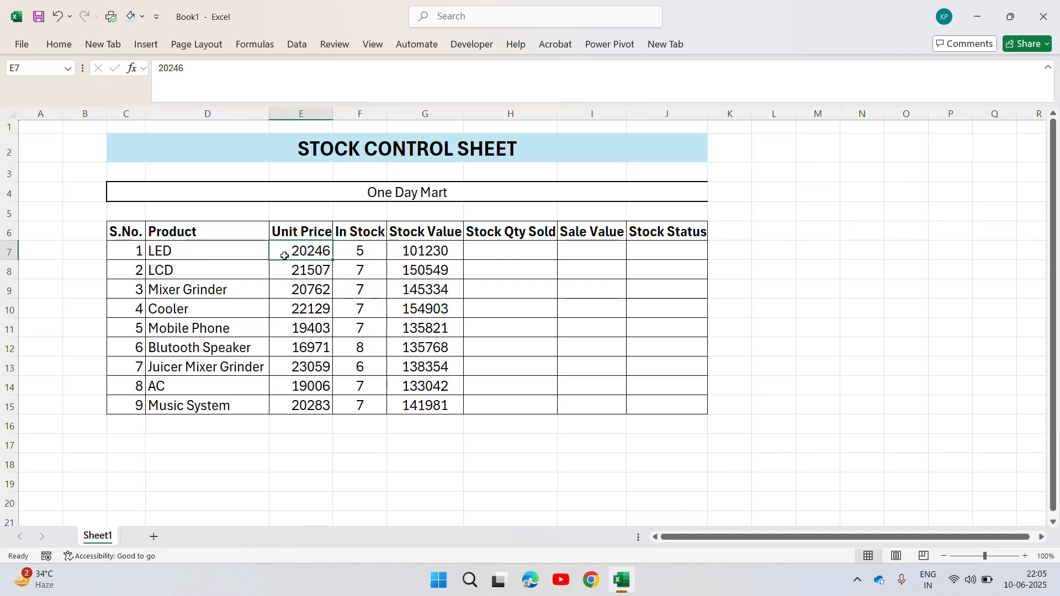
left_click(361, 254)
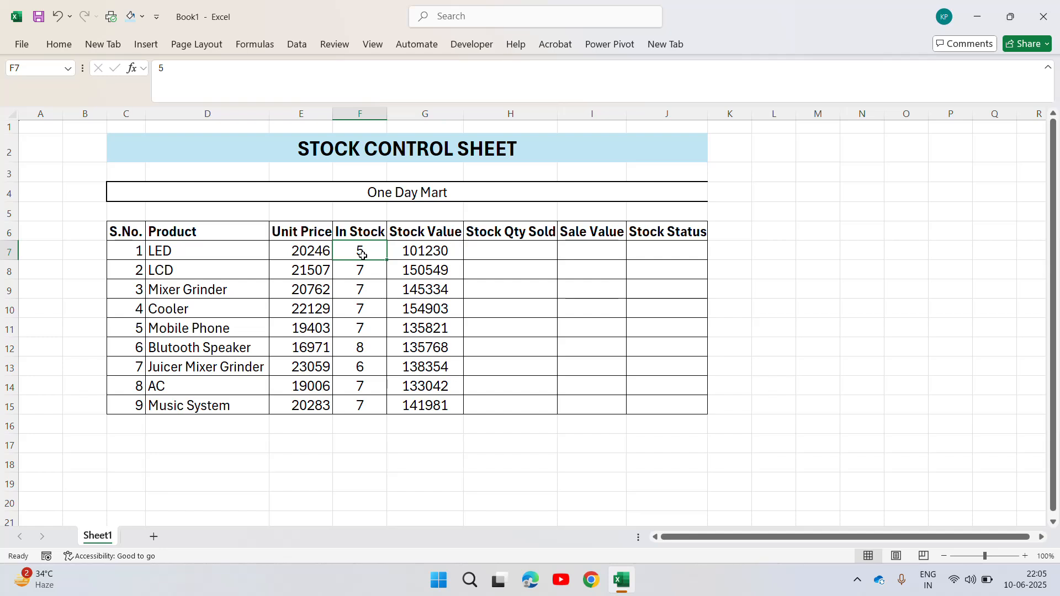
key("Right")
key("Left")
key("Left")
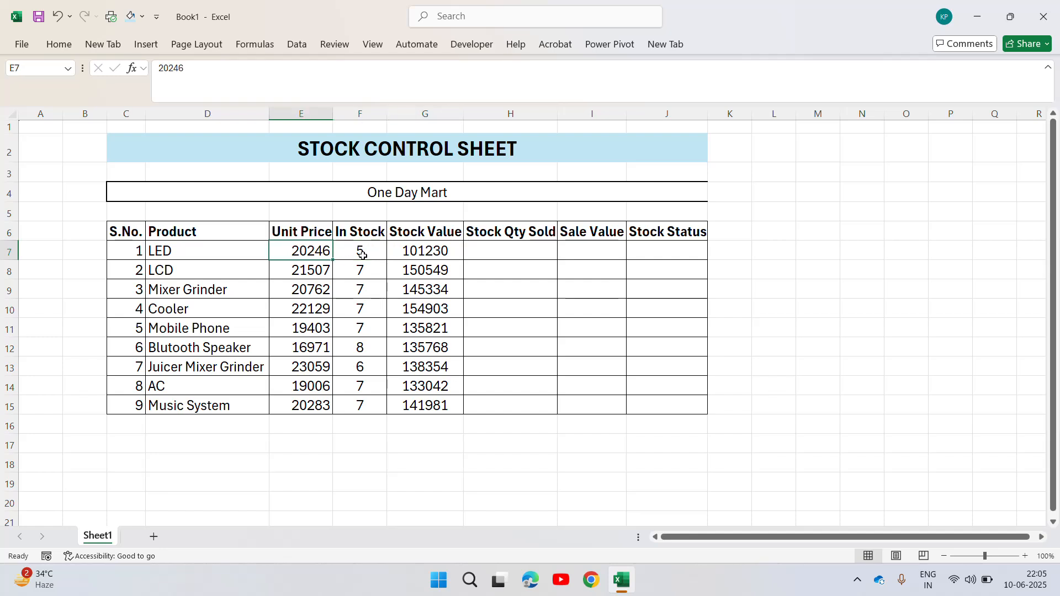
key("Right")
key("Right")
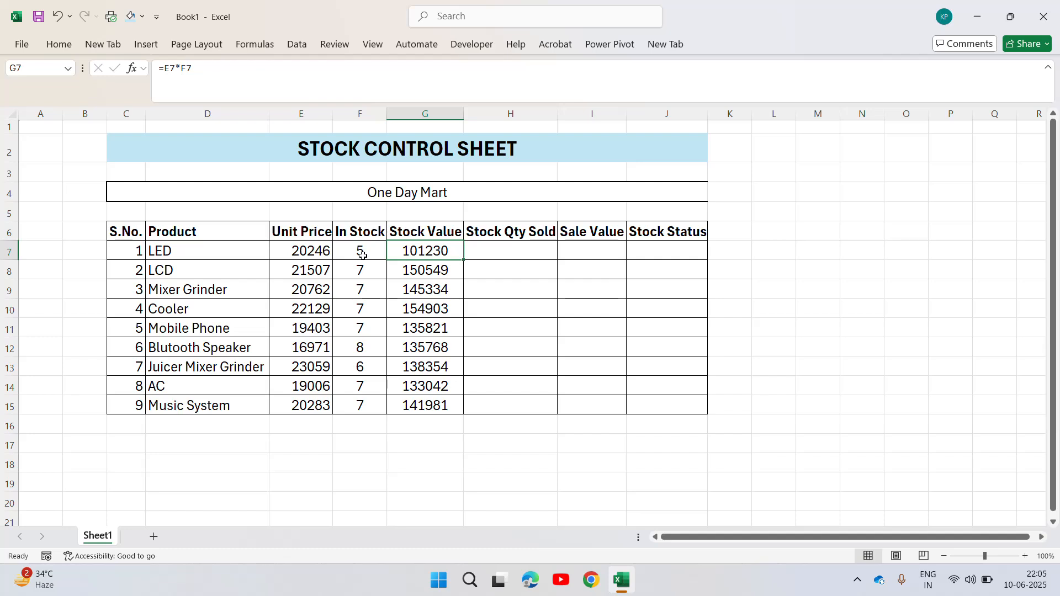
Generate a random quantity sold for LED in cell H7 with the formula =RANDBETWEEN(2,3).
key("Right")
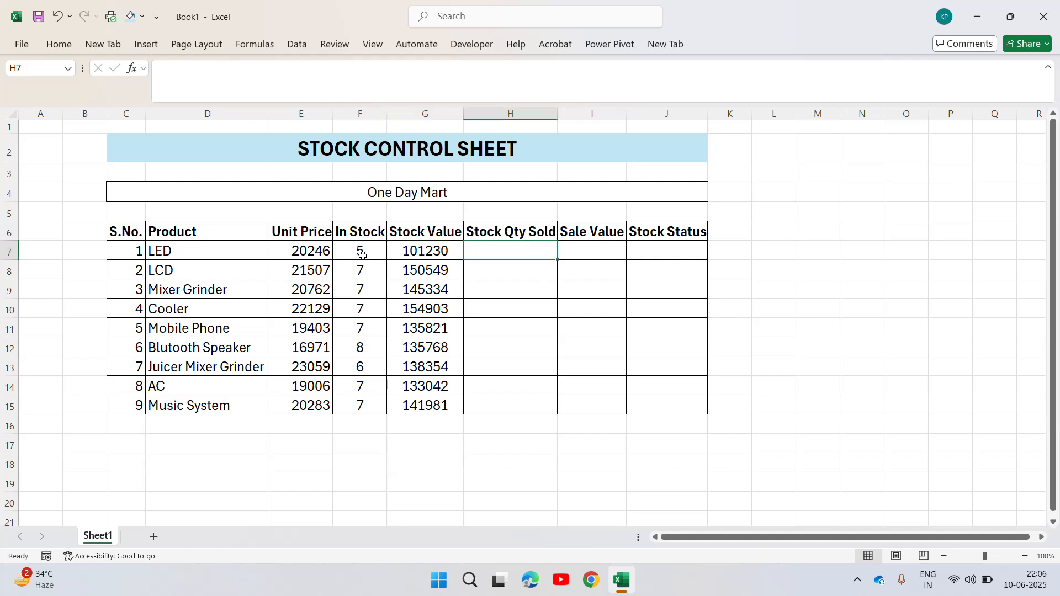
type("=rand")
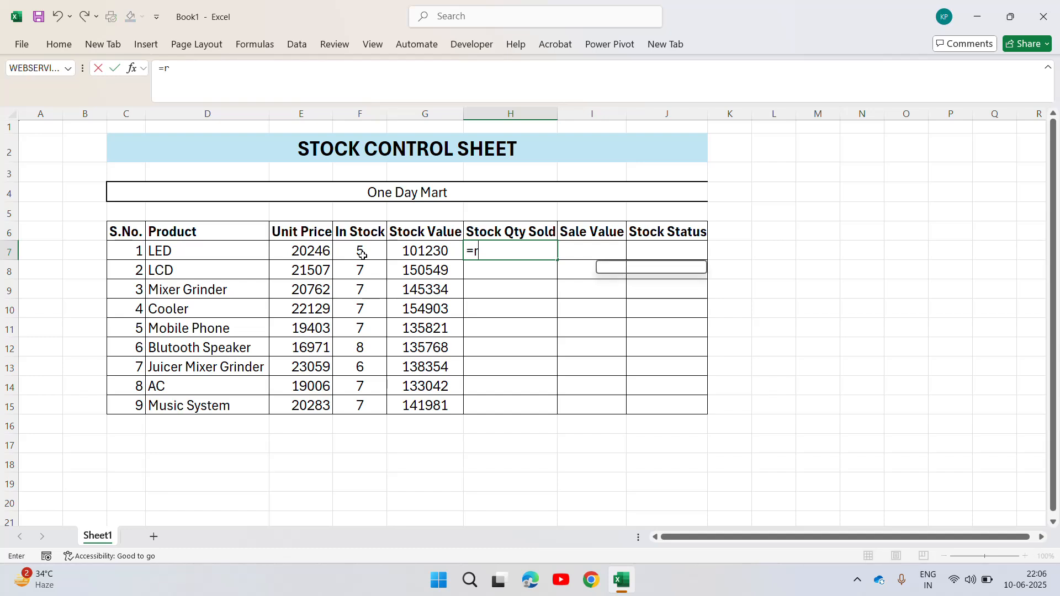
key("Down")
key("Down")
key("Tab")
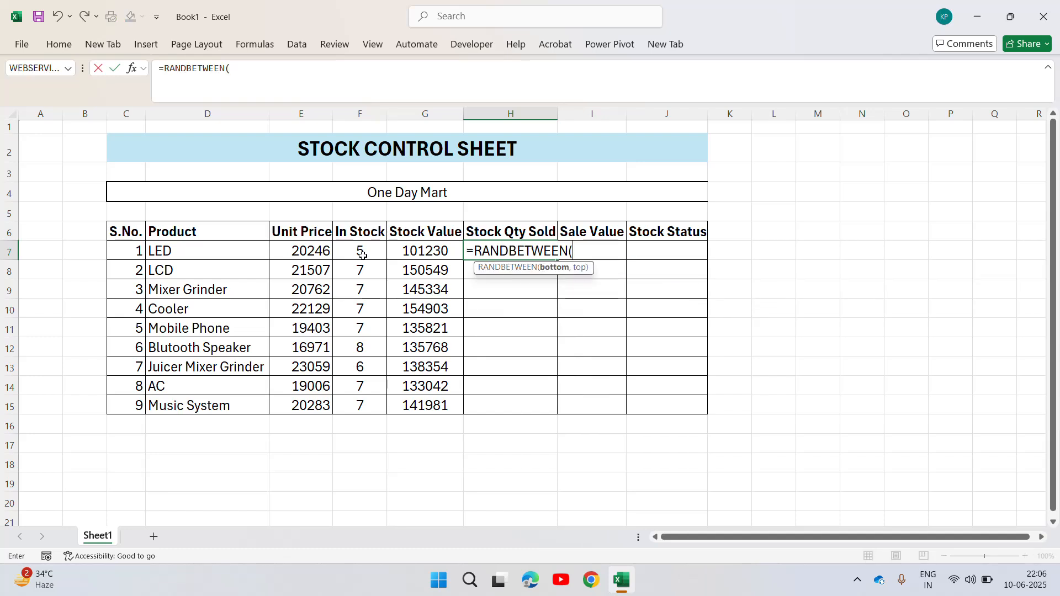
type("2,3")
key("Return")
key("Up")
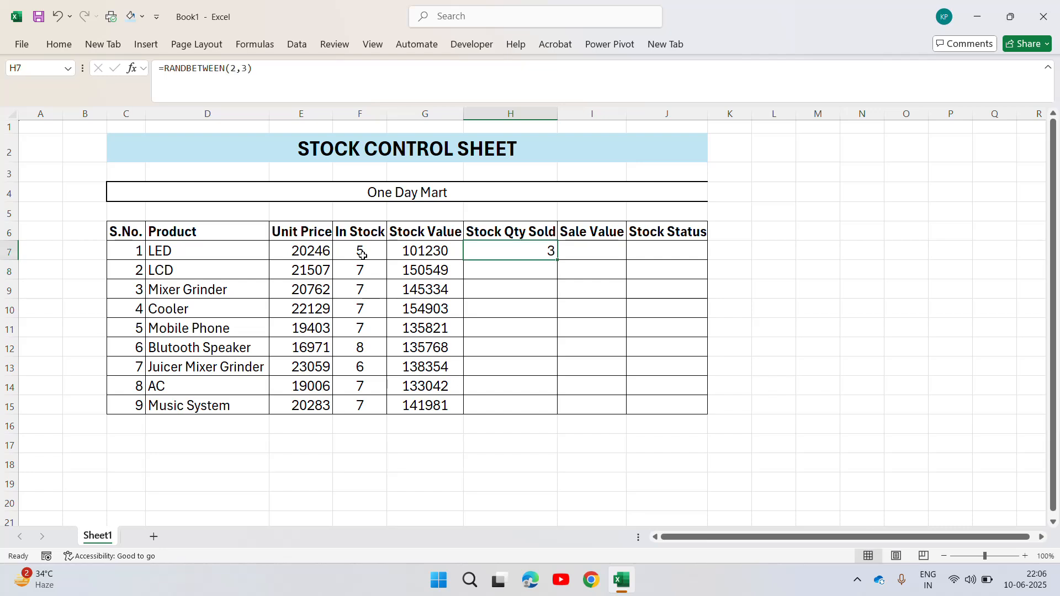
Copy the random quantity formula from H7 to the whole Stock Qty Sold range H7:H15.
key("ctrl+c")
key("Left")
key("ctrl+Up")
key("Right")
key("Down")
key("Left")
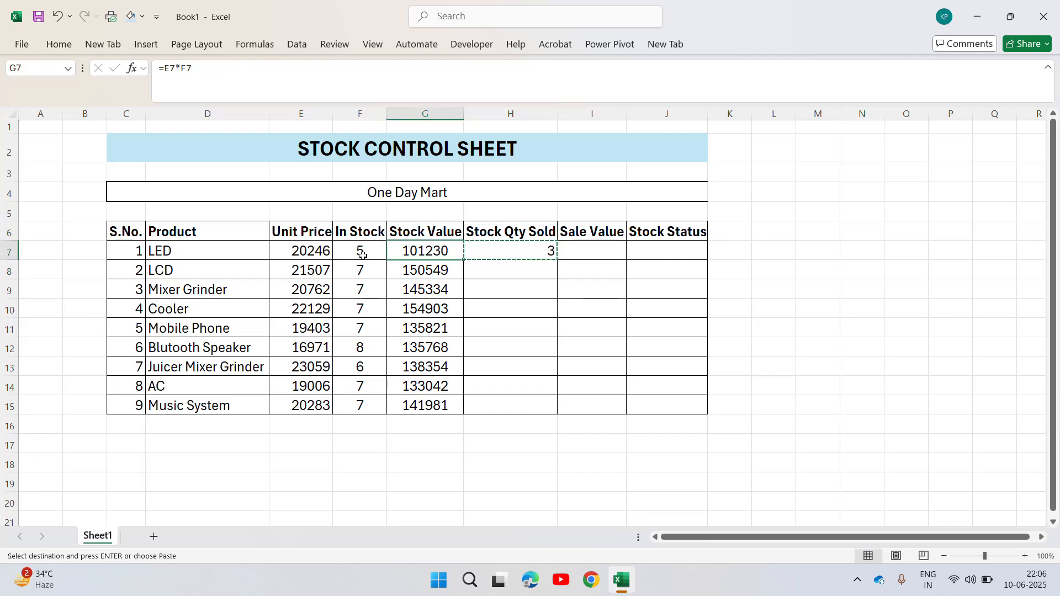
key("ctrl+Down")
key("Right")
key("ctrl+shift+Up")
key("ctrl+v")
key("Escape")
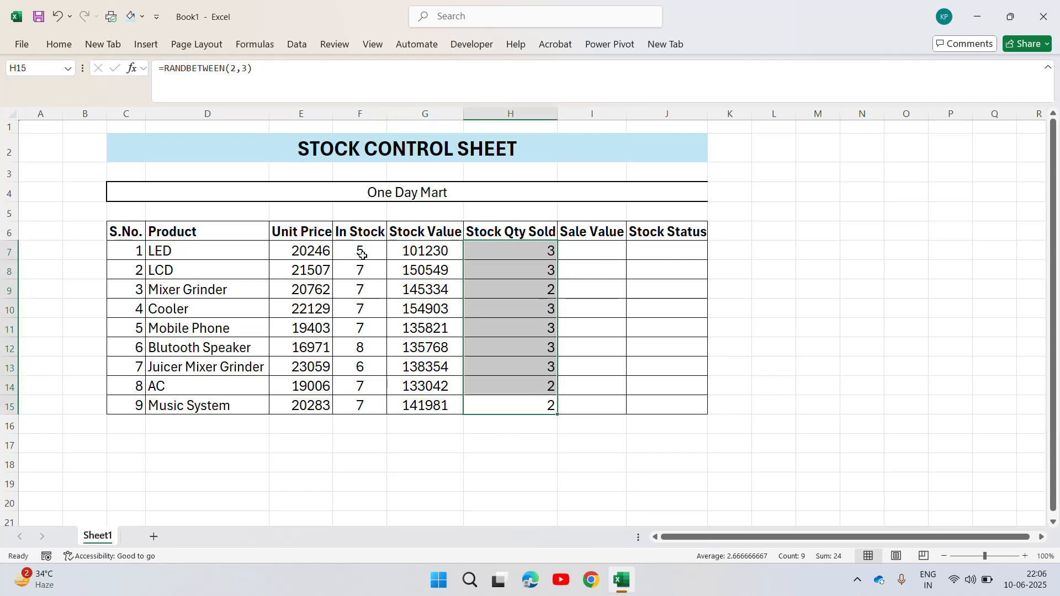
Replace the random Stock Qty Sold formulas in H7:H15 with fixed values by pasting the range over itself as values.
key("ctrl+Up")
key("ctrl+shift+Down")
key("ctrl+c")
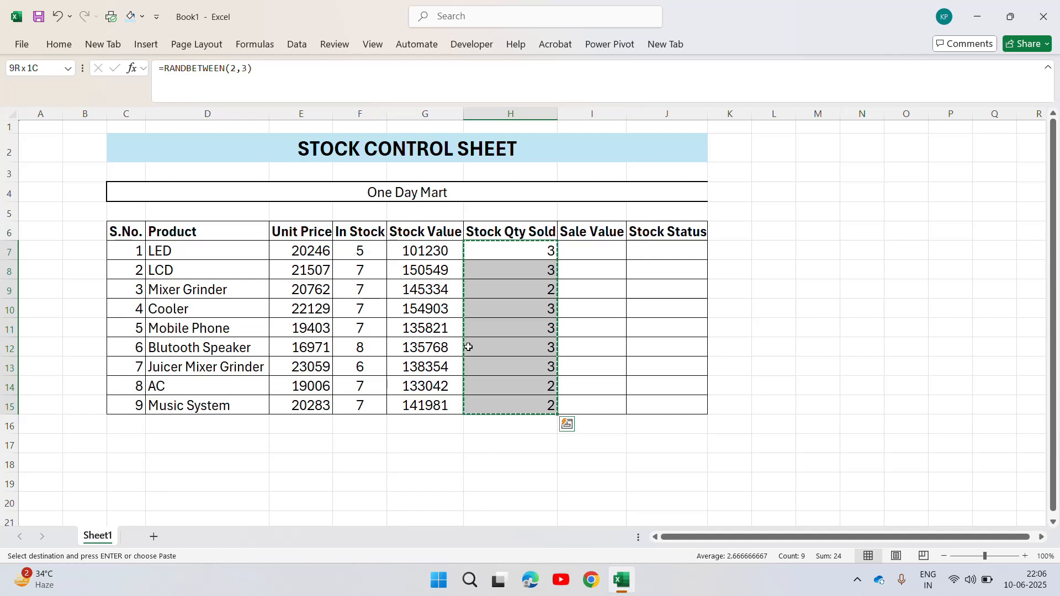
right_click(523, 345)
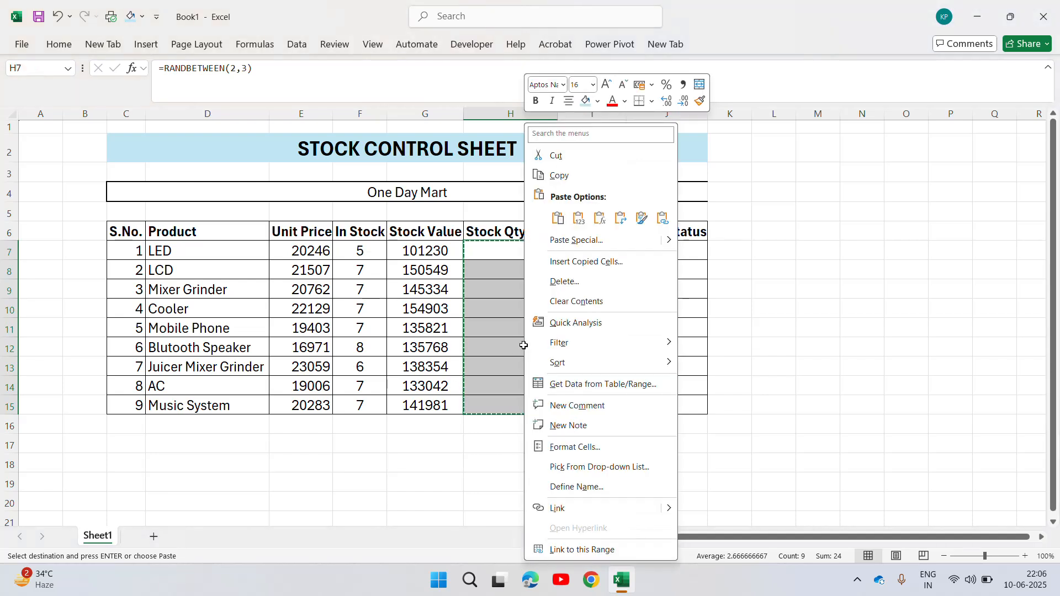
left_click(578, 218)
Center the Stock Qty Sold quantities in H7:H15 horizontally.
left_click(583, 243)
key("Left")
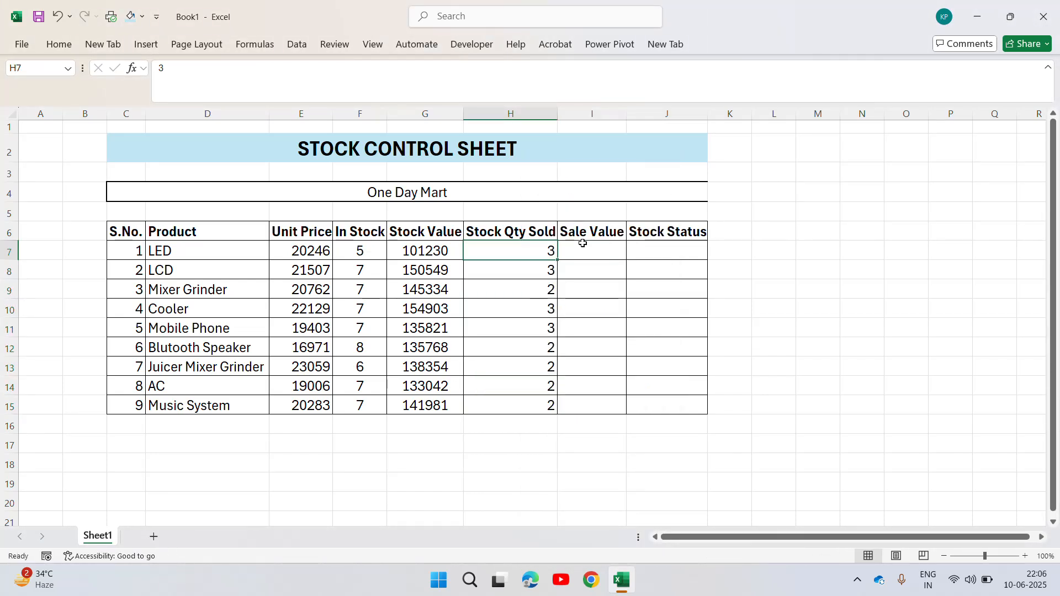
key("ctrl+shift+Down")
left_click(58, 44)
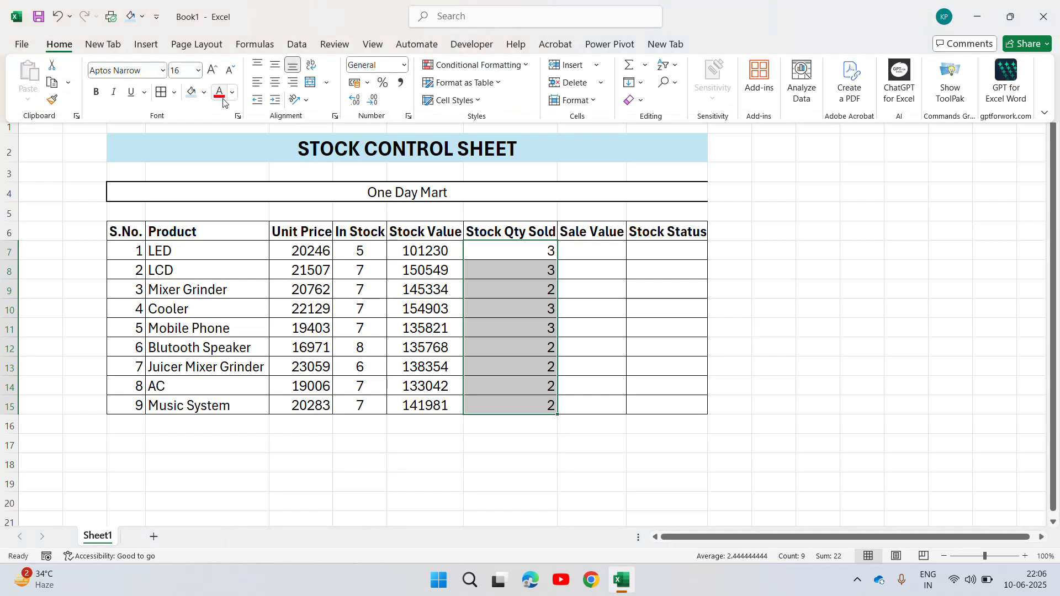
left_click(274, 83)
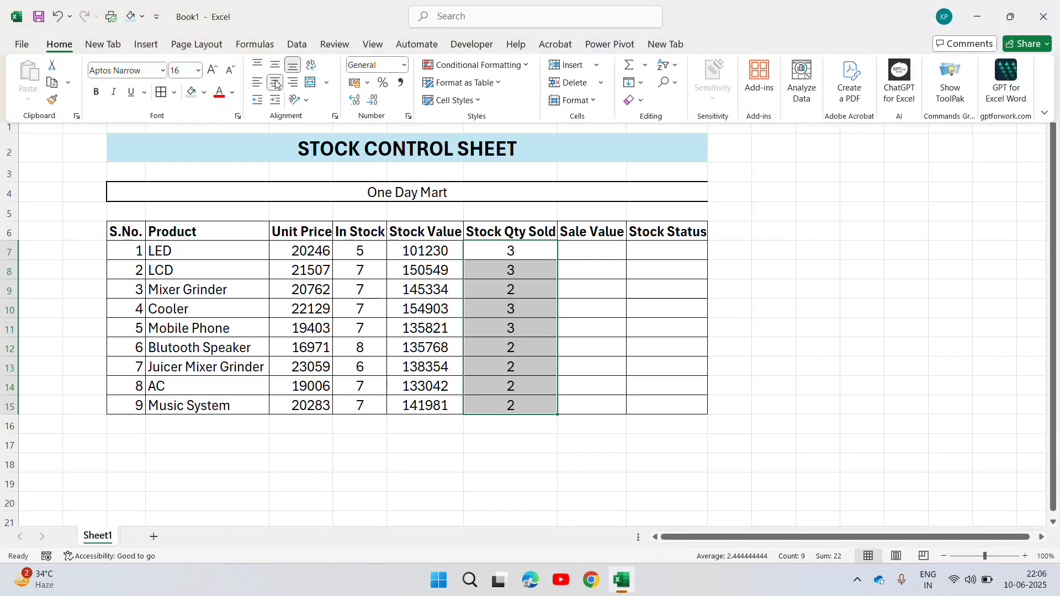
Calculate the sale value for LED in cell I7 with the formula =E7*H7.
left_click(590, 252)
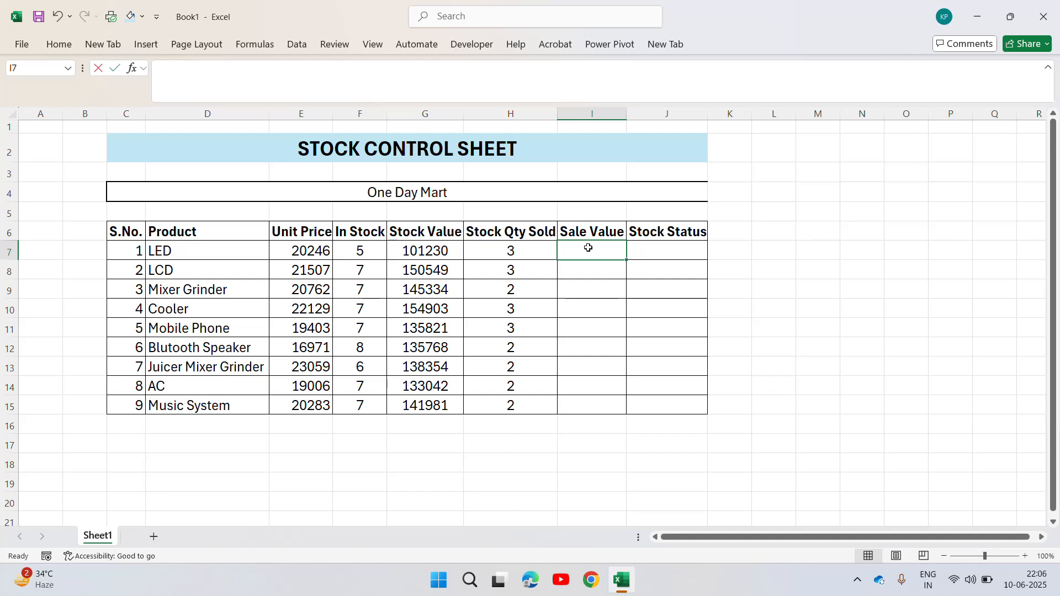
type("=")
key("Left")
key("Left")
key("Left")
key("Left")
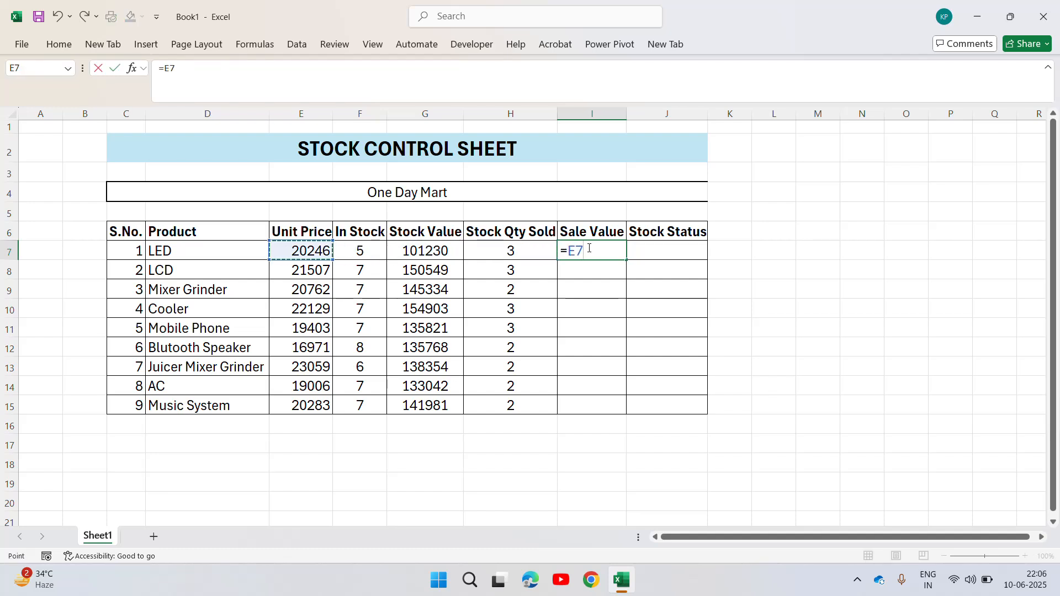
type("*")
key("Left")
key("Return")
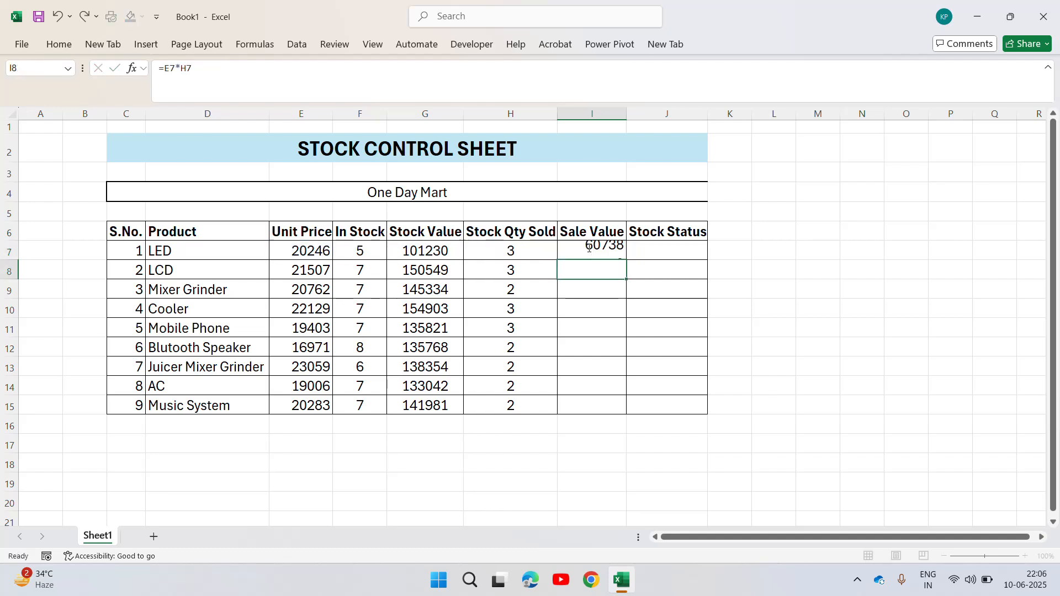
Copy the sale value formula from I7 to the whole range I7:I15.
key("Up")
key("ctrl+c")
key("Left")
key("ctrl+Down")
key("Right")
key("ctrl+shift+Up")
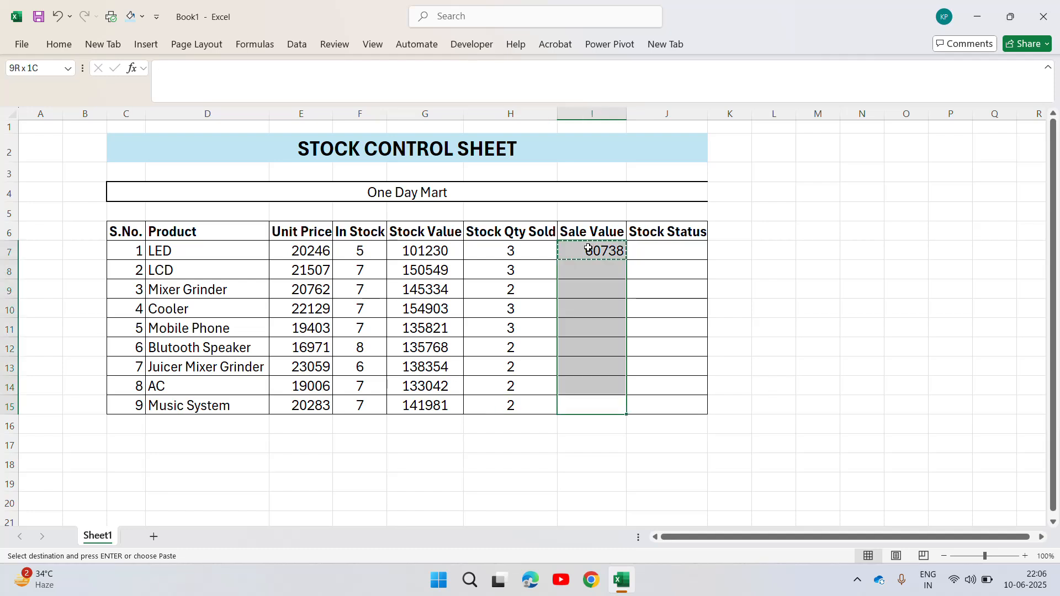
key("ctrl+v")
key("Escape")
Center the Sale Value results in I7:I15 horizontally.
key("Up")
key("Down")
key("ctrl+shift+Down")
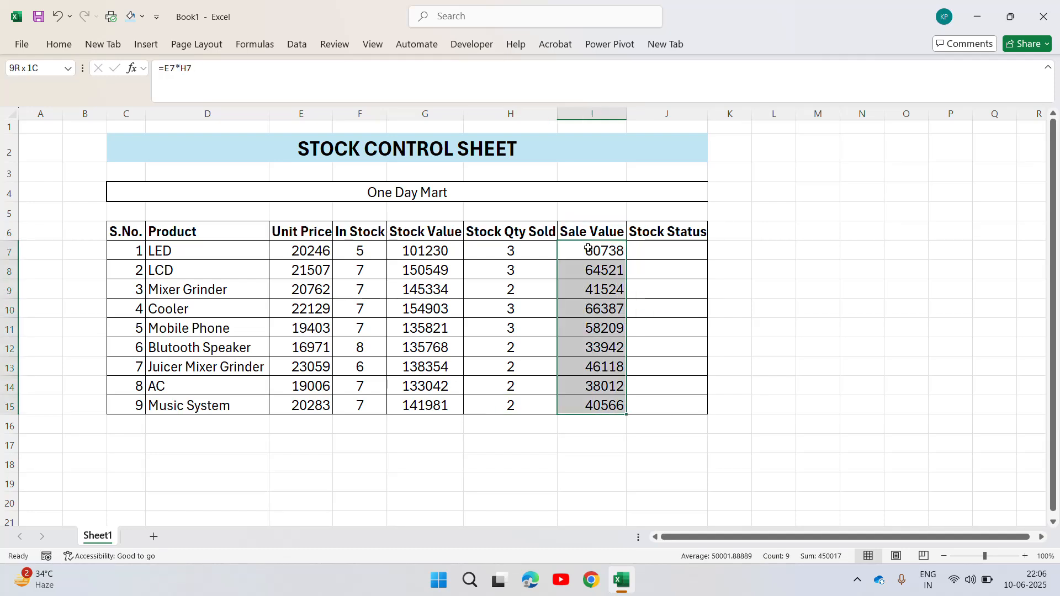
left_click(59, 44)
left_click(275, 82)
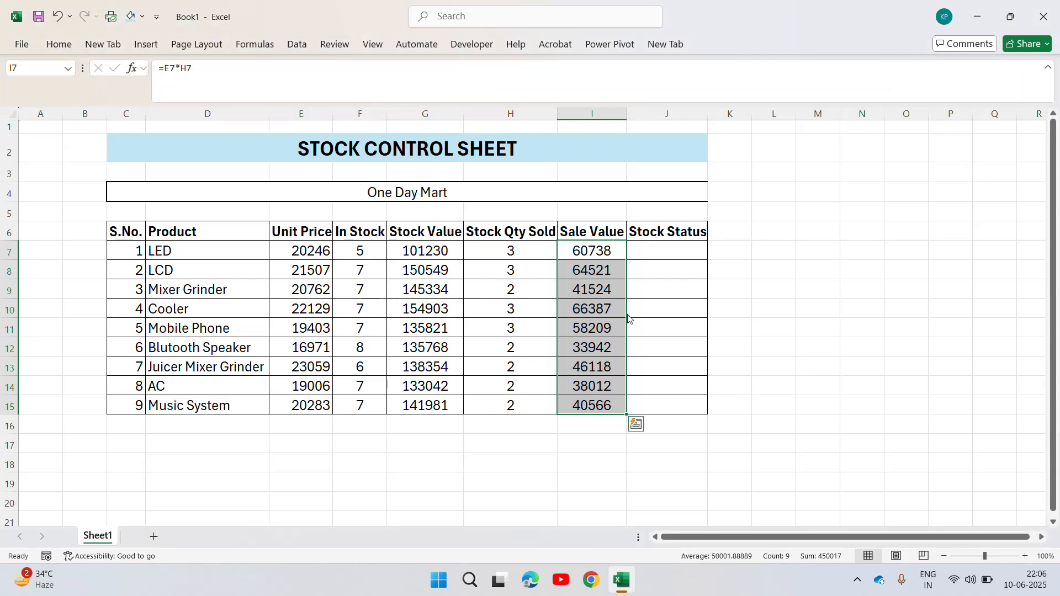
Examine the LED row across the headers, comparing unit price, stock and quantity sold with the stock value and sale value formulas.
left_click(589, 258)
key("Left")
key("Left")
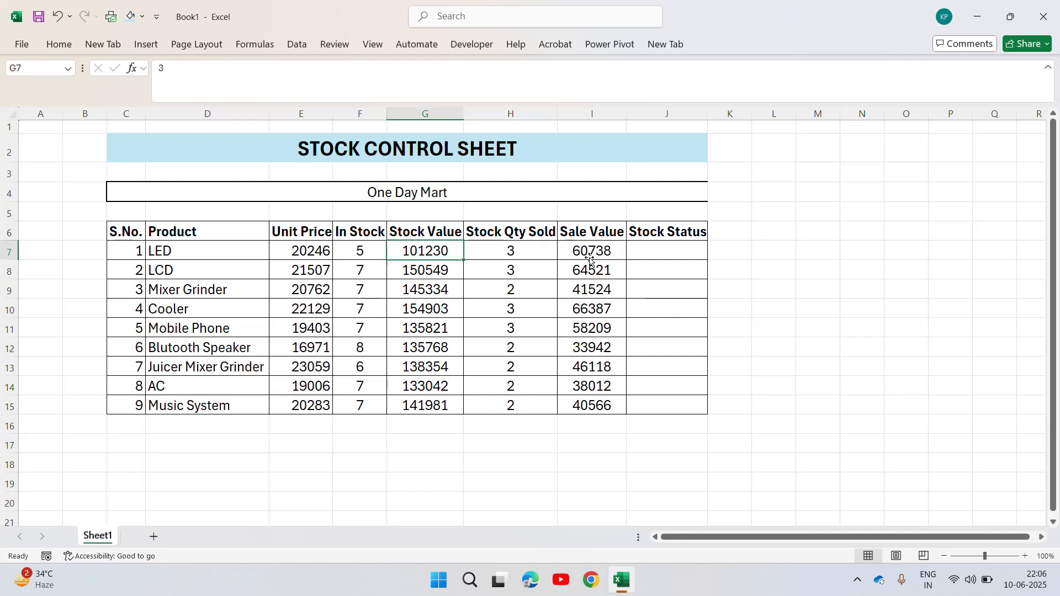
key("Left")
key("Left")
key("Left")
key("Left")
key("Up")
key("Right")
key("Right")
key("Right")
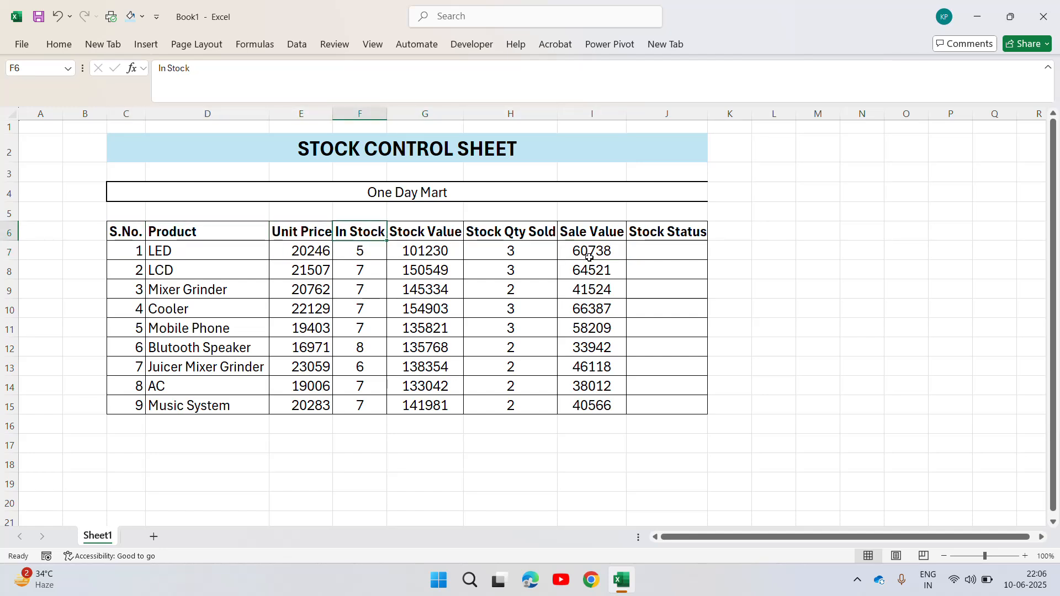
key("Right")
key("Down")
key("Left")
key("Left")
key("Left")
key("Up")
key("Down")
key("Right")
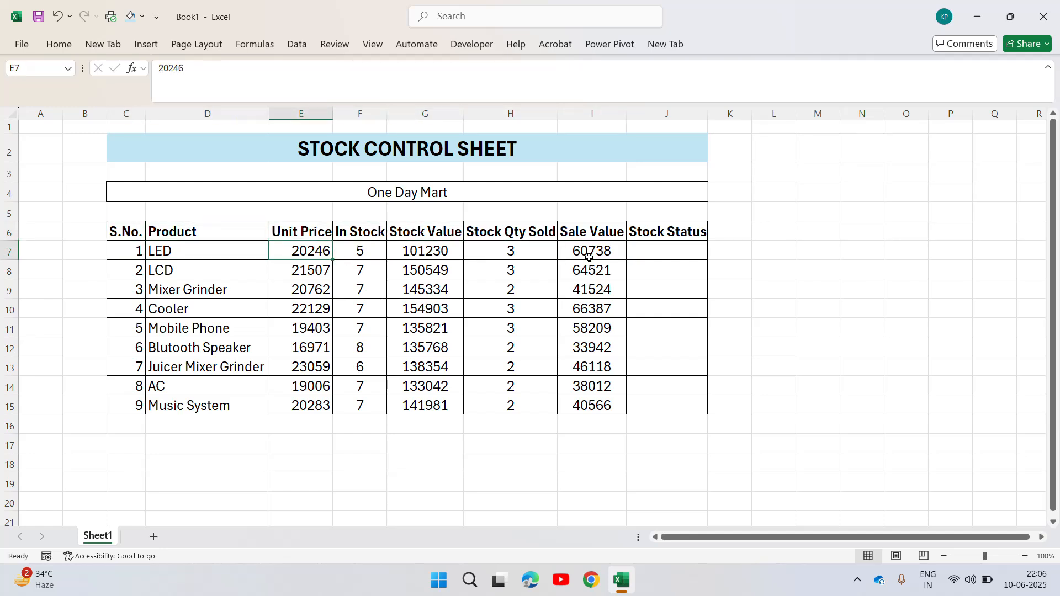
key("Right")
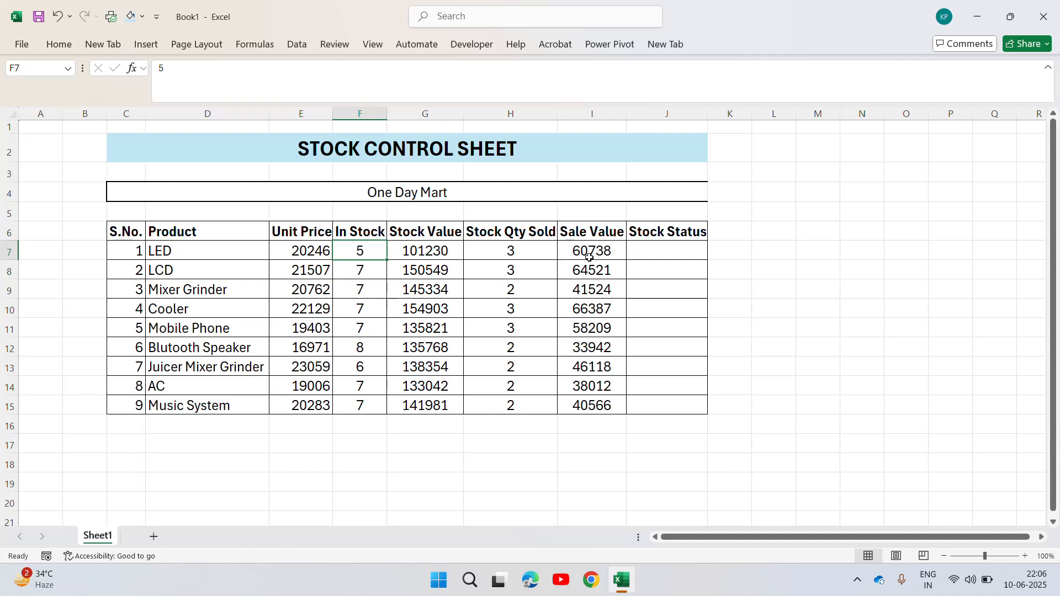
key("Left")
key("Right")
key("Right")
key("Left")
key("Left")
key("Right")
key("Right")
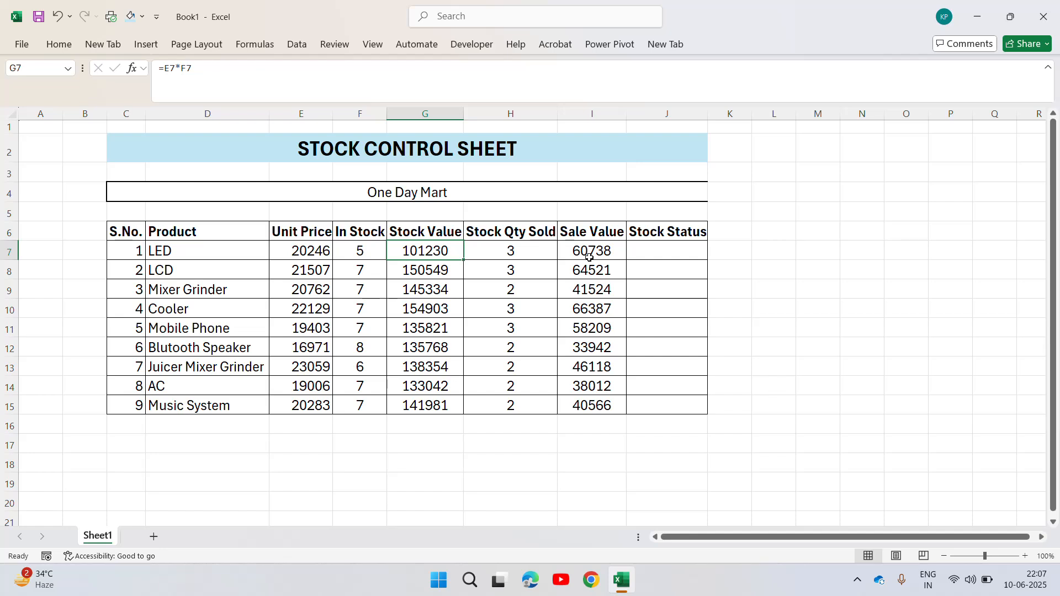
key("Right")
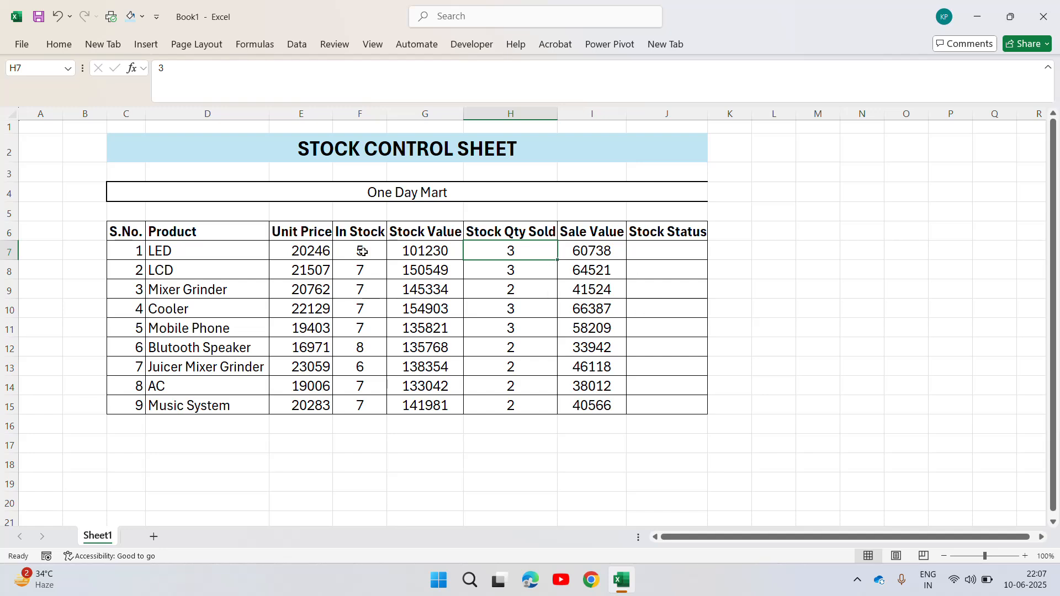
left_click(313, 248)
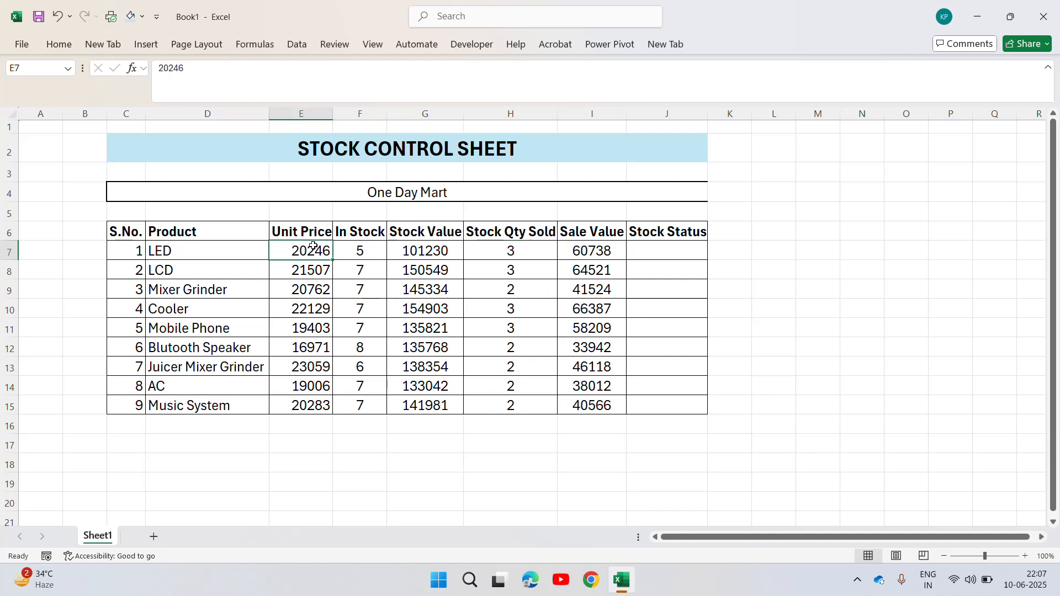
left_click(609, 244)
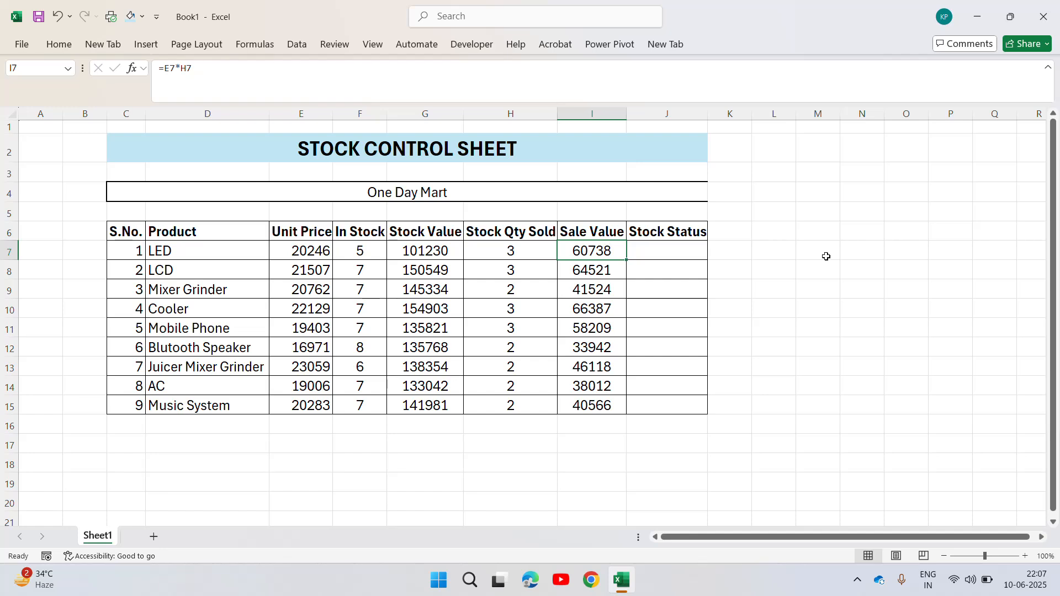
Insert an empty column between the Sale Value and Stock Status columns.
left_click(657, 115)
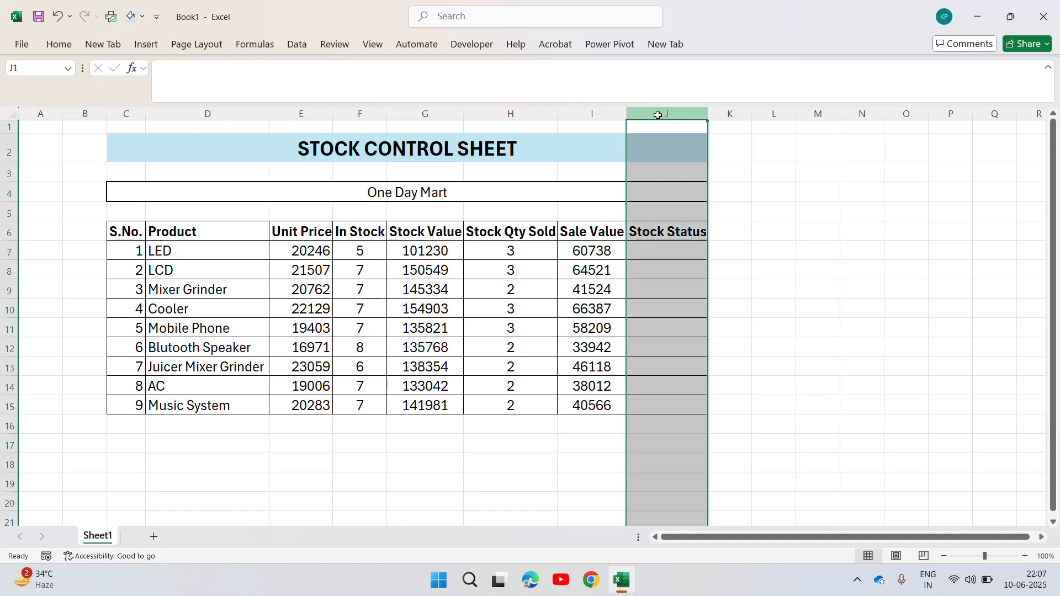
key("ctrl+shift+equal")
key("Down")
key("Down")
key("Down")
key("Down")
key("Down")
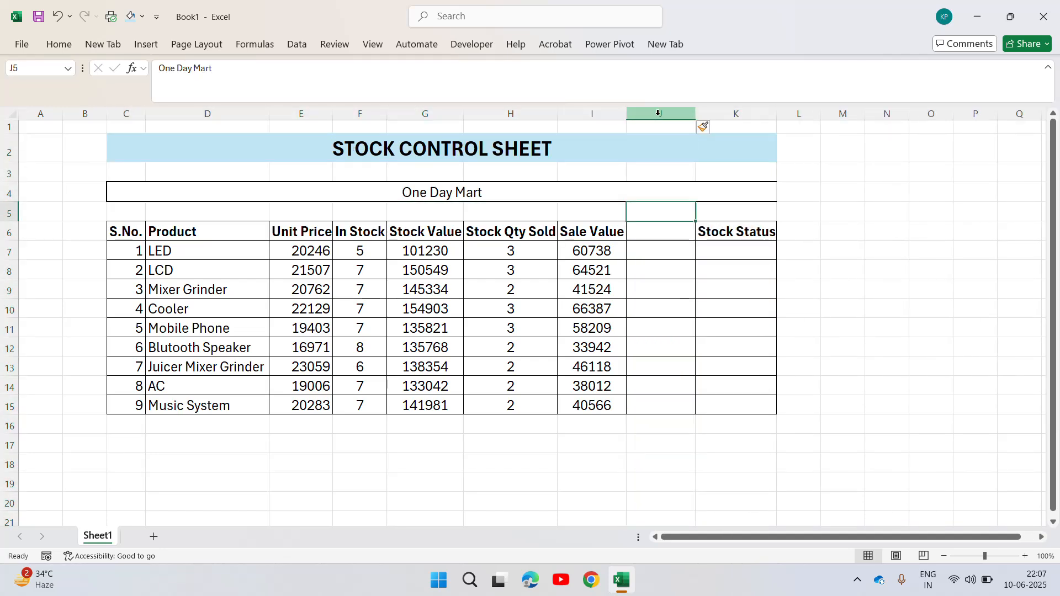
Add the header "Total Stock" in J6 and fit column J to its width.
key("F2")
type("Total")
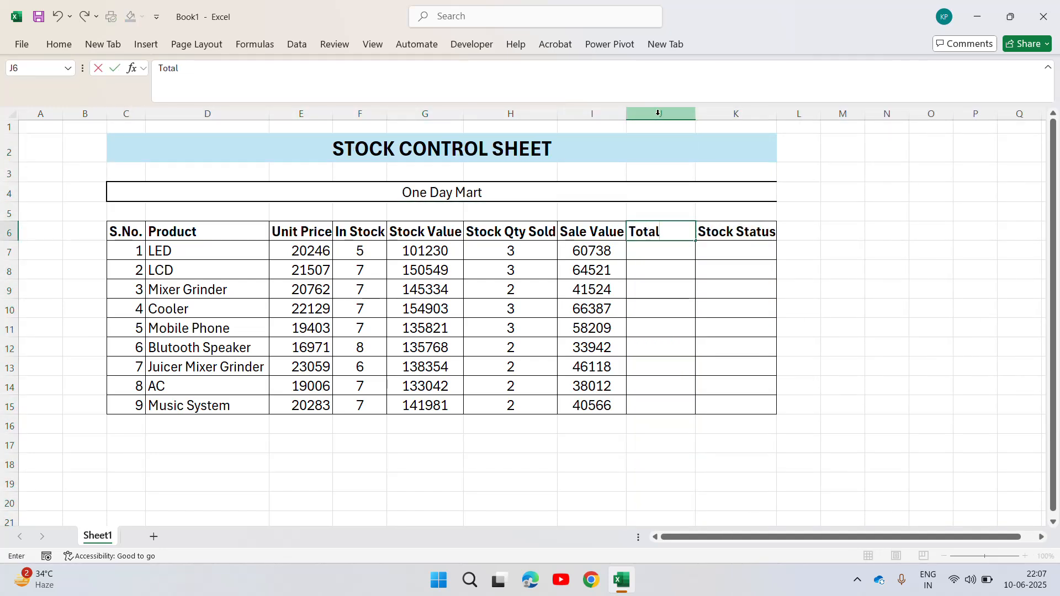
type(" Stock")
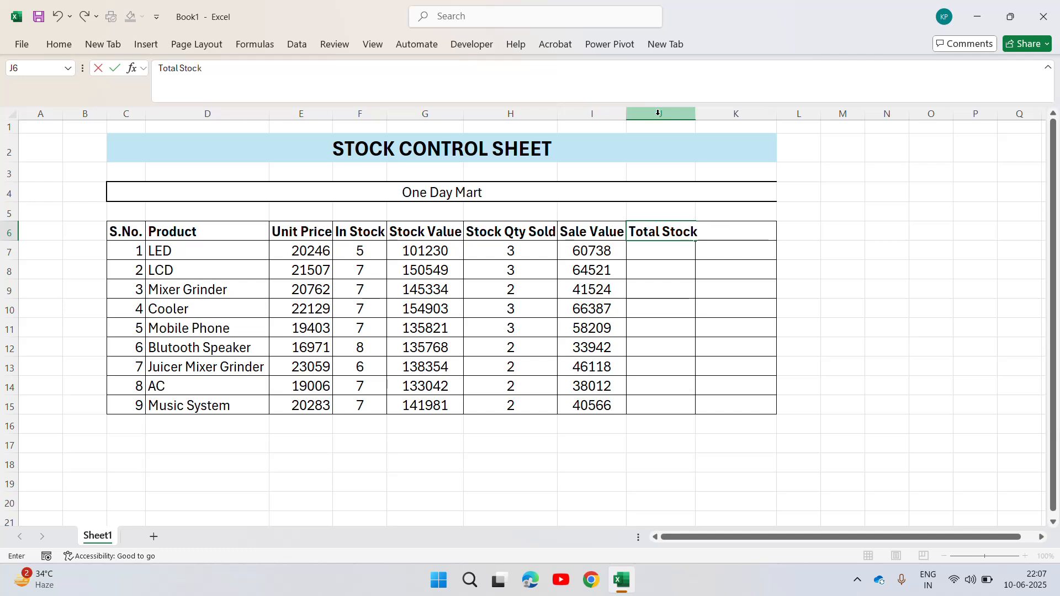
key("Return")
key("Up")
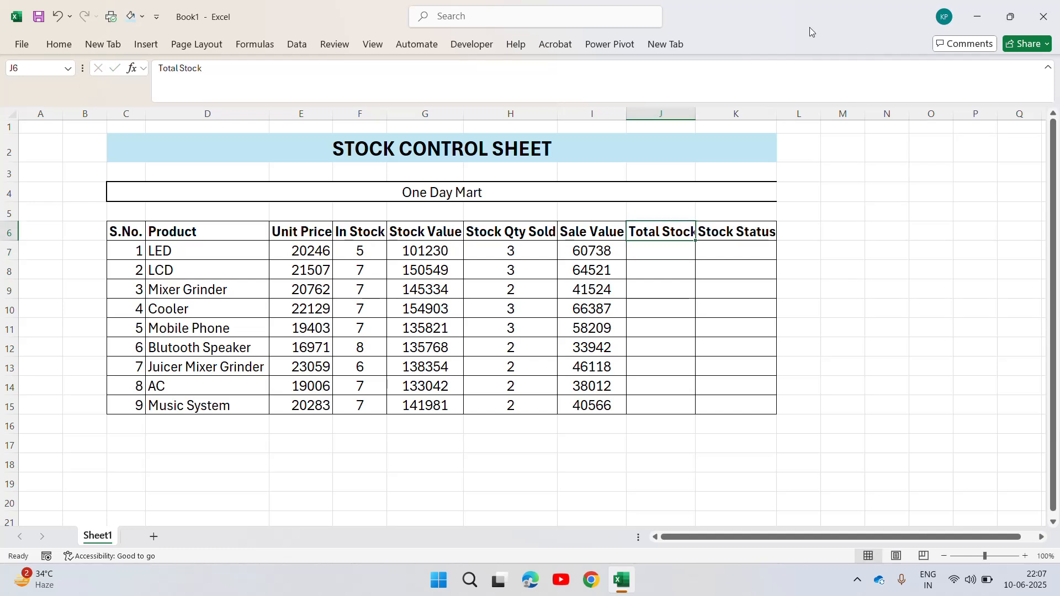
double_click(695, 108)
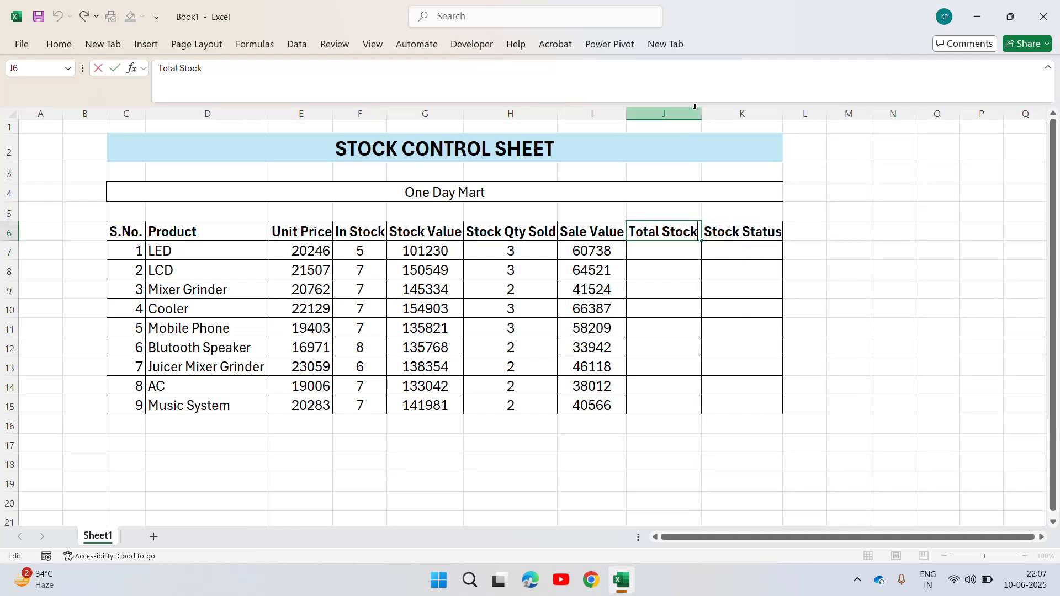
Extend the J6 header to "Total Stock (Qty)" and fit column J to the longer text.
type("(Qty")
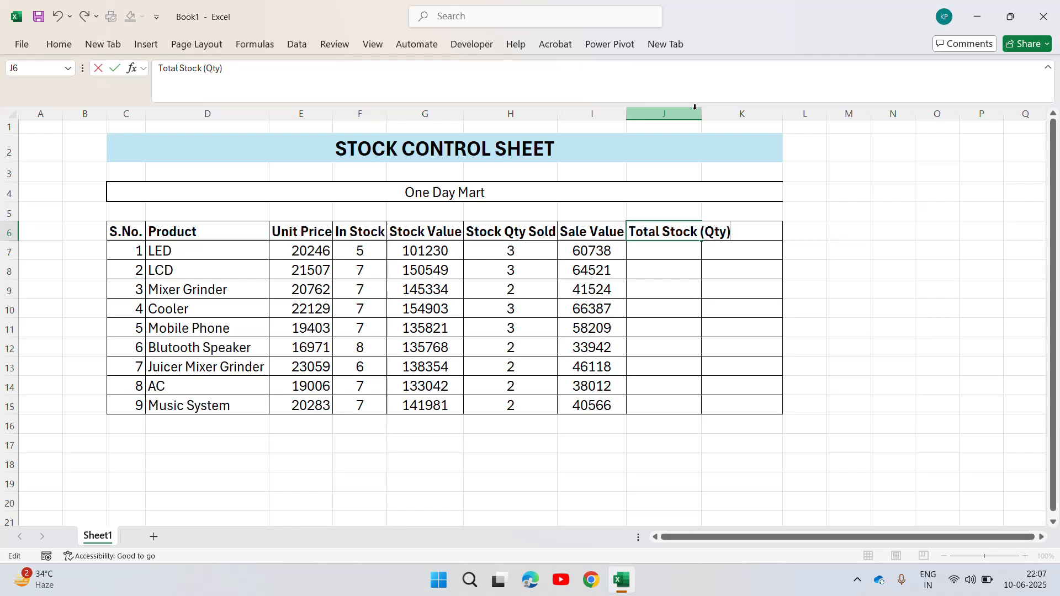
key("Return")
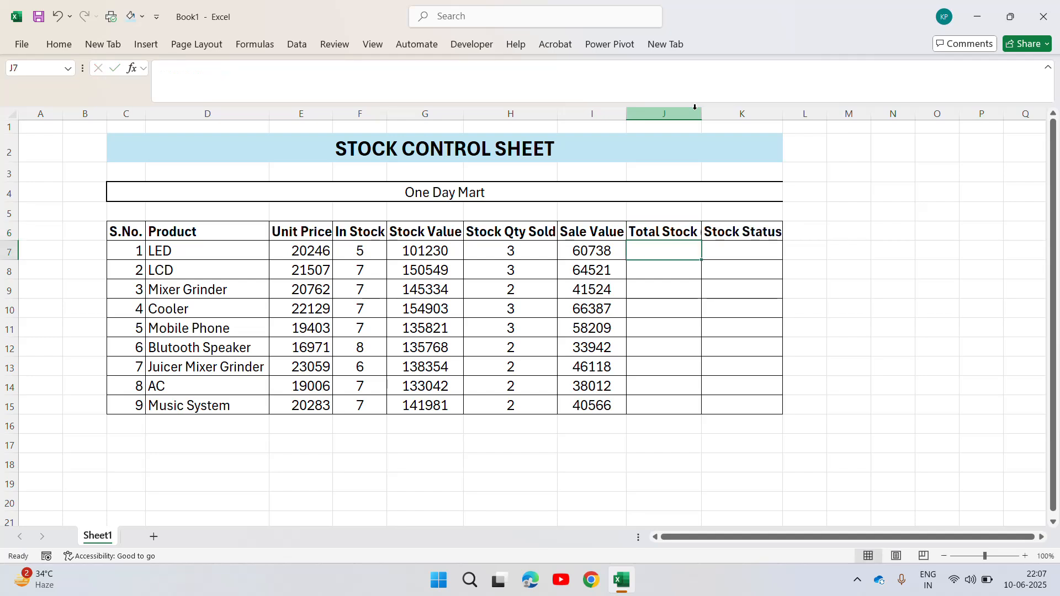
key("Up")
key("F2")
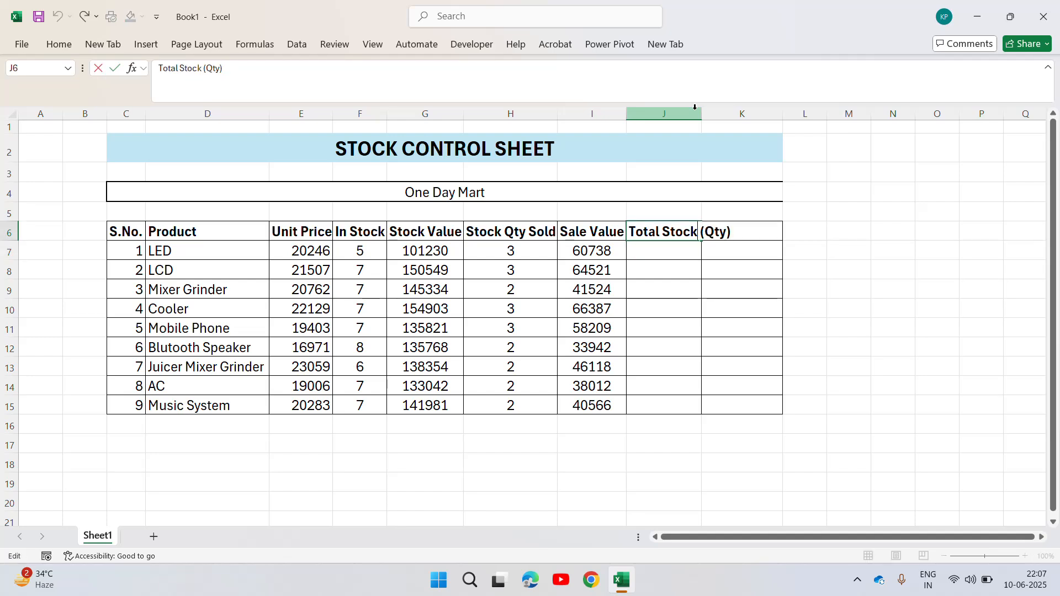
key("alt+h")
key("Escape")
key("Tab")
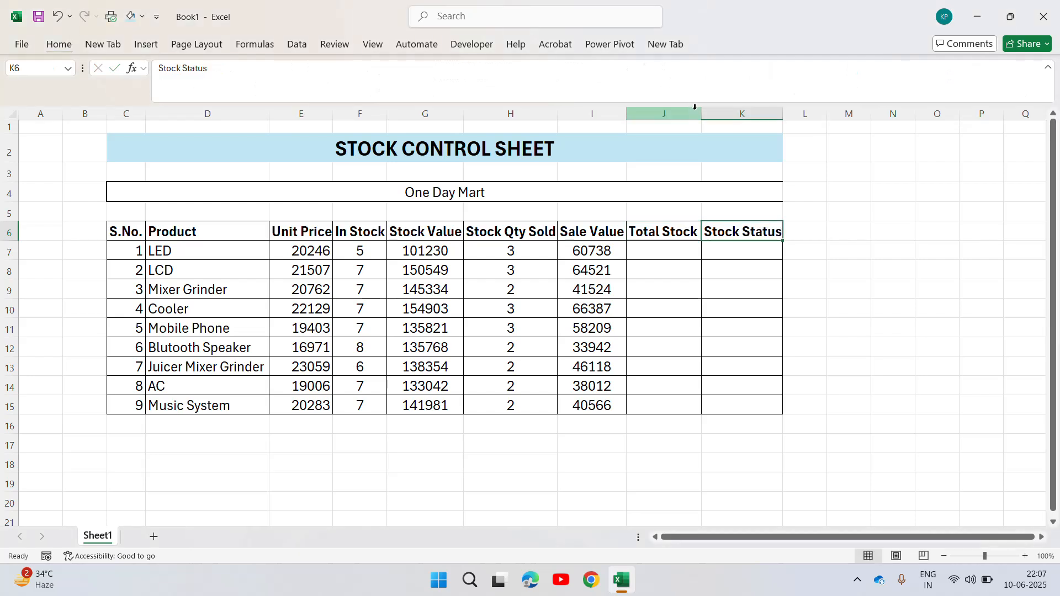
key("Left")
key("F2")
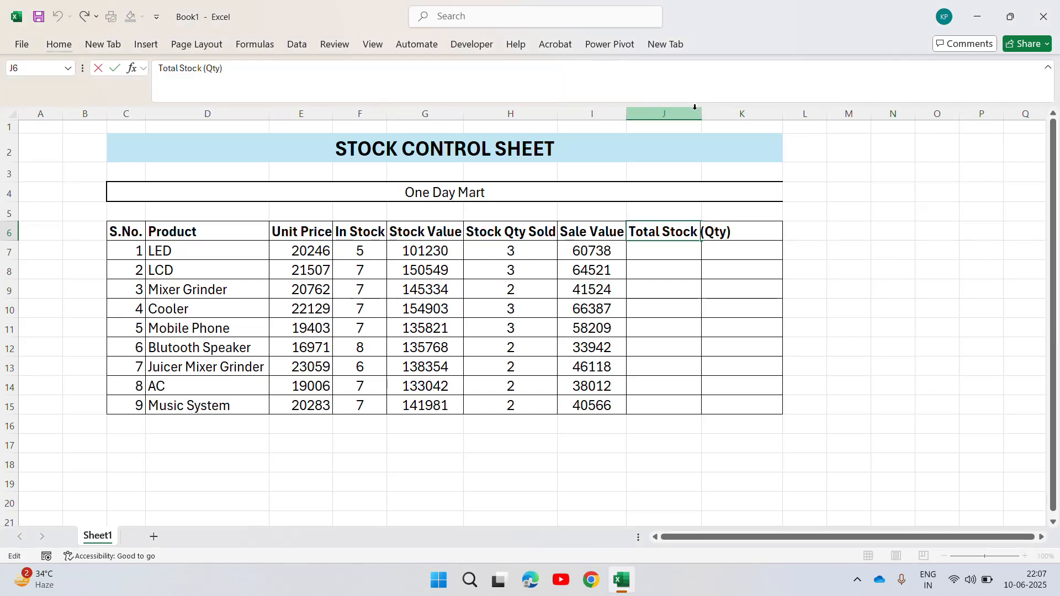
key("alt")
key("Escape")
key("Escape")
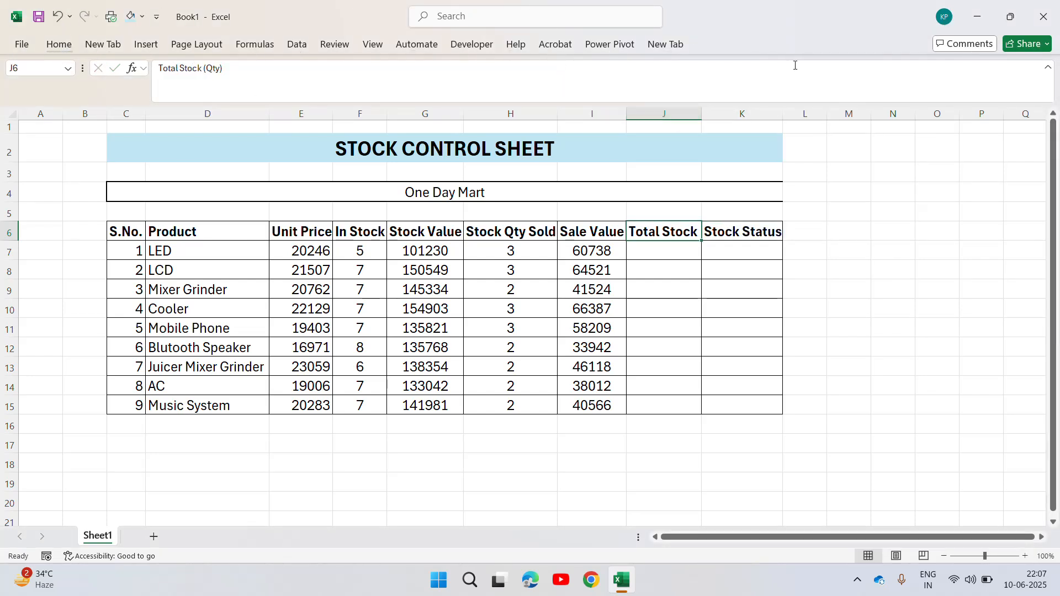
double_click(701, 114)
Calculate the LED's total stock quantity in J7 by subtracting quantity sold from in-stock quantity with =F7-H7.
left_click(706, 251)
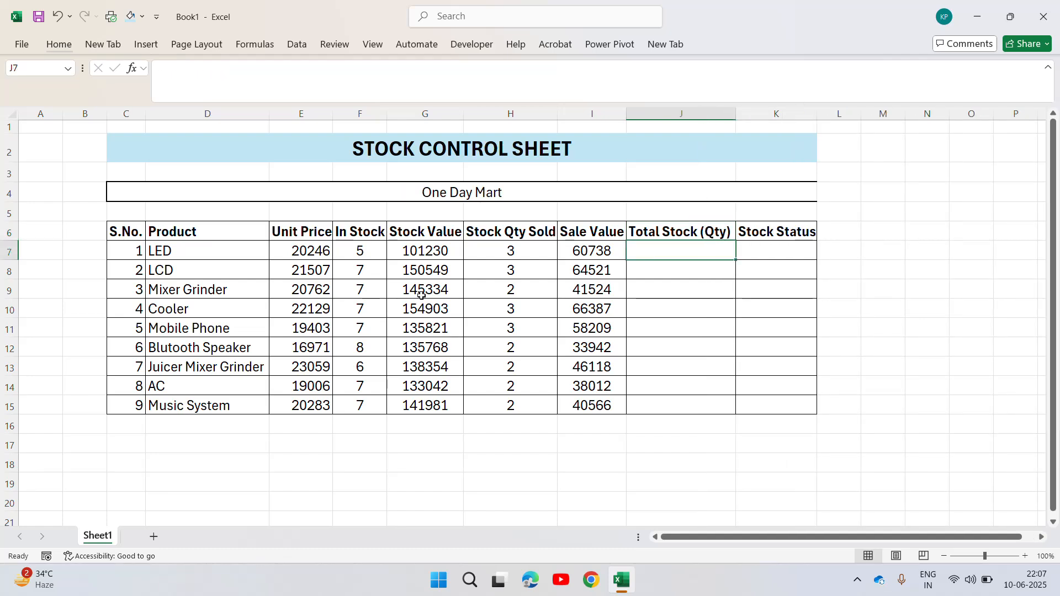
left_click(363, 250)
left_click(528, 258)
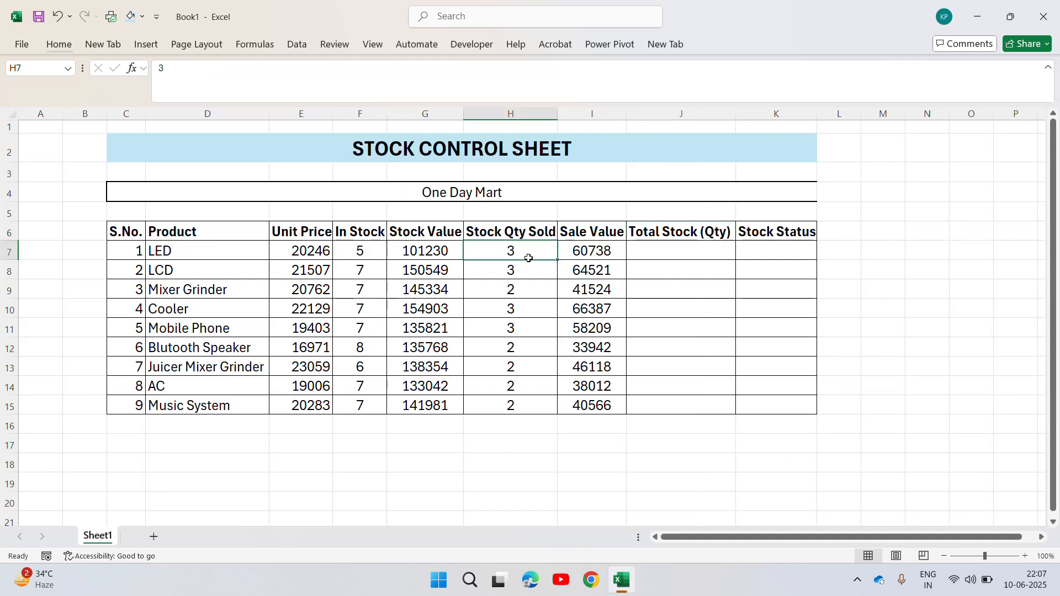
left_click(671, 251)
type("=")
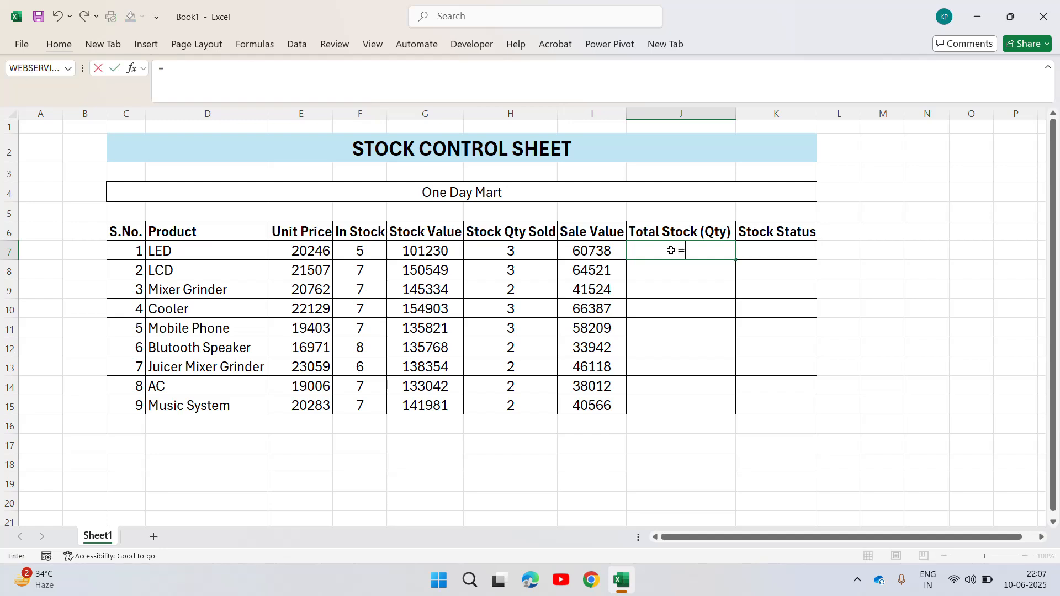
key("Left")
key("Left")
key("Left")
key("Left")
type("-")
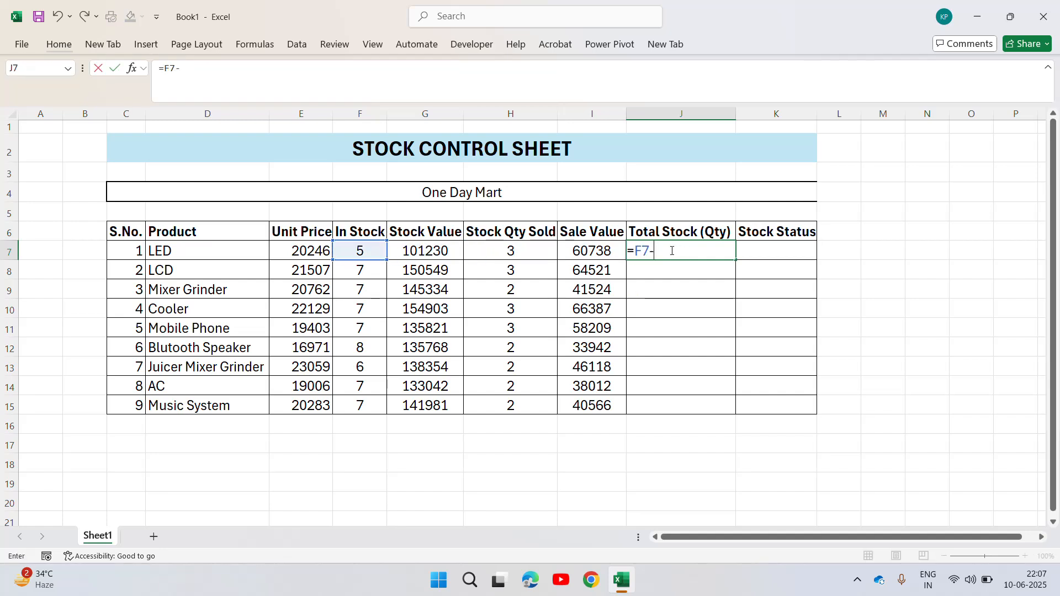
key("Left")
key("Left")
key("Return")
key("Up")
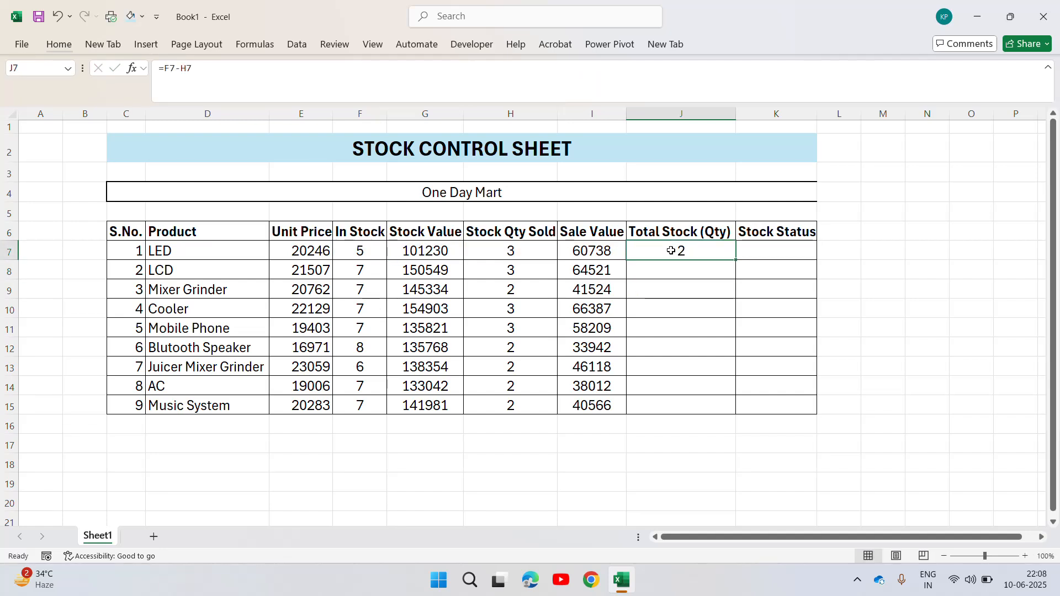
Copy the total stock formula from J7 to the whole range J7:J15.
key("ctrl+c")
key("shift+Down")
key("shift+Down")
key("shift+Down")
key("shift+Down")
key("shift+Down")
key("shift+Down")
key("shift+Down")
key("shift+Down")
key("ctrl+v")
key("Escape")
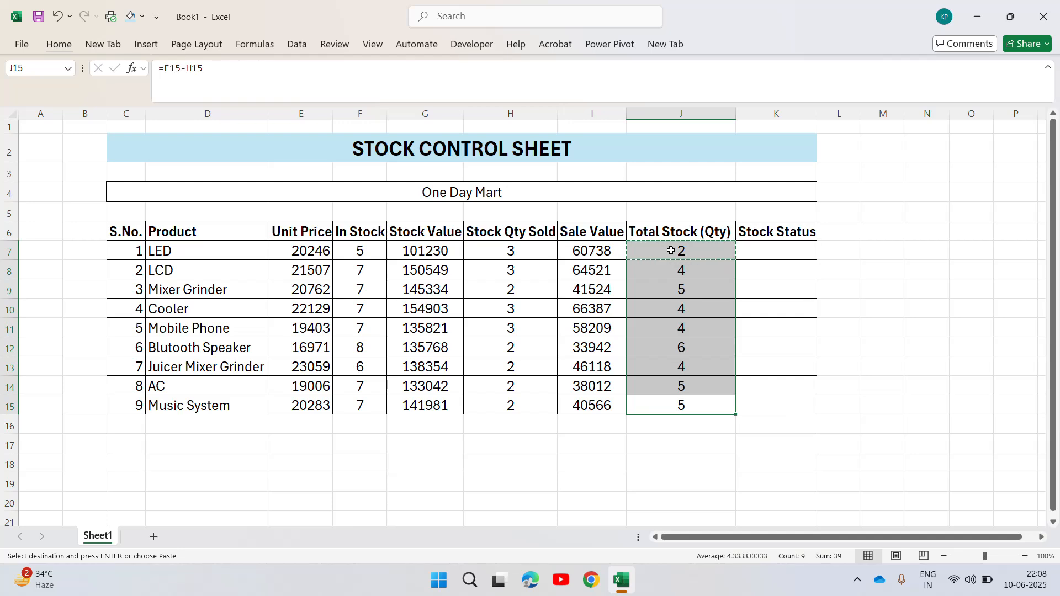
Begin an IF formula in the LED's Stock Status cell K7 with the condition J7<6.
key("ctrl+Up")
key("Down")
key("Right")
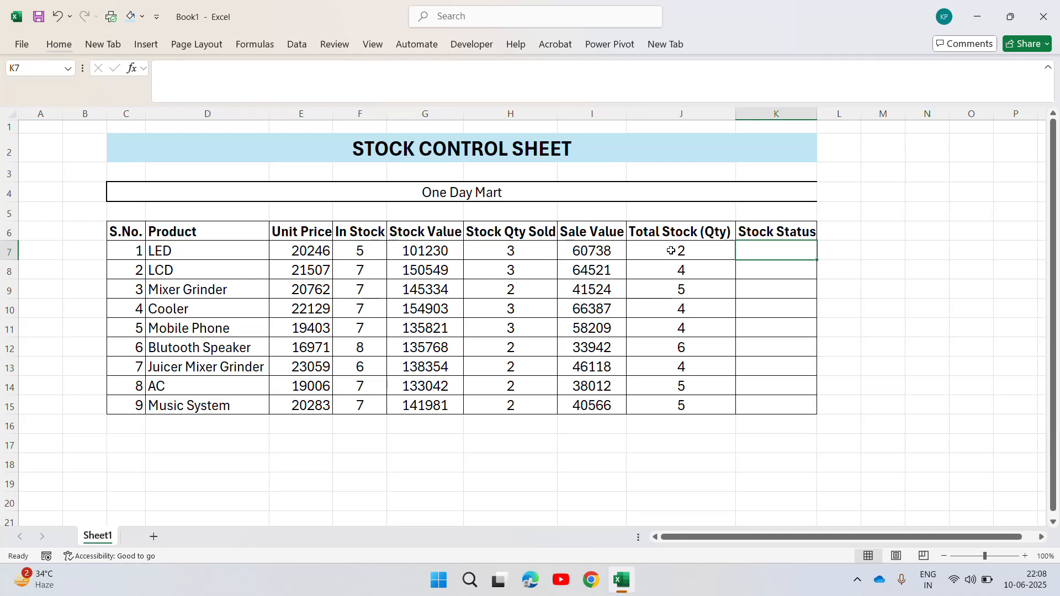
type("=if")
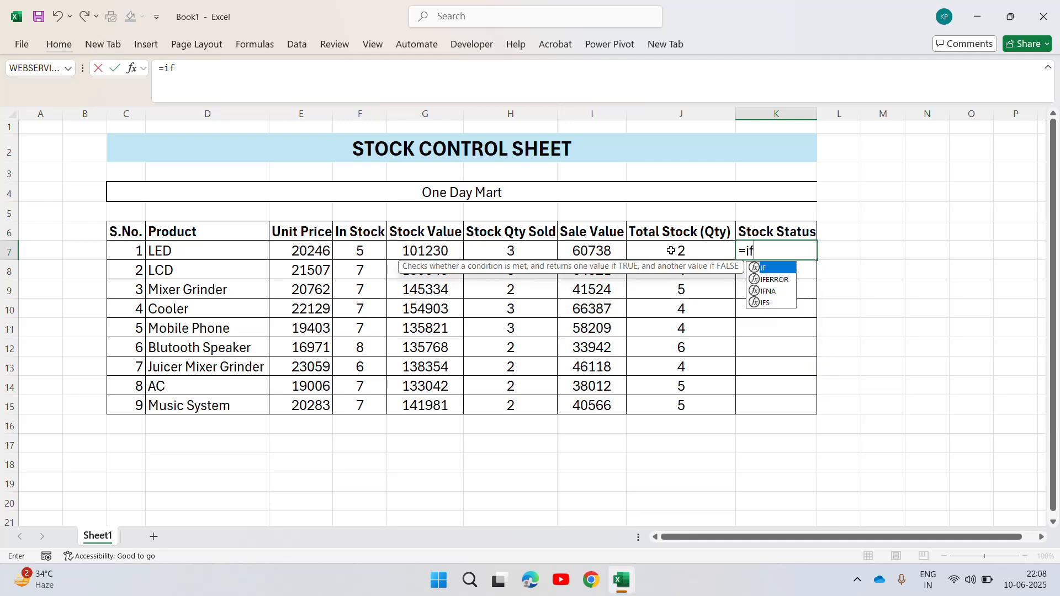
key("Tab")
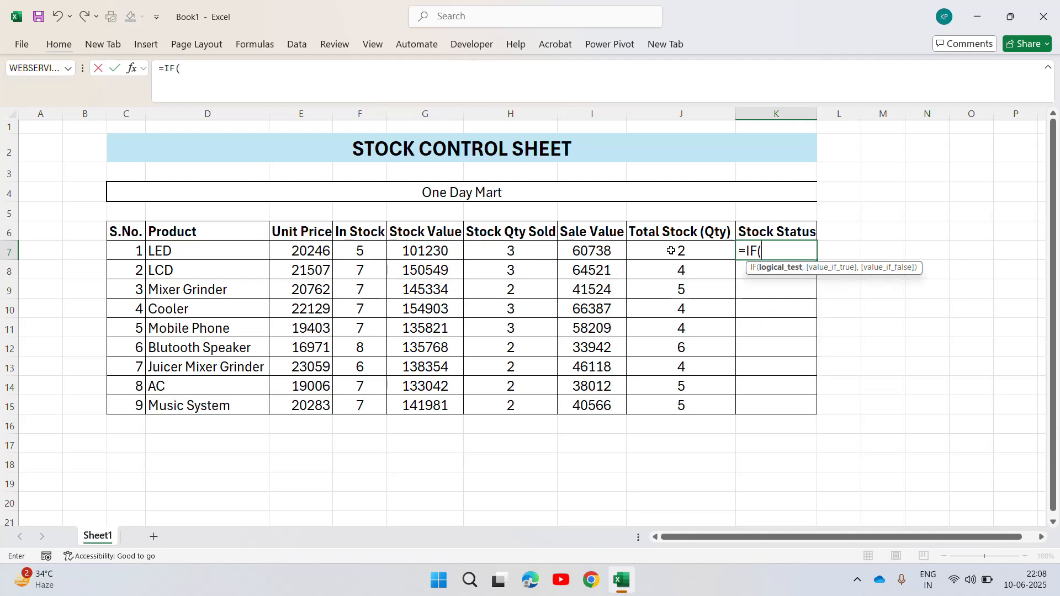
left_click(671, 251)
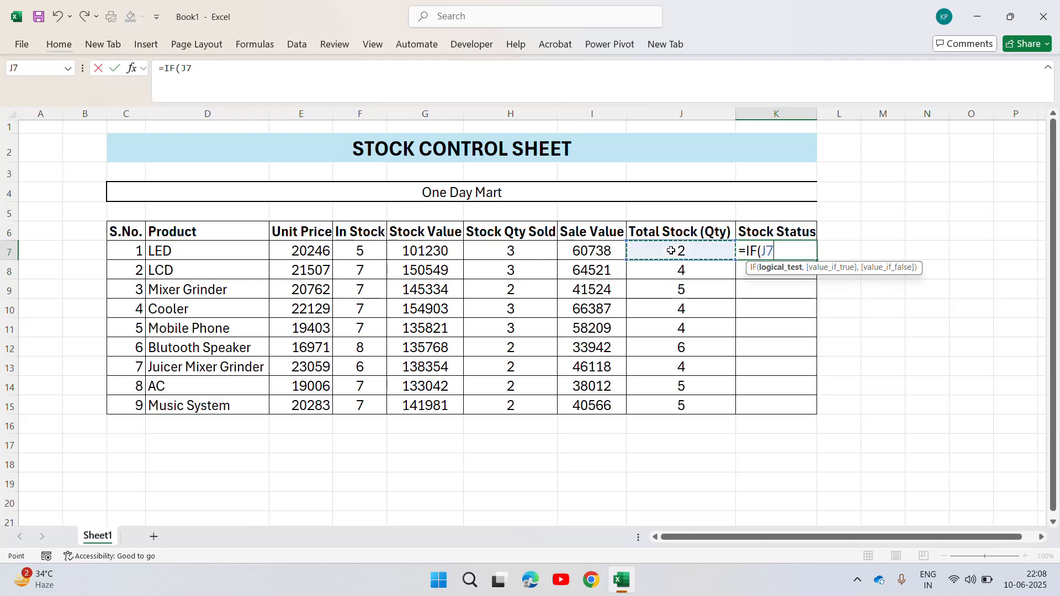
type("<")
type("6,")
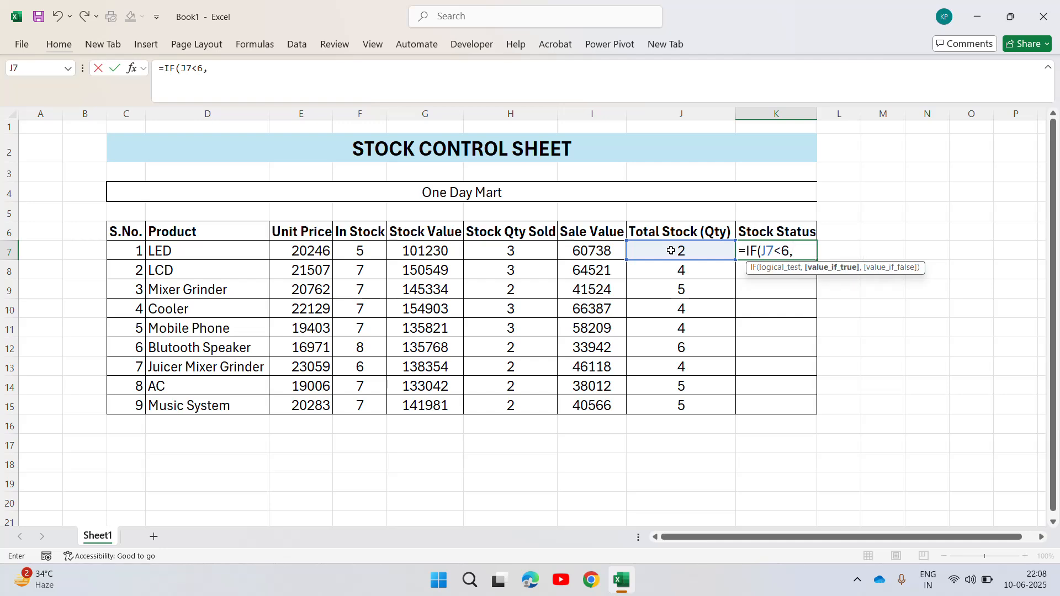
type("\"Order Stock")
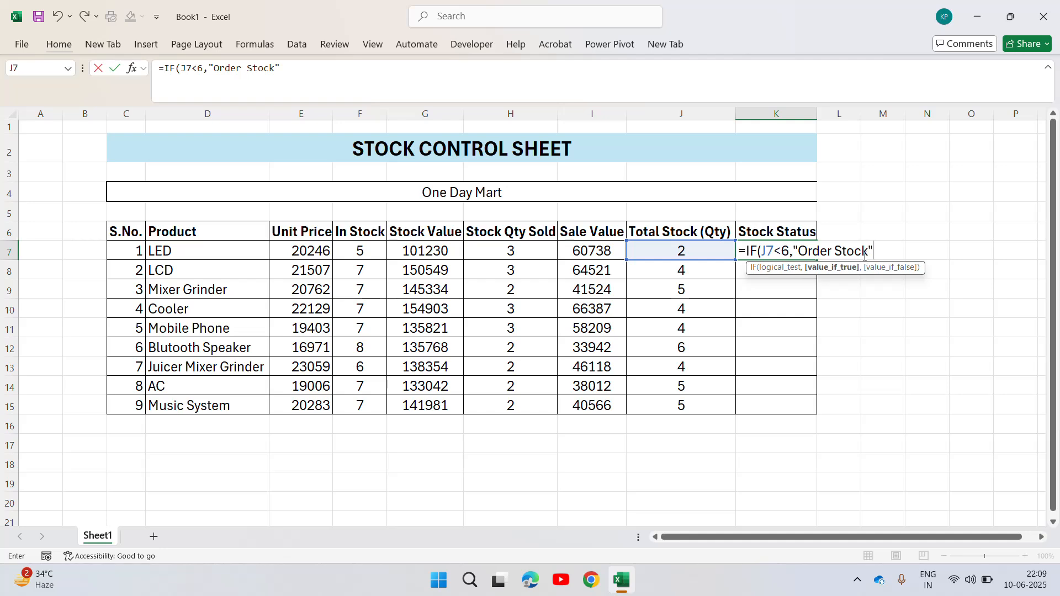
Complete the K7 IF formula with "Order Stock" when true and "No Order" when false.
type(",")
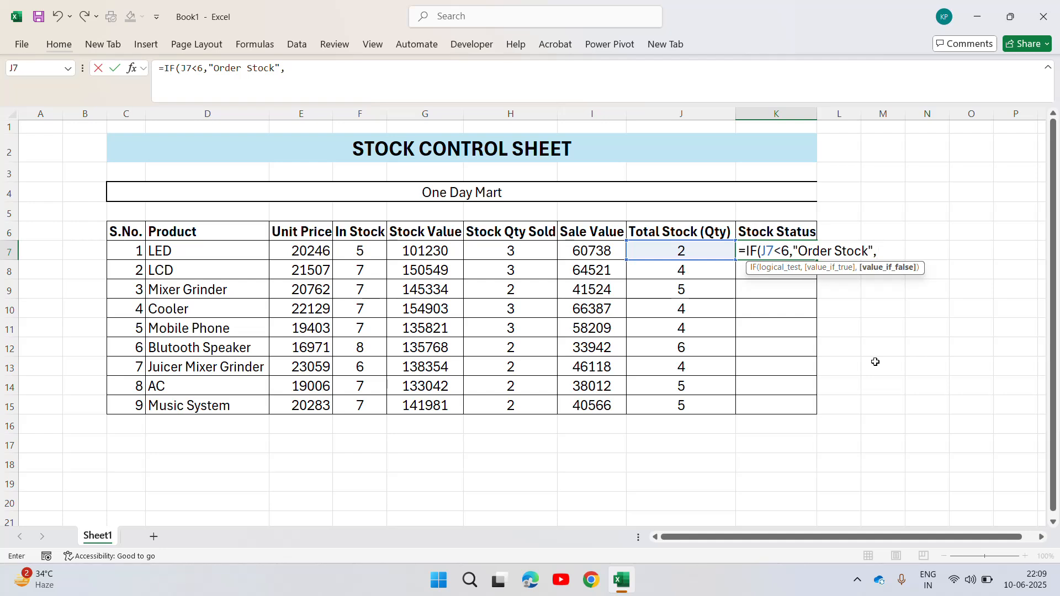
type("\"No Order\"")
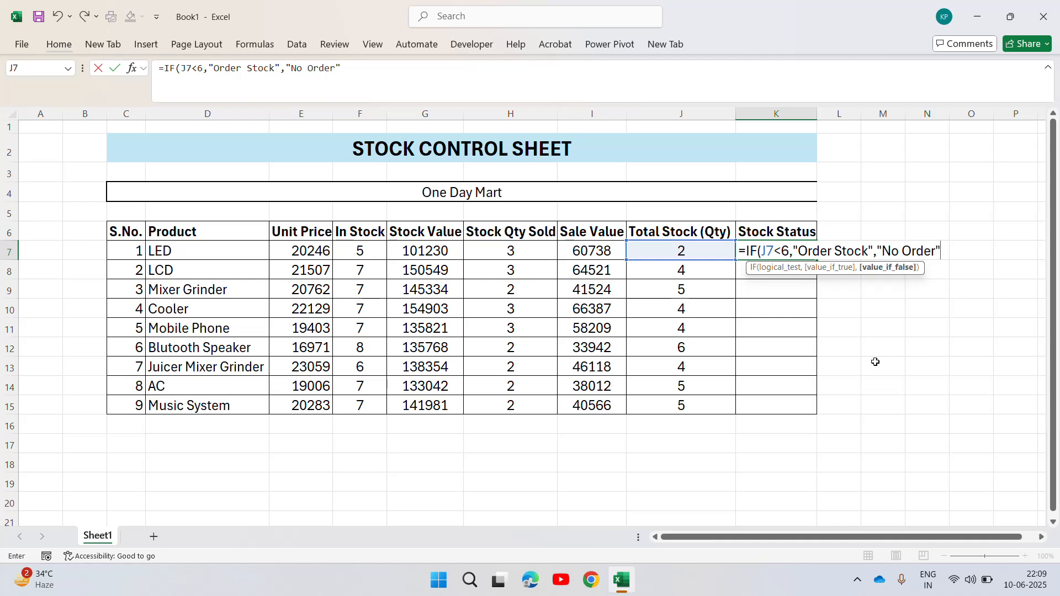
type(")")
key("Return")
Copy the stock status formula from K7 to the whole range K7:K15.
key("Up")
key("ctrl+c")
key("Left")
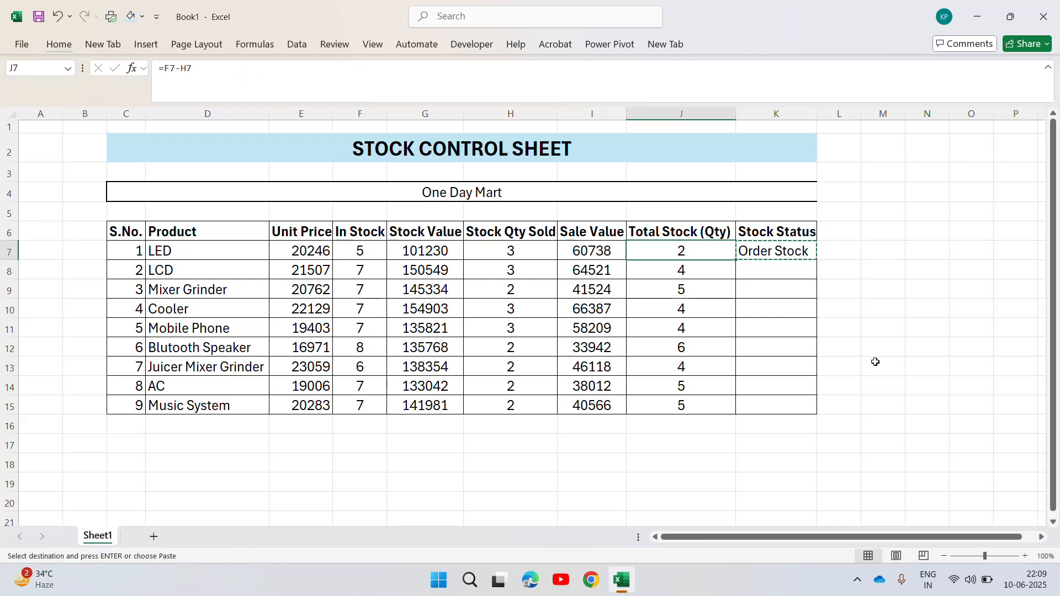
key("ctrl+Down")
key("Right")
key("ctrl+shift+Up")
key("ctrl+v")
key("Escape")
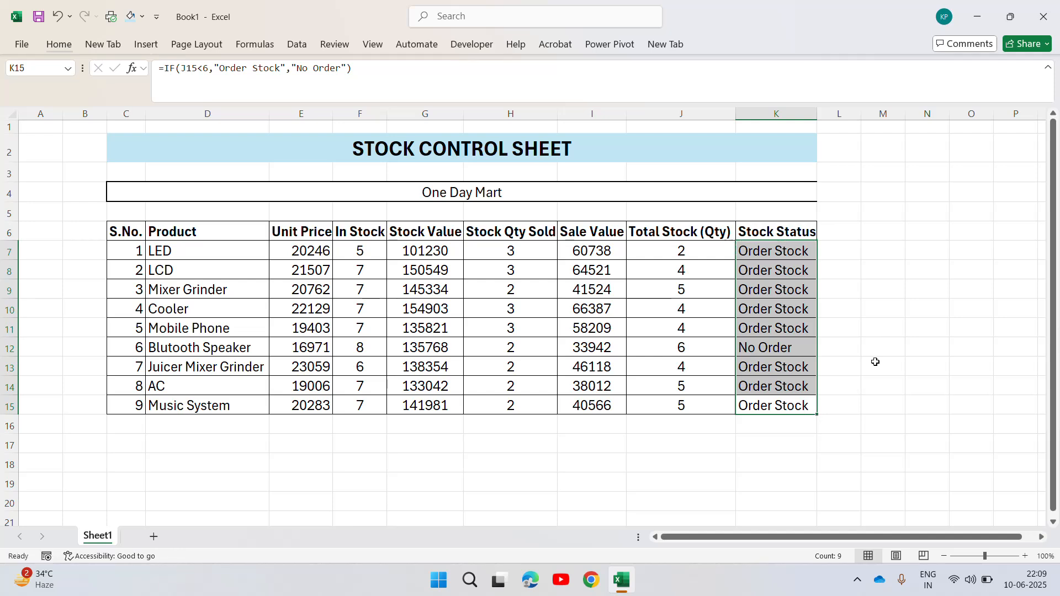
Examine the Stock Status results and formulas in K7:K15 against the total stock quantities, including the Blutooth Speaker row.
key("ctrl+Up")
key("Down")
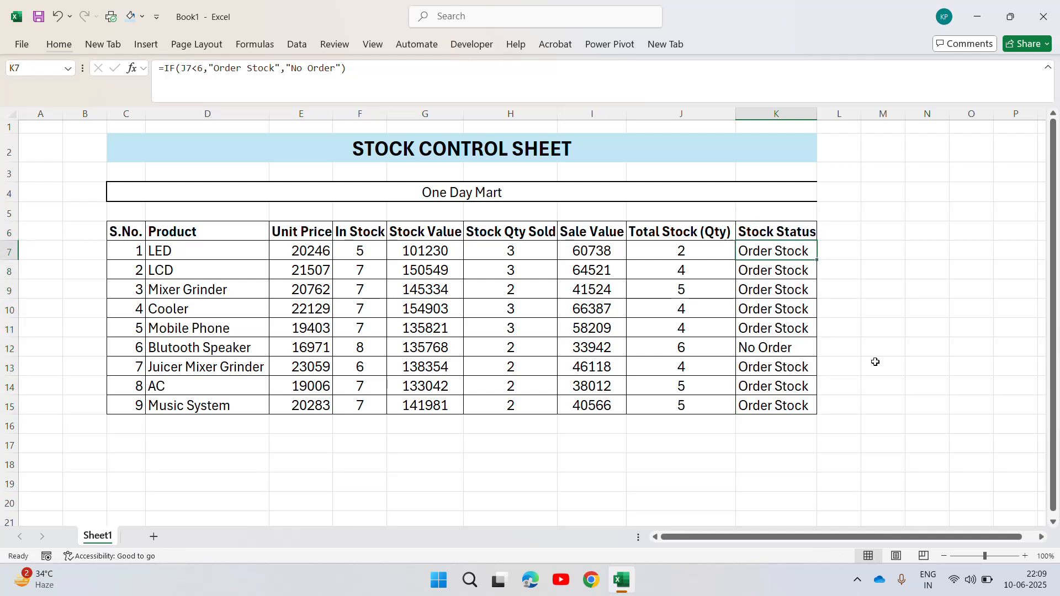
key("ctrl+shift+Down")
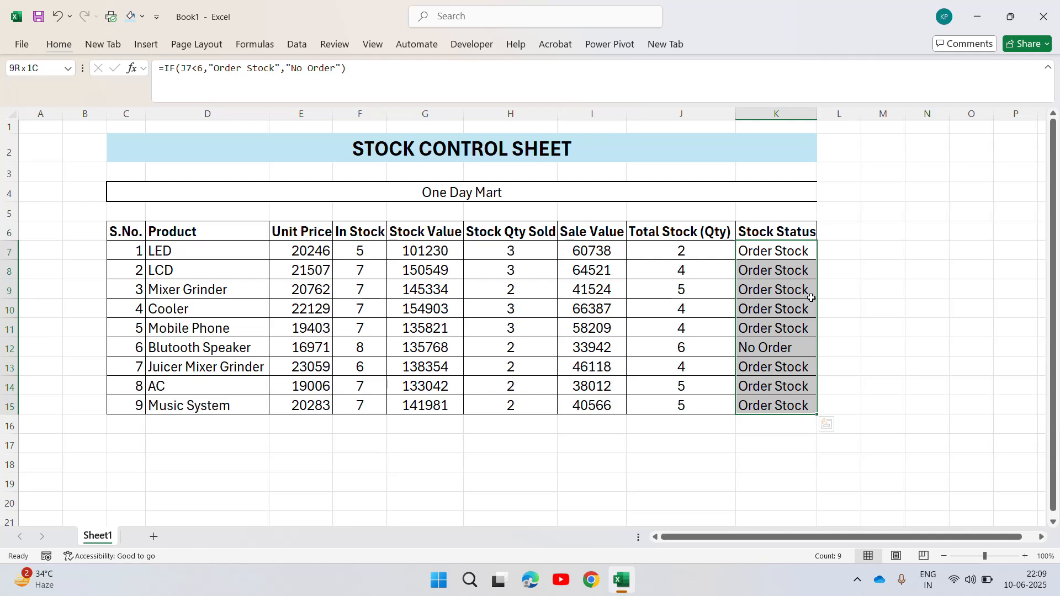
left_click(777, 257)
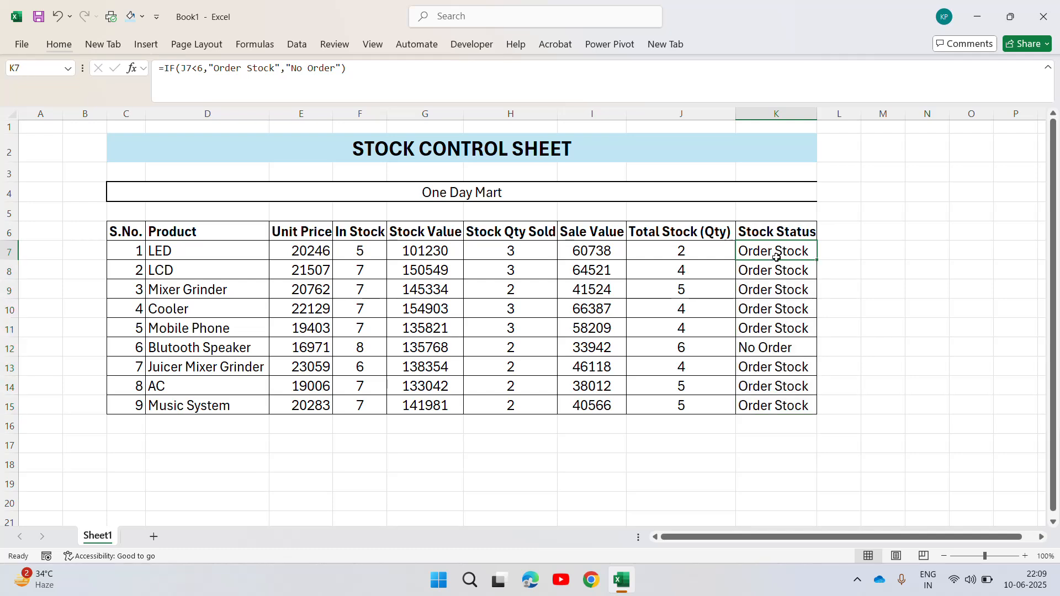
key("Down")
key("Down")
key("Down")
key("Down")
key("Down")
key("Left")
key("Right")
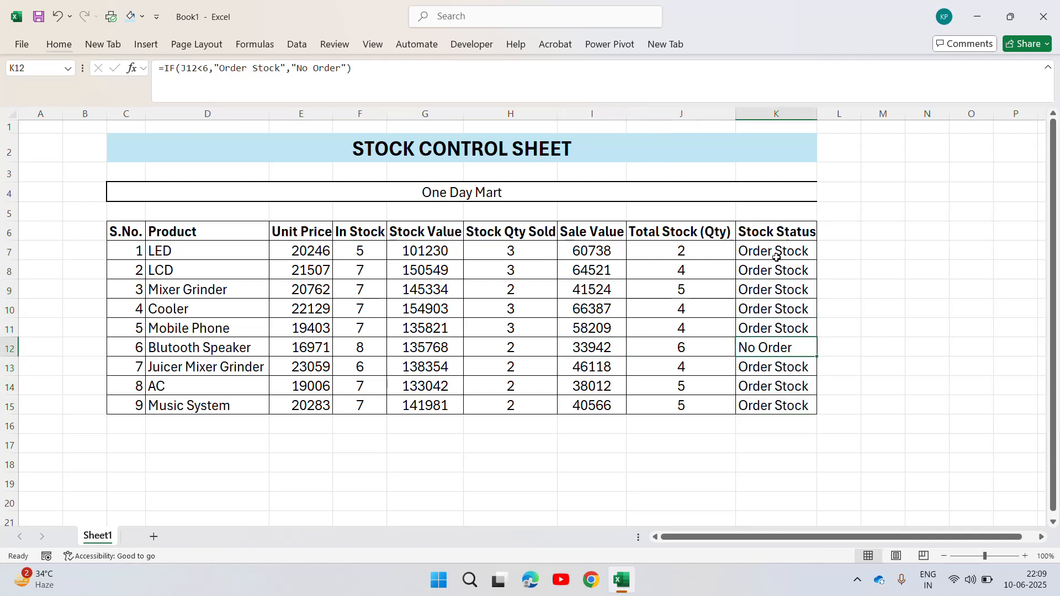
key("Left")
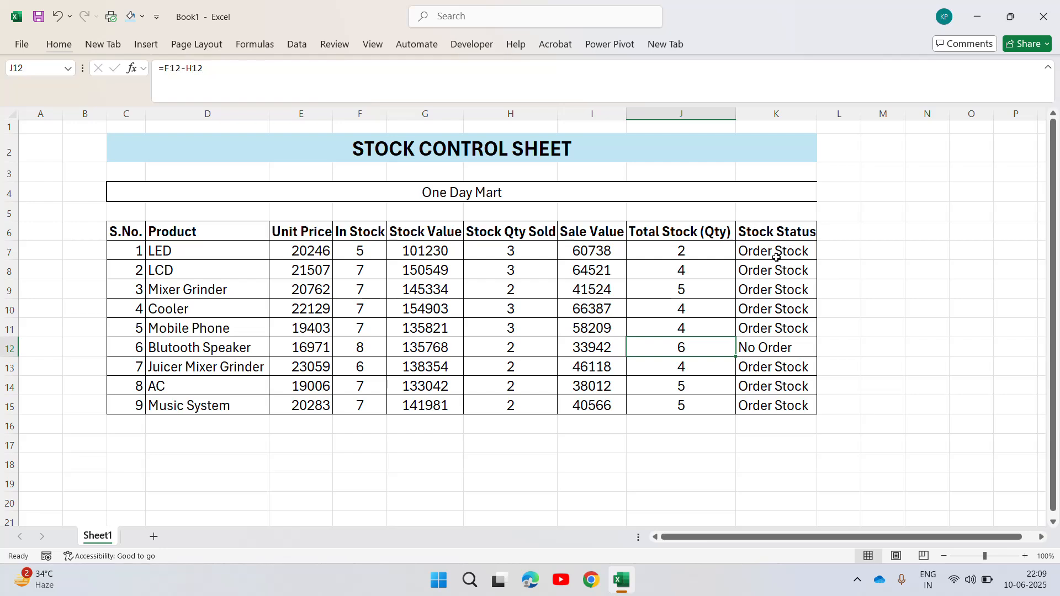
key("Right")
key("Up")
key("Up")
key("Up")
key("Up")
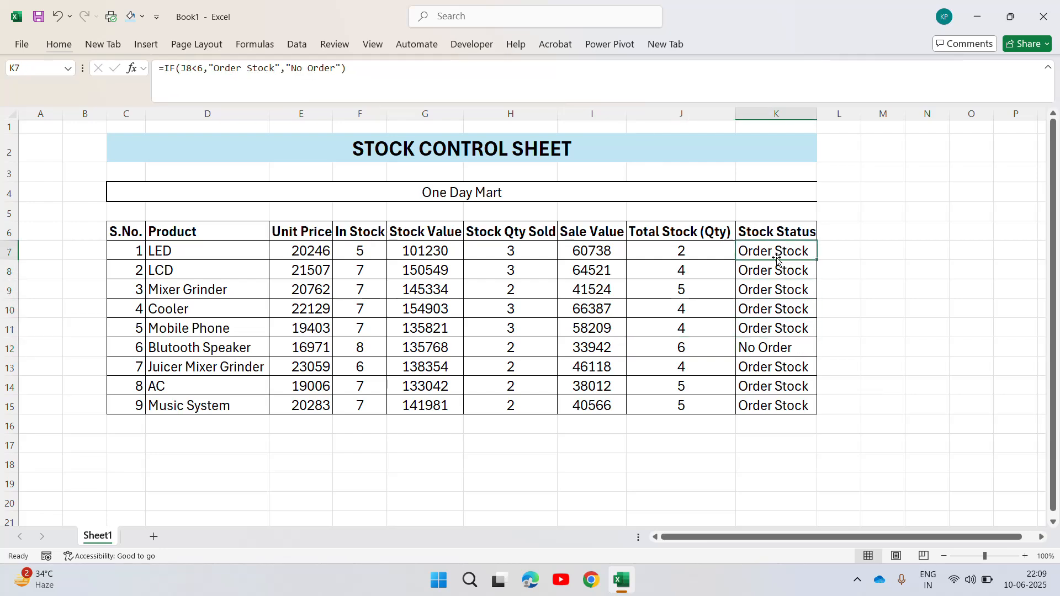
key("Down")
key("Up")
key("Left")
key("Left")
key("Right")
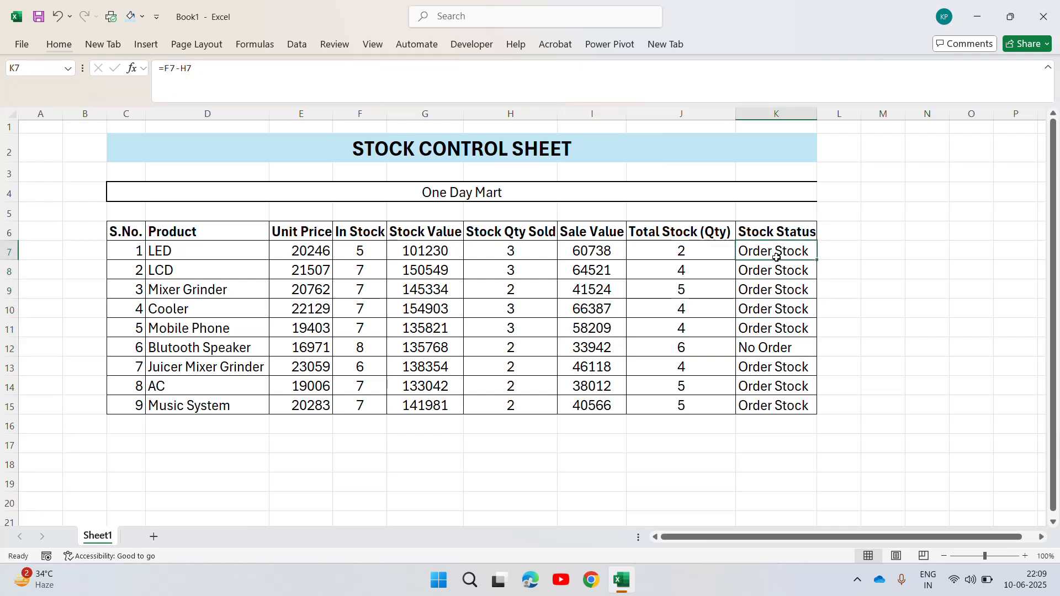
key("Right")
key("Down")
key("Down")
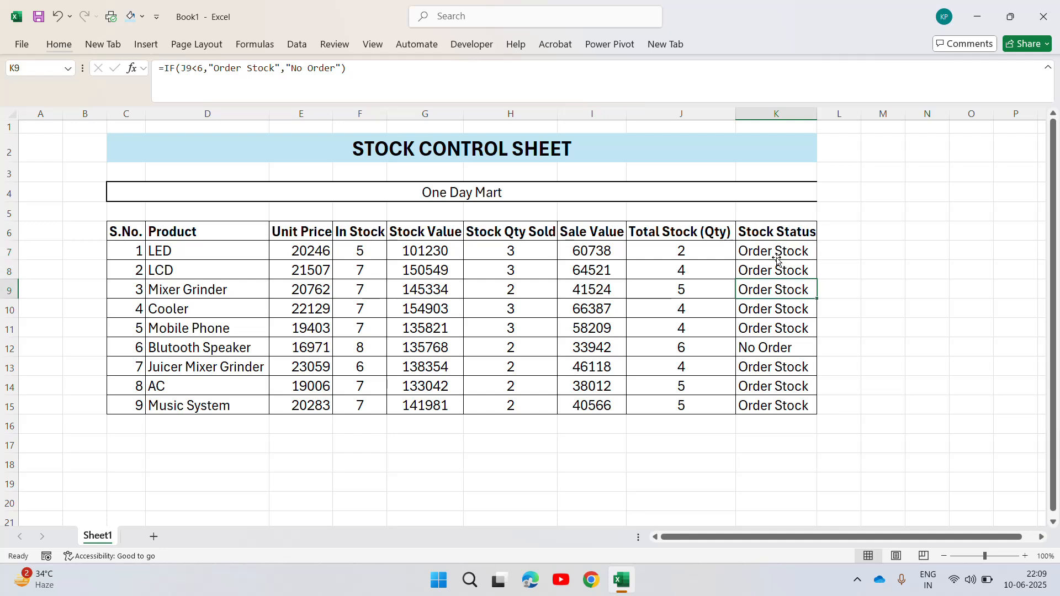
key("Up")
key("Up")
key("Down")
key("Down")
key("Down")
key("Down")
key("Down")
key("Down")
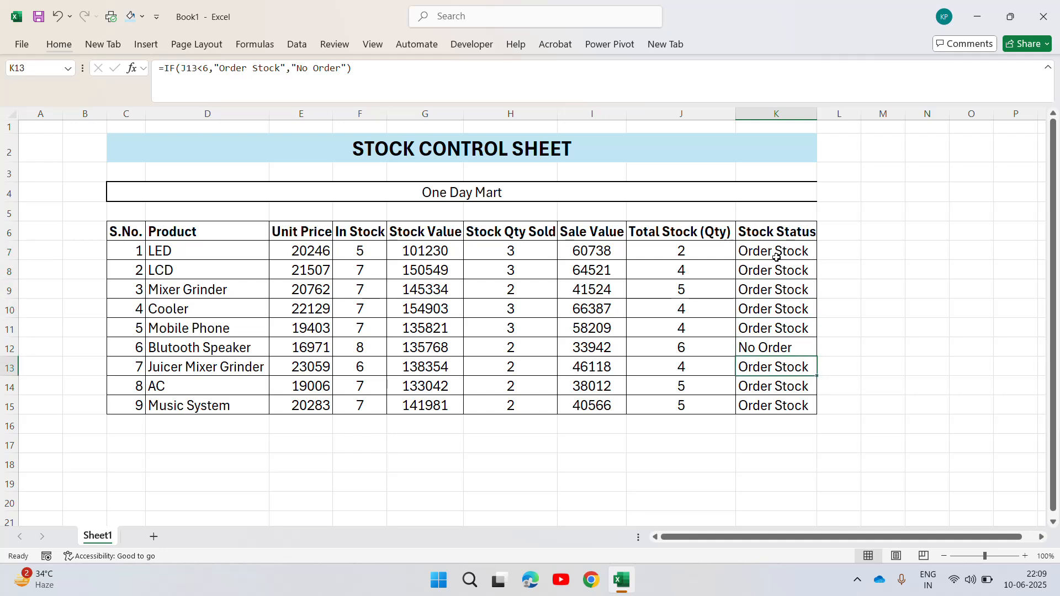
Compare the Blutooth Speaker's total stock quantity in J12 with its stock status formula in K12.
key("Up")
key("Left")
key("Left")
key("Right")
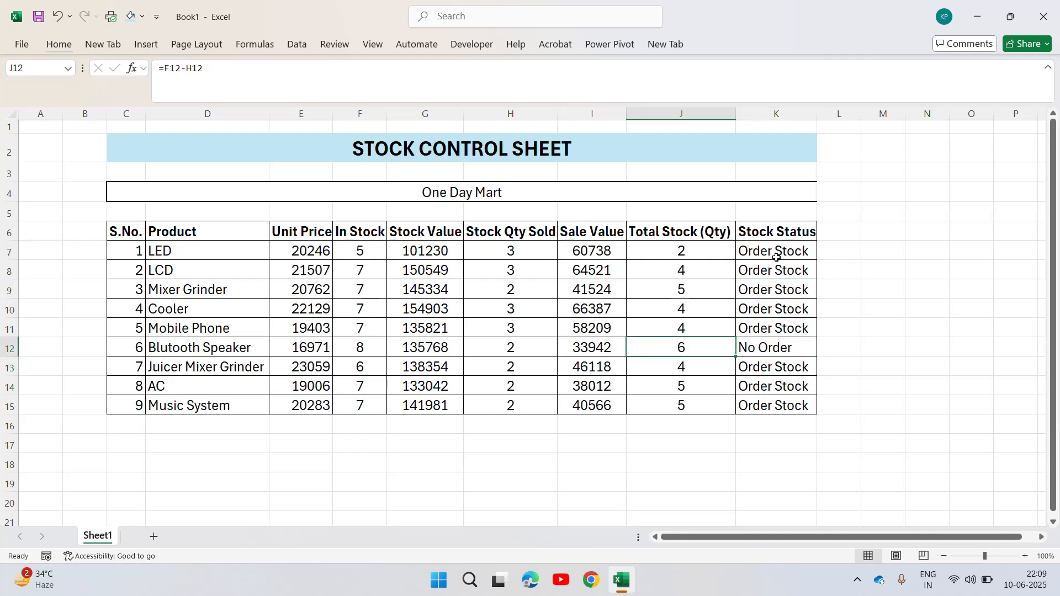
key("Left")
key("Right")
key("Right")
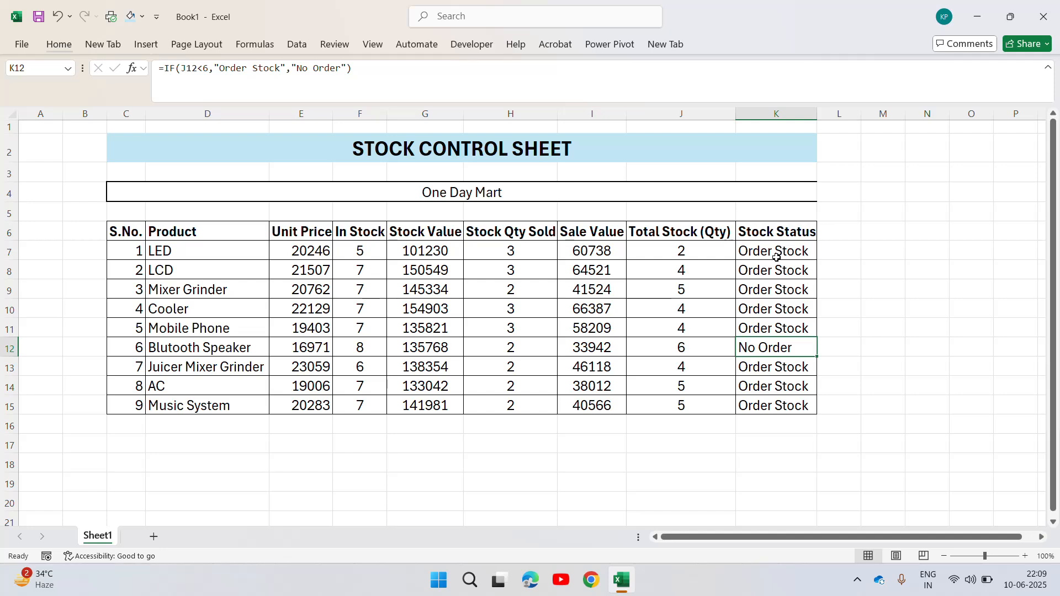
Set the Mobile Phone's In Stock quantity in F11 to 10.
key("Up")
key("Left")
key("Left")
key("Left")
key("Left")
key("Left")
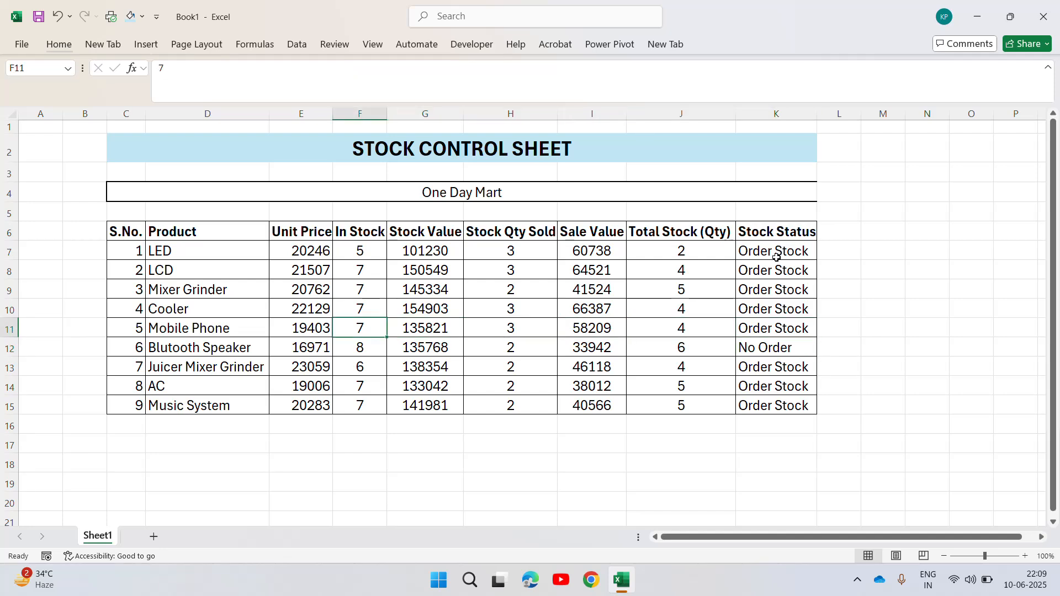
type("10")
key("Return")
key("Up")
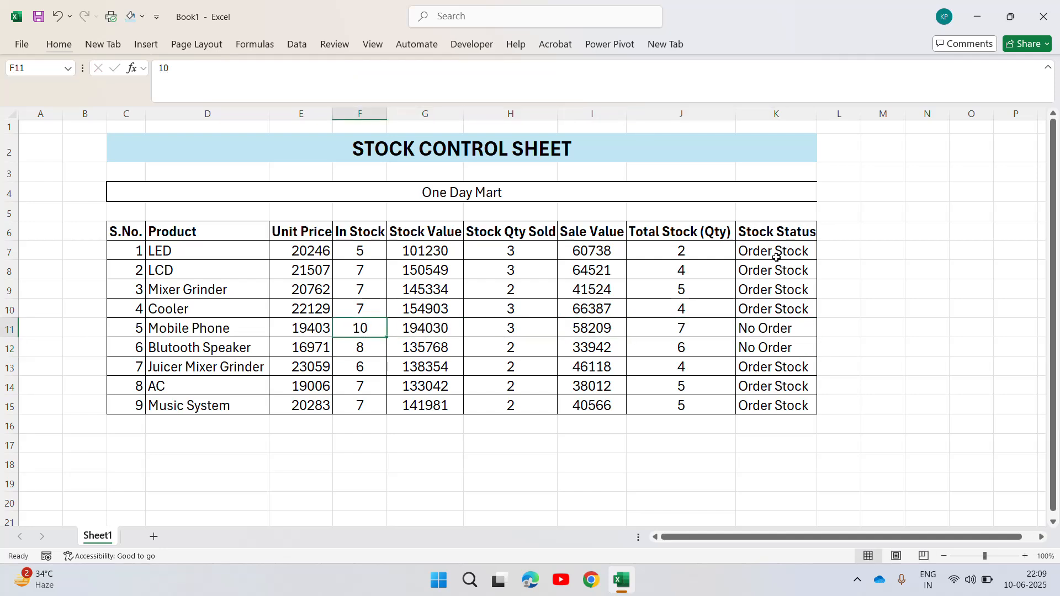
Check the Mobile Phone row's recalculated values across to its total stock quantity and stock status.
key("Right")
key("Right")
key("Right")
key("Right")
key("Right")
key("Left")
key("Right")
key("Right")
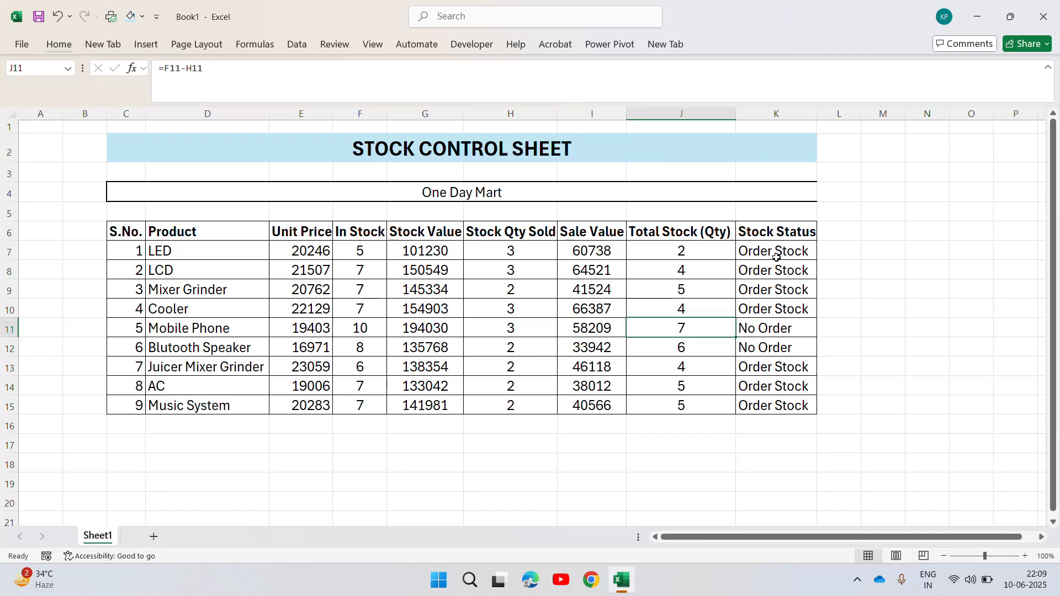
key("Right")
Set the Cooler's In Stock quantity in F10 to 12.
key("Up")
key("Left")
key("Left")
key("Left")
key("Left")
key("Left")
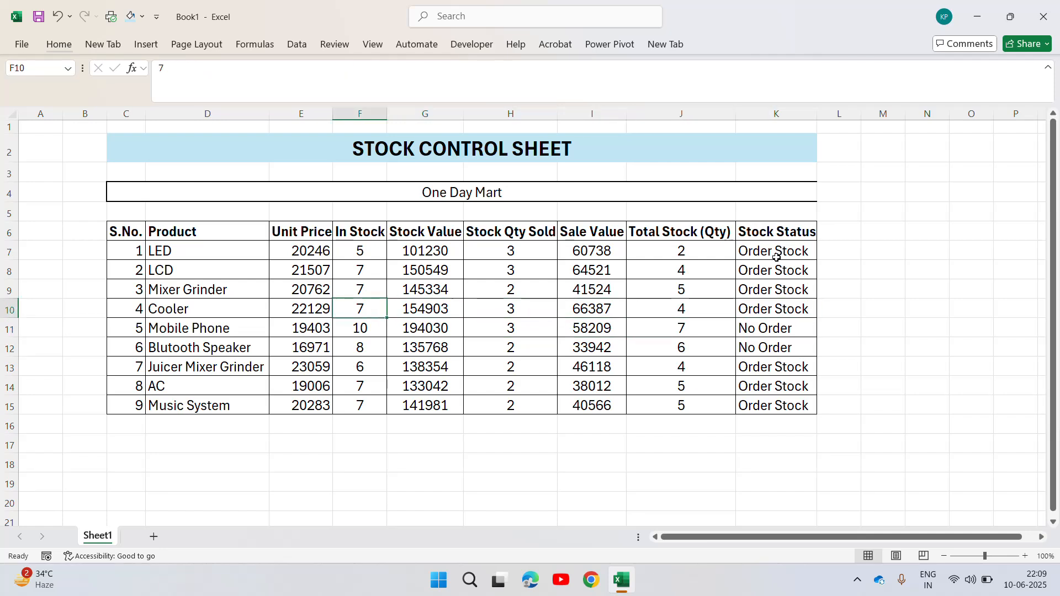
type("12")
key("Return")
key("Up")
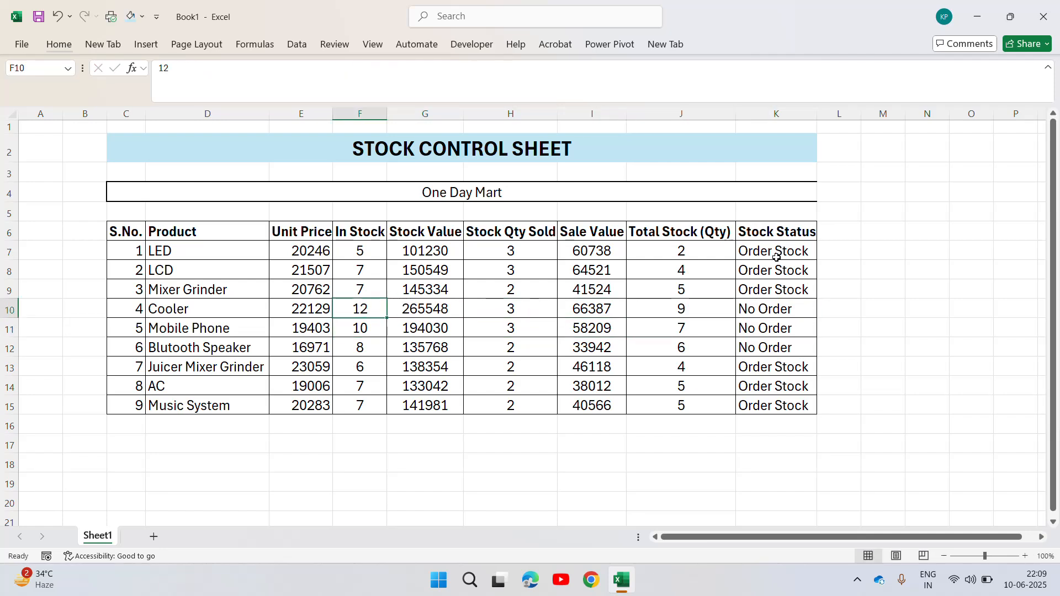
Inspect the IF formula in the LED's Stock Status cell K7 and leave it as it is.
key("Right")
key("Right")
key("Right")
key("Right")
key("Right")
key("Up")
key("Up")
key("Up")
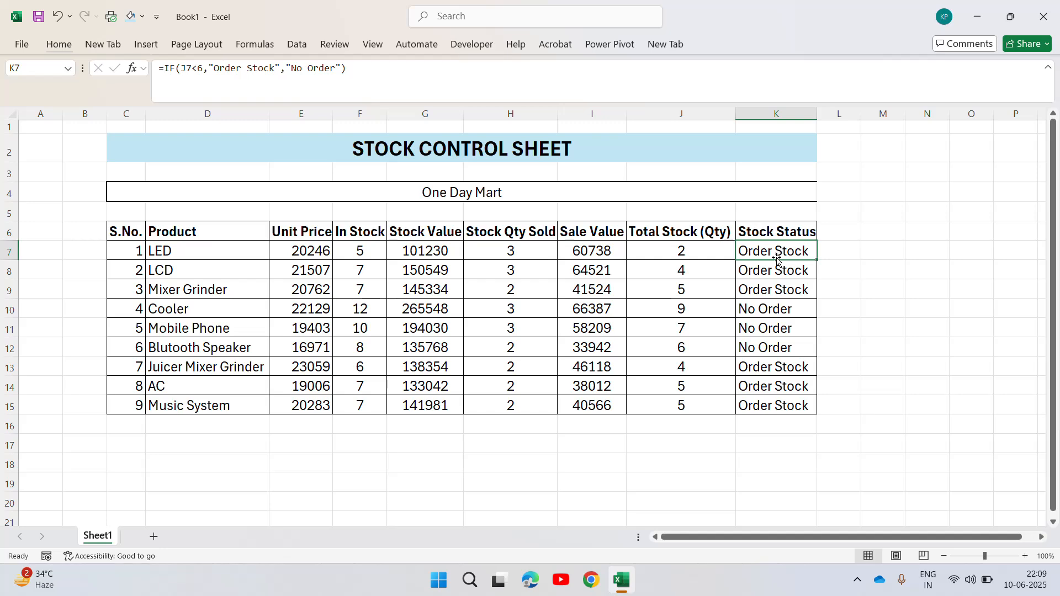
key("F2")
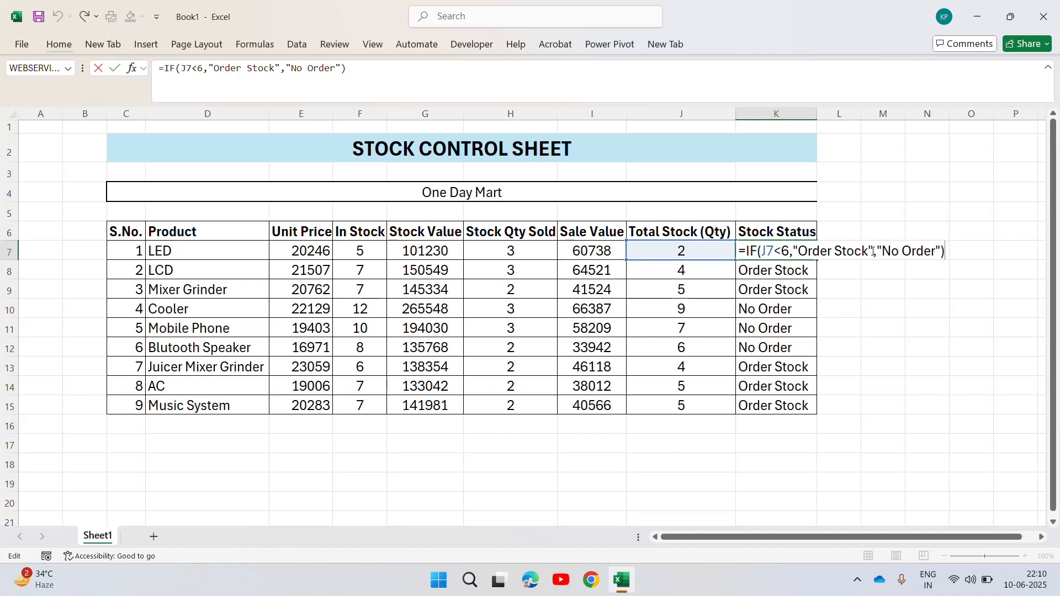
key("ctrl+Return")
key("Up")
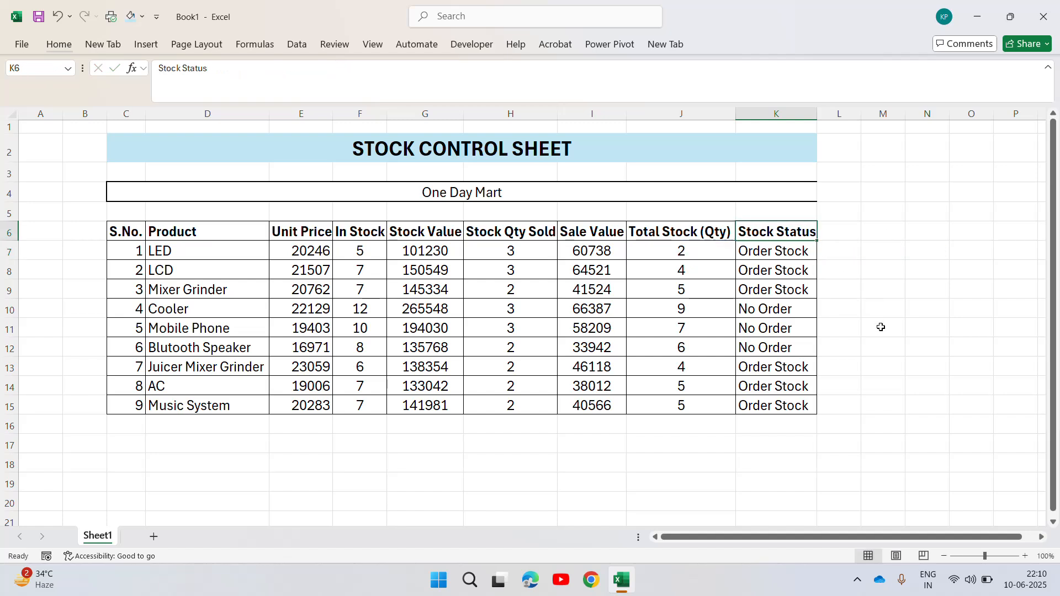
Compare the total stock quantities with the stock statuses in the Cooler and LED rows.
key("Down")
key("Down")
key("Down")
key("Down")
key("Left")
key("Left")
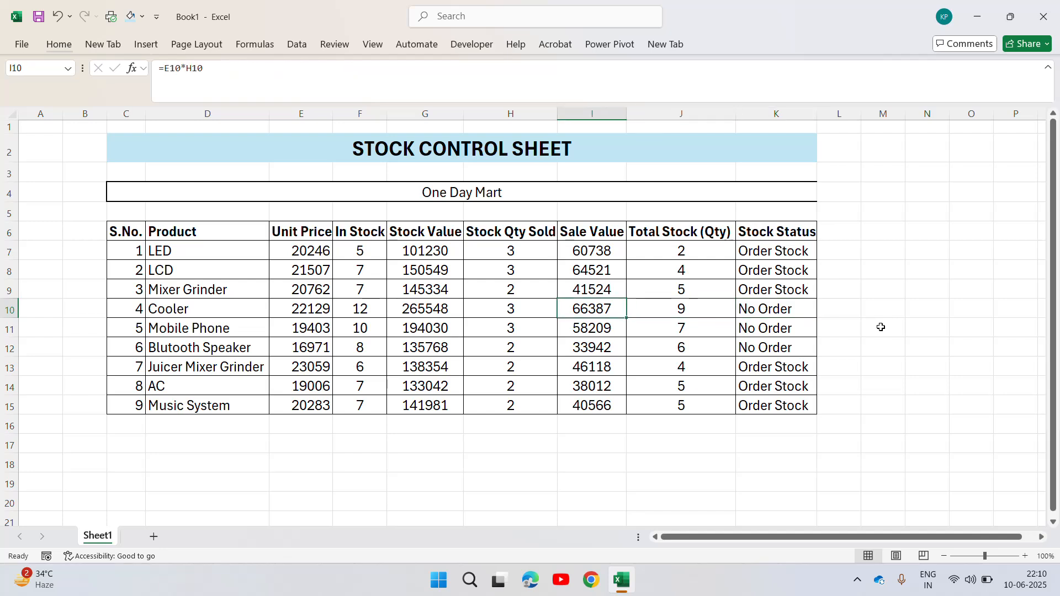
key("Right")
key("Right")
key("Left")
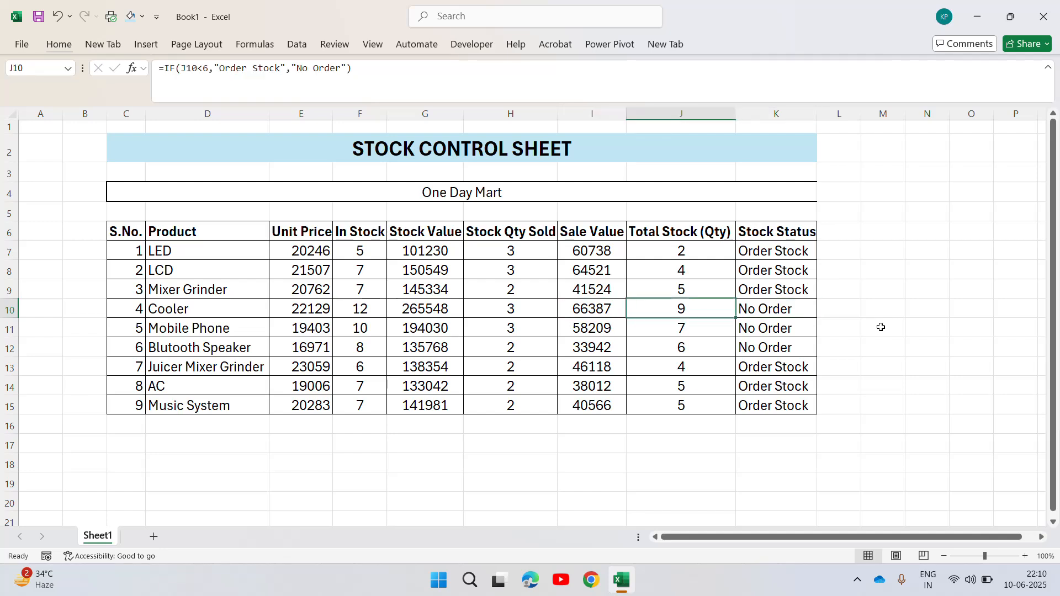
key("Right")
key("Right")
key("Up")
key("Up")
key("Up")
key("Left")
key("Left")
key("Left")
key("Right")
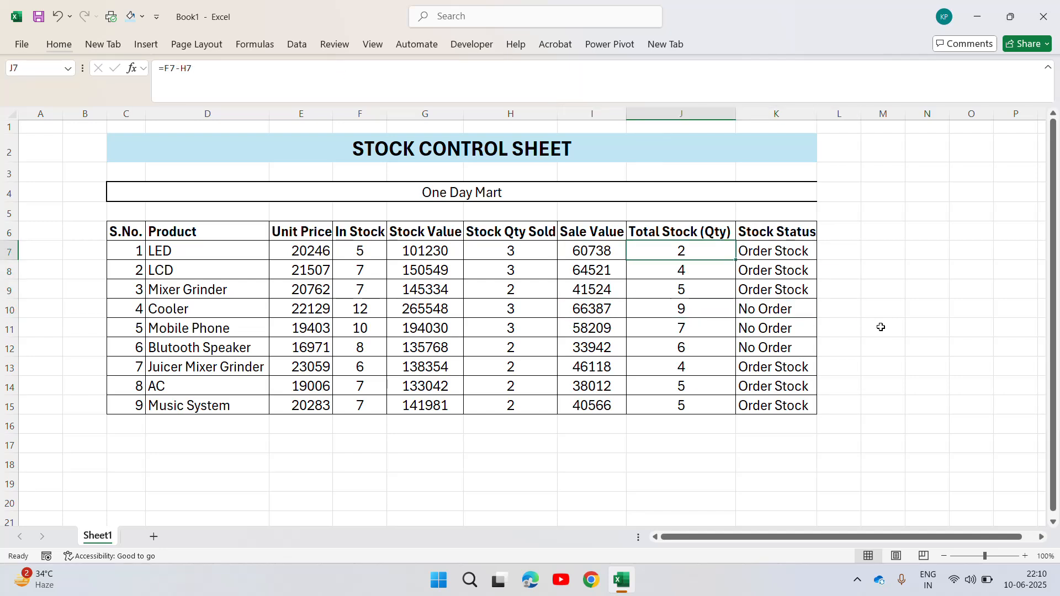
Review the order condition in K7 again and compare it with the stock status formula in K8.
key("Right")
key("F2")
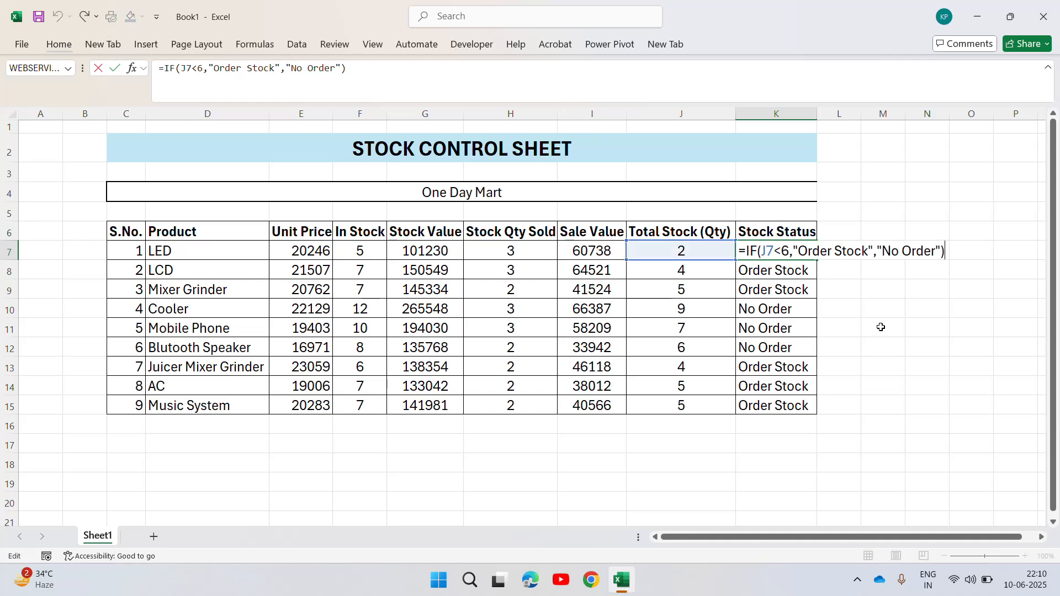
key("Escape")
key("Down")
key("Down")
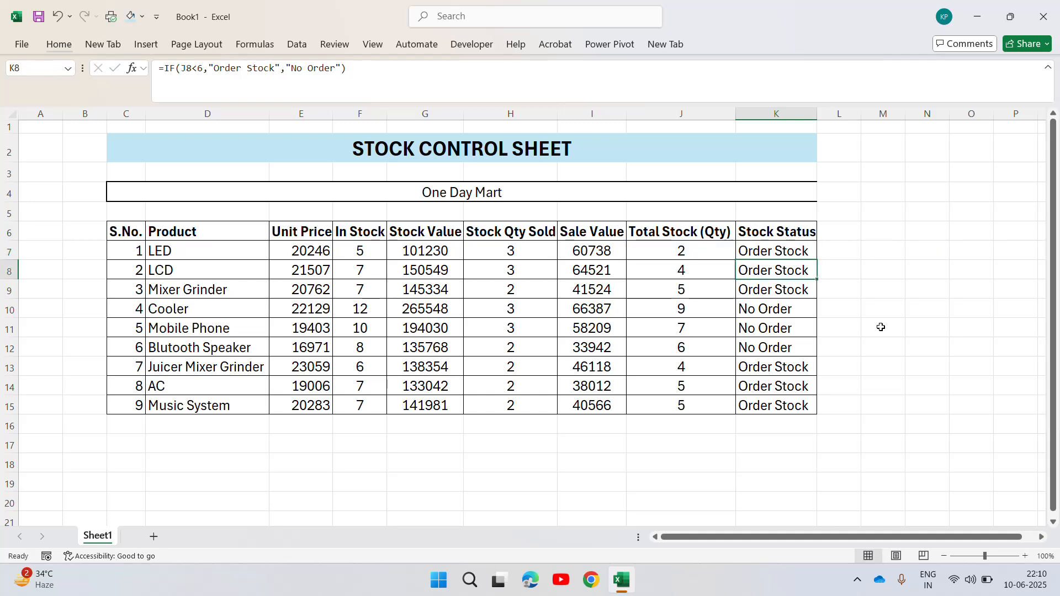
Start a Text That Contains highlight rule for the Stock Status range K7:K15.
key("Up")
key("Up")
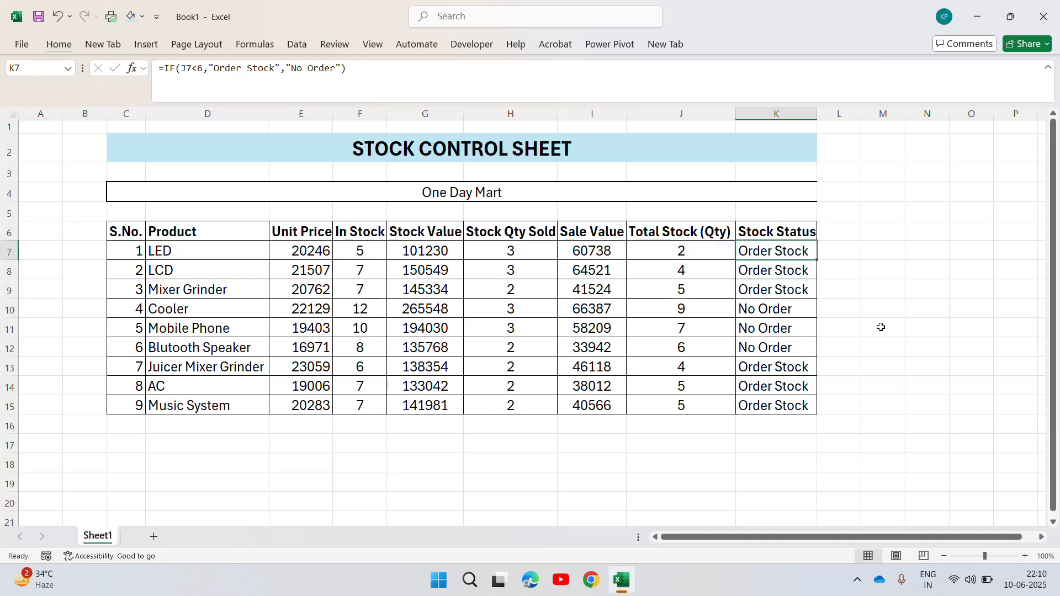
key("shift+Down")
key("shift+Down")
key("shift+Down")
key("shift+Down")
key("shift+Down")
key("shift+Down")
key("shift+Down")
key("shift+Down")
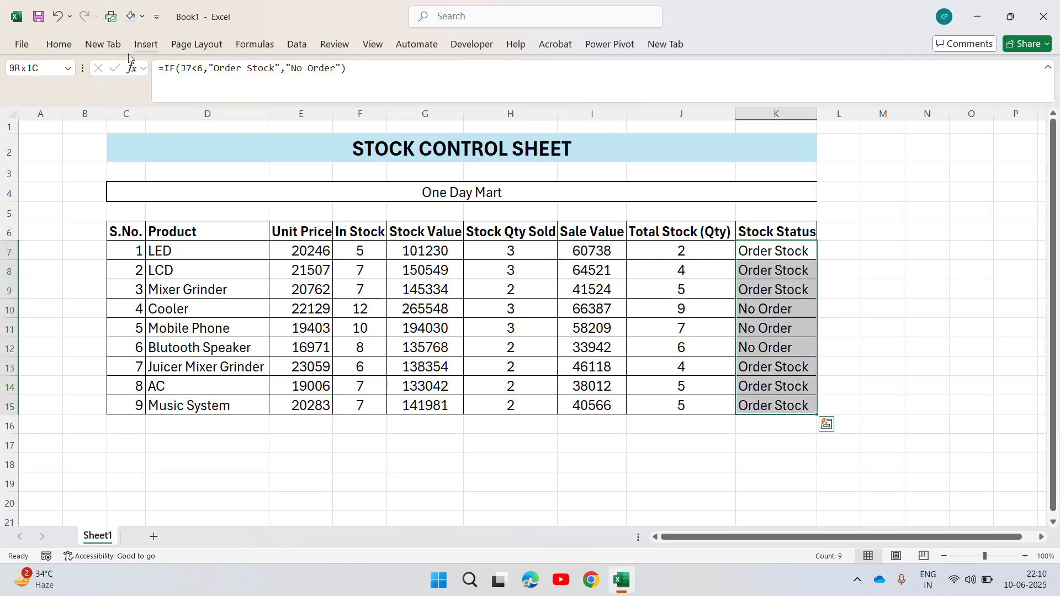
left_click(59, 45)
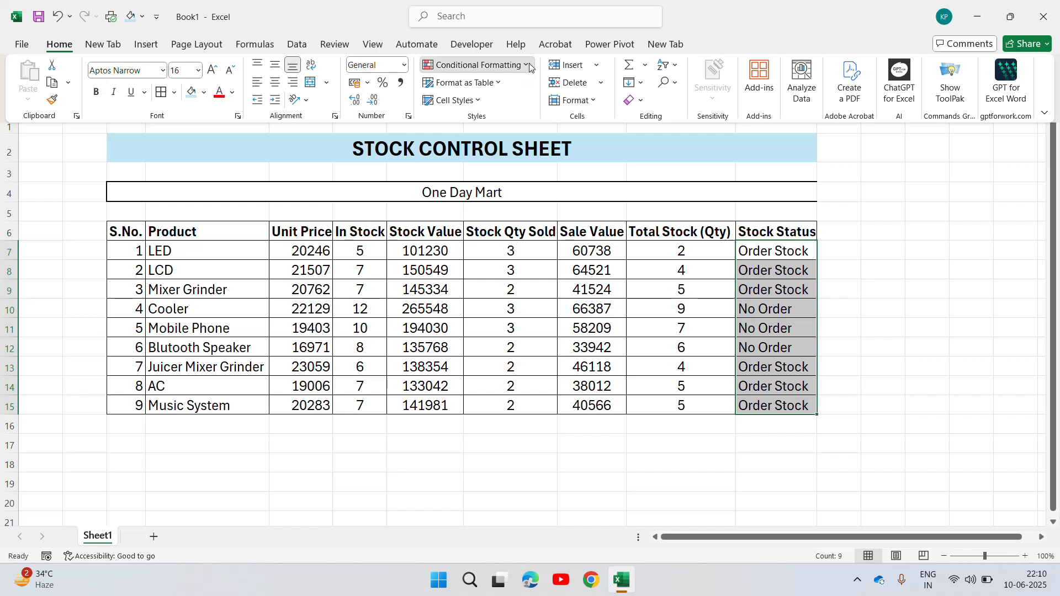
left_click(486, 64)
mouse_move(493, 89)
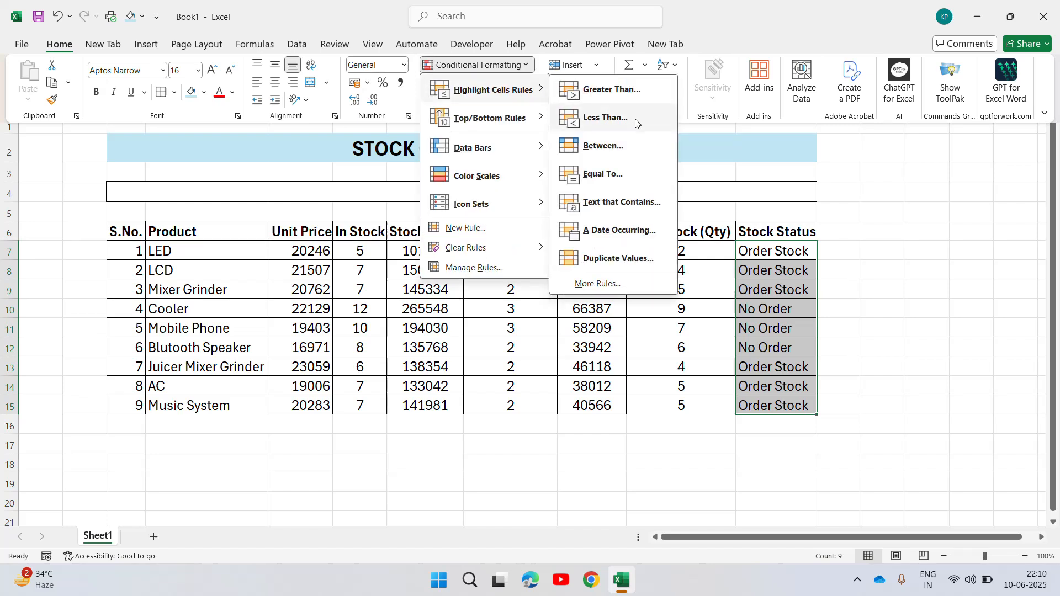
left_click(606, 203)
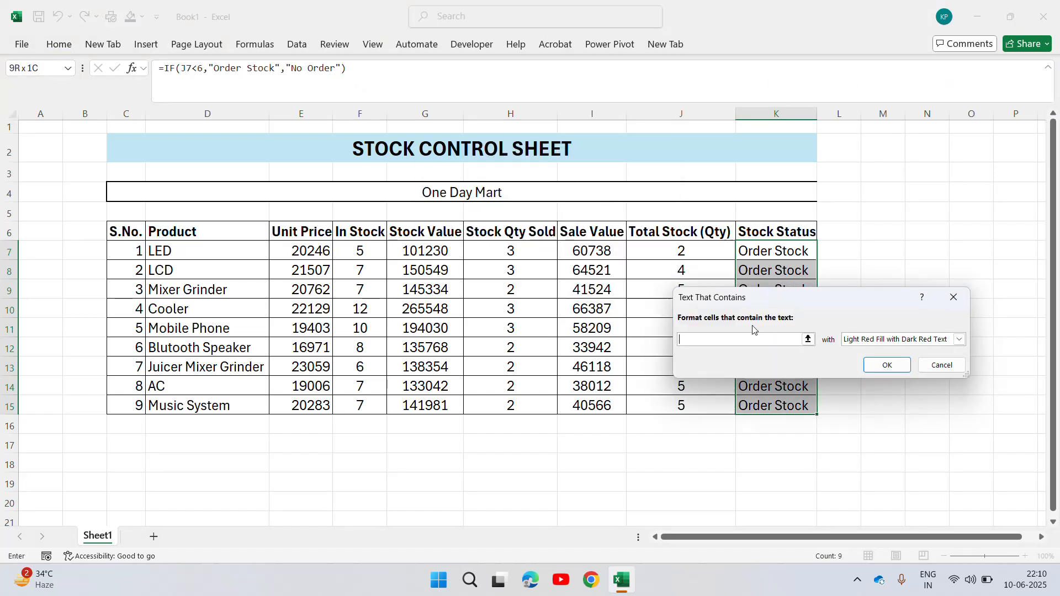
Make the rule format cells containing "Order Stock" with Light Red Fill and apply it.
type("Orde")
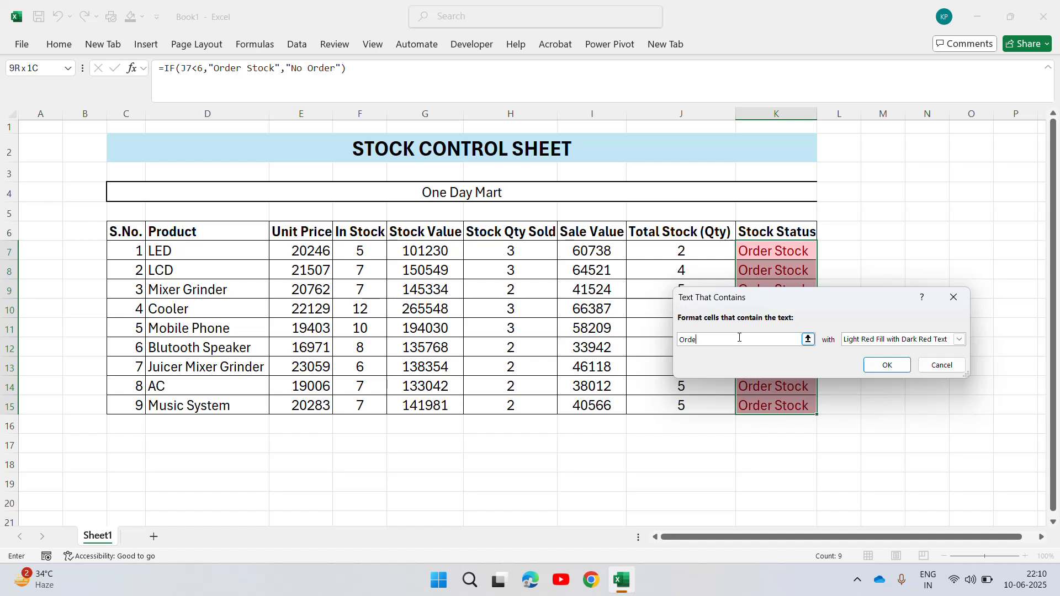
type("r Sro")
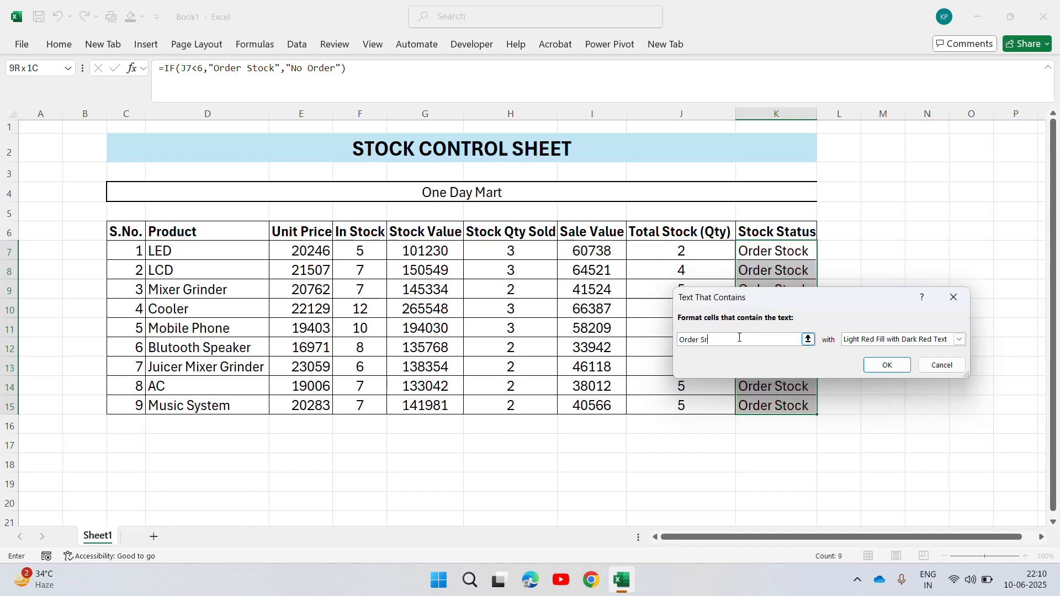
key("BackSpace")
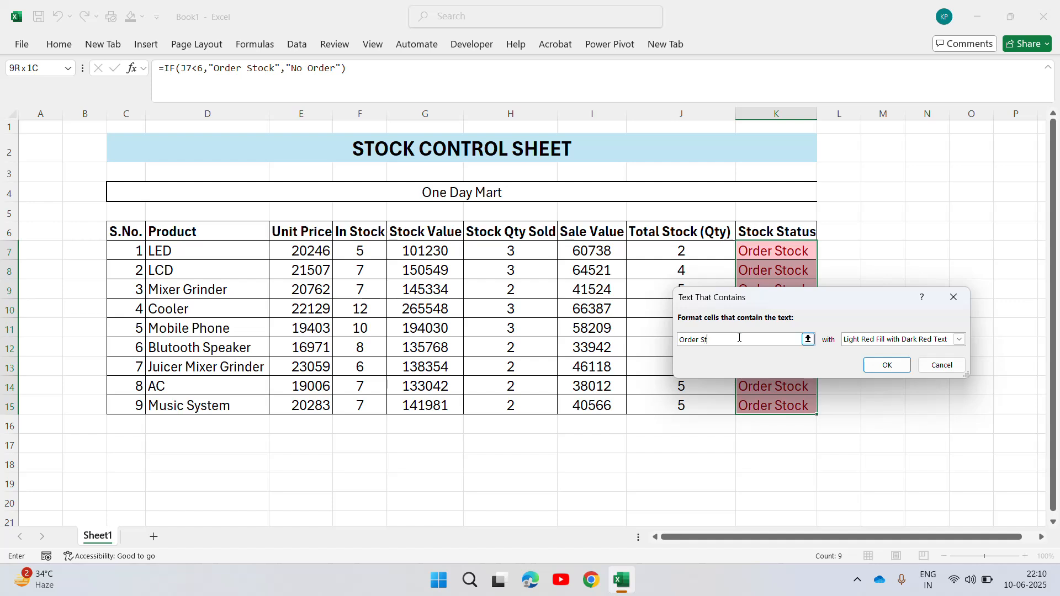
type("tp")
key("BackSpace")
left_click(917, 341)
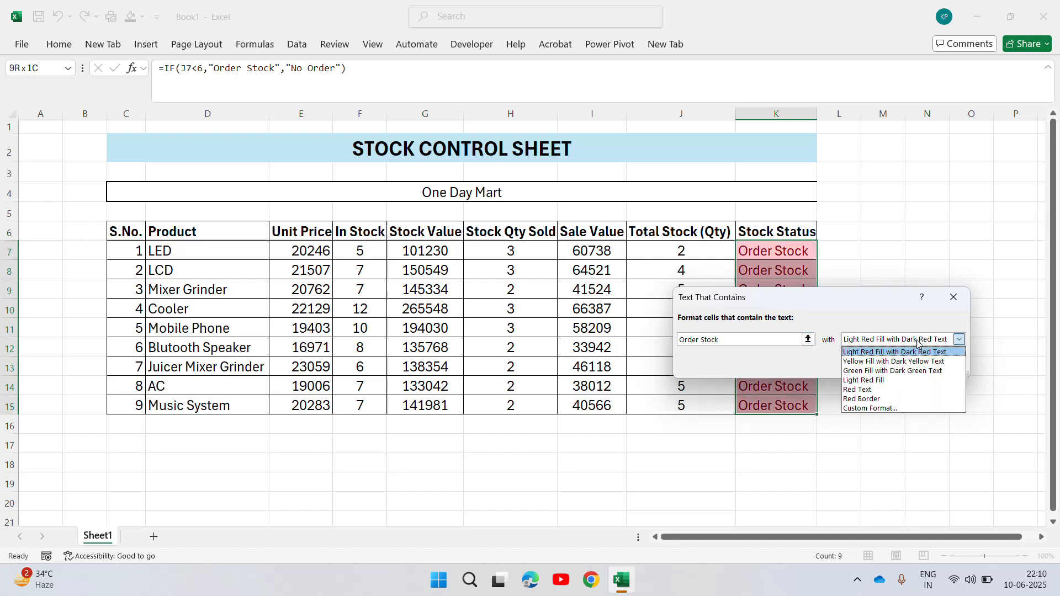
left_click(867, 381)
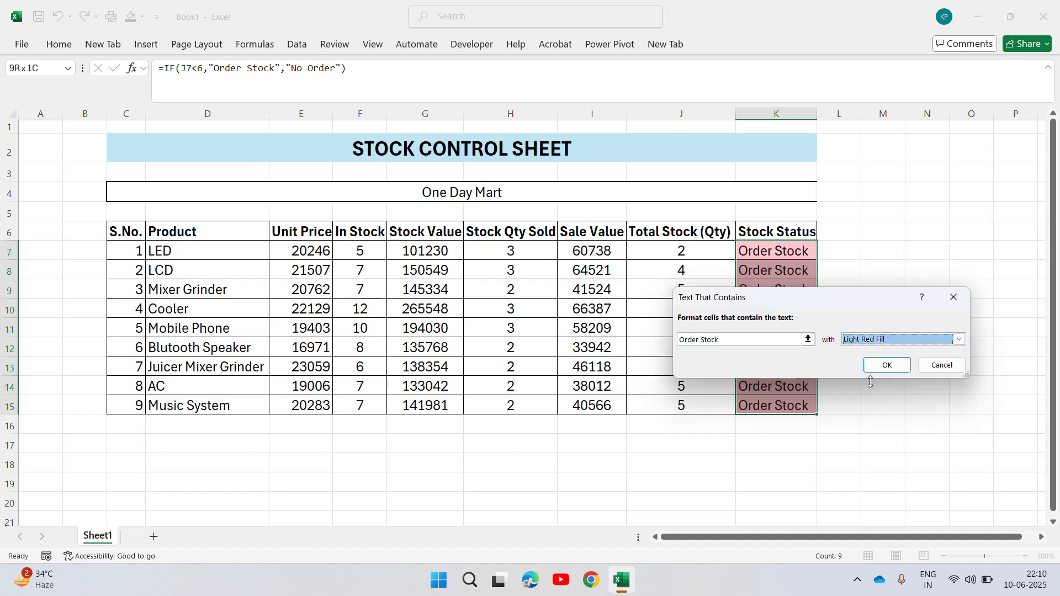
left_click(882, 364)
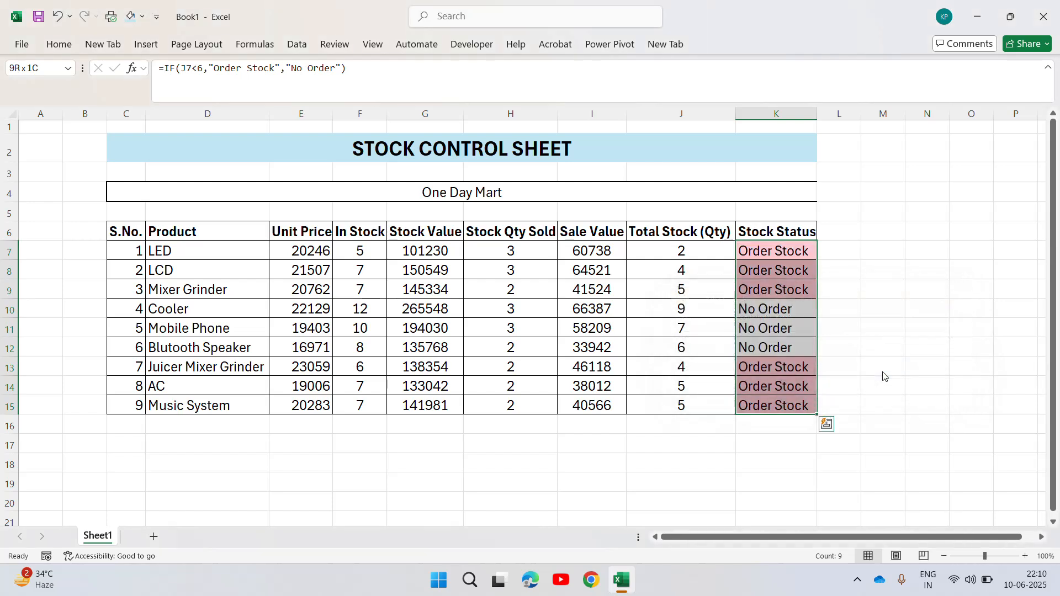
Start another Text That Contains highlight rule for the Stock Status cells K7:K15.
left_click(771, 305)
left_click(781, 257)
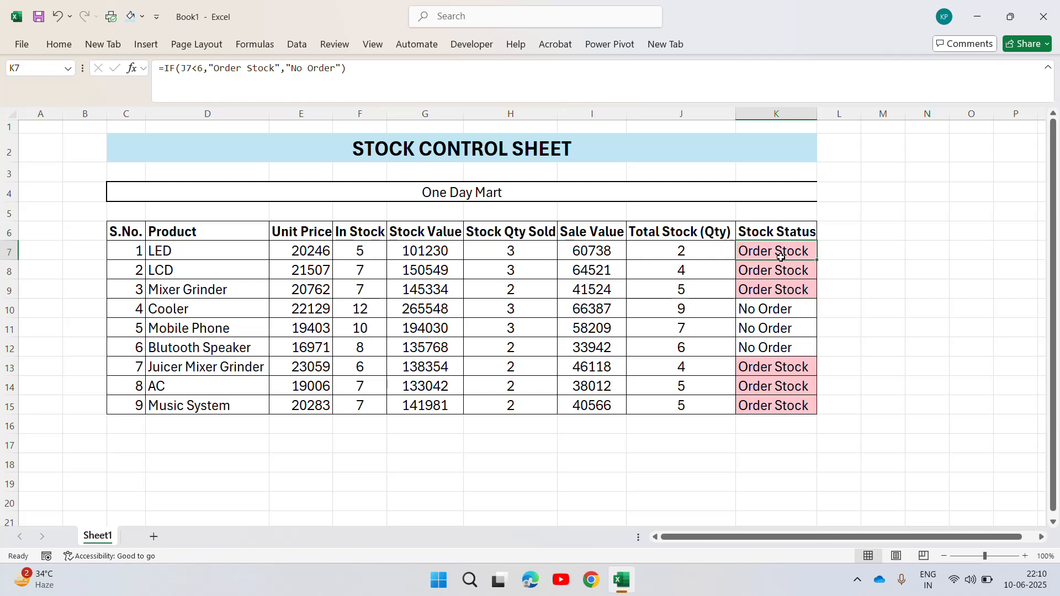
key("Down")
key("Up")
key("ctrl+shift+Down")
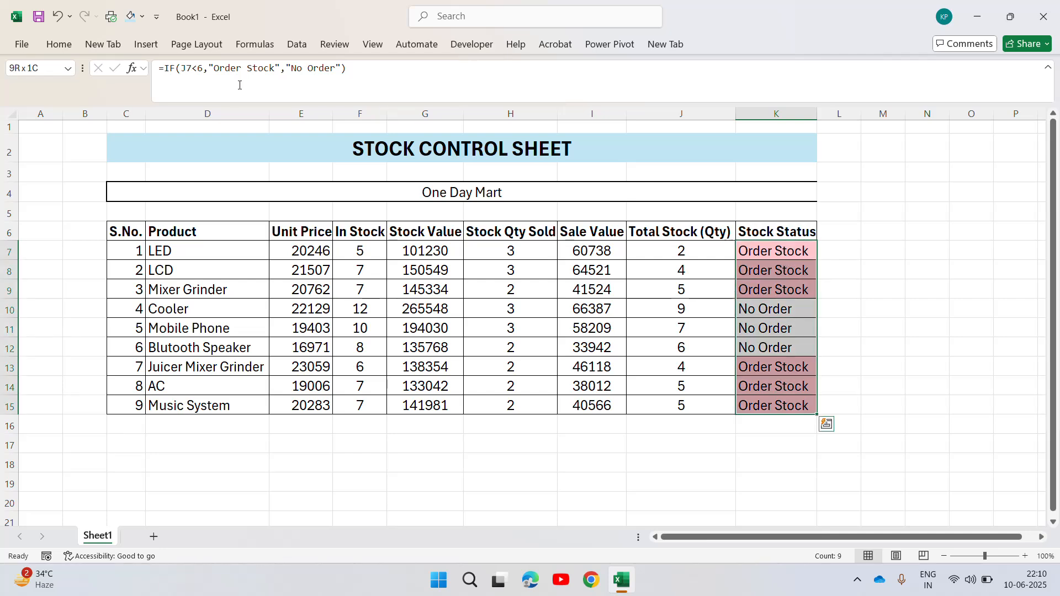
left_click(59, 45)
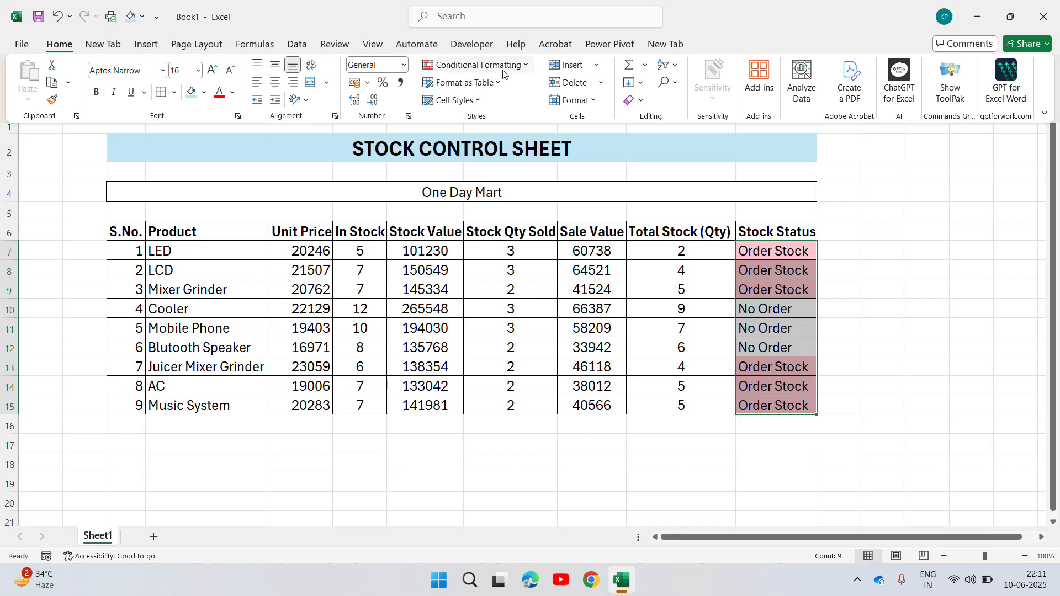
left_click(525, 69)
mouse_move(497, 89)
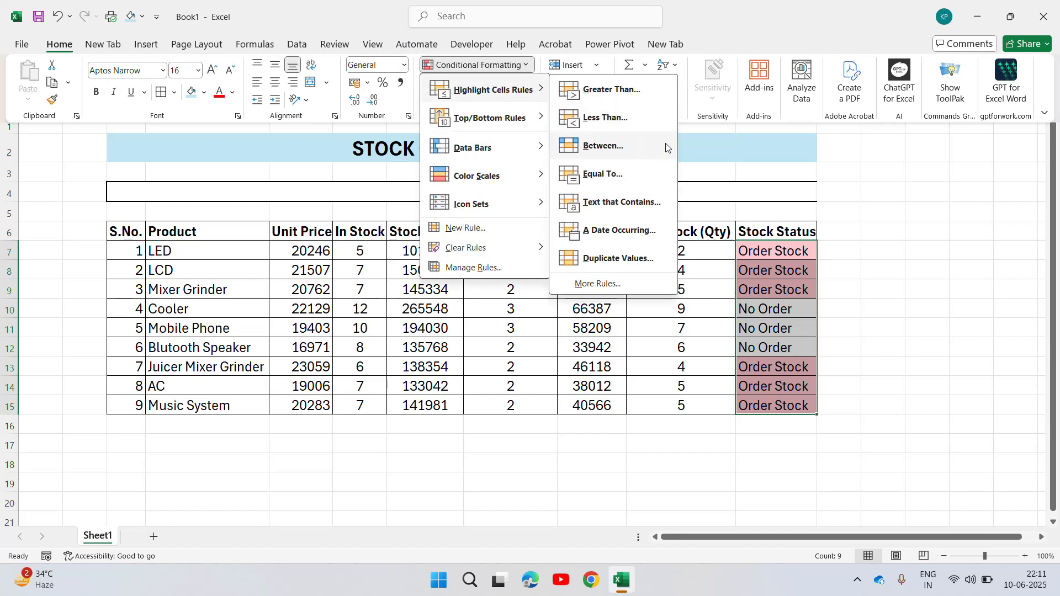
left_click(618, 202)
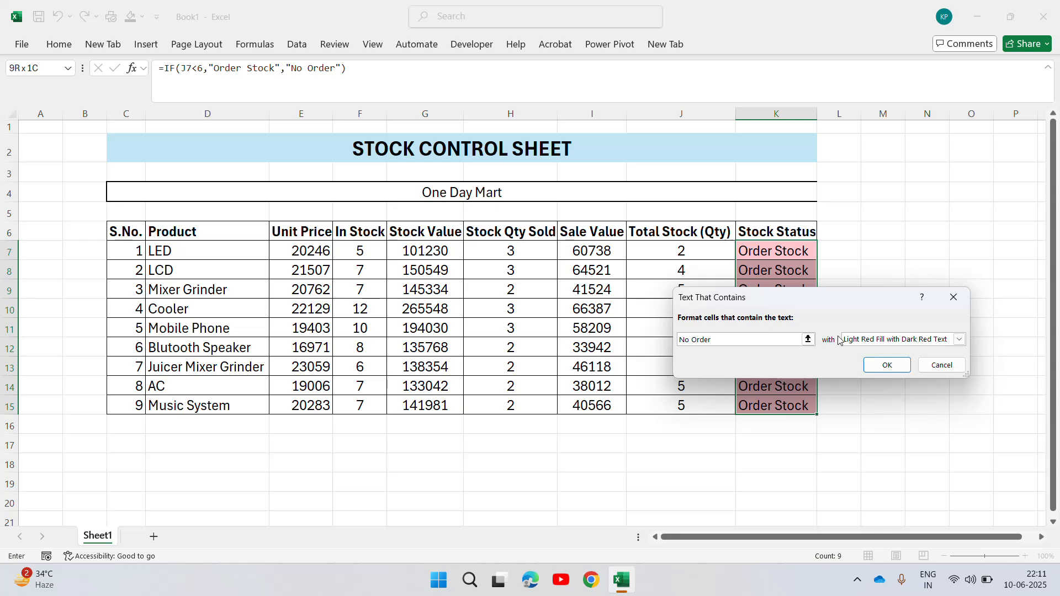
Give the "No Order" text rule a custom format with a green fill and apply it.
left_click(960, 340)
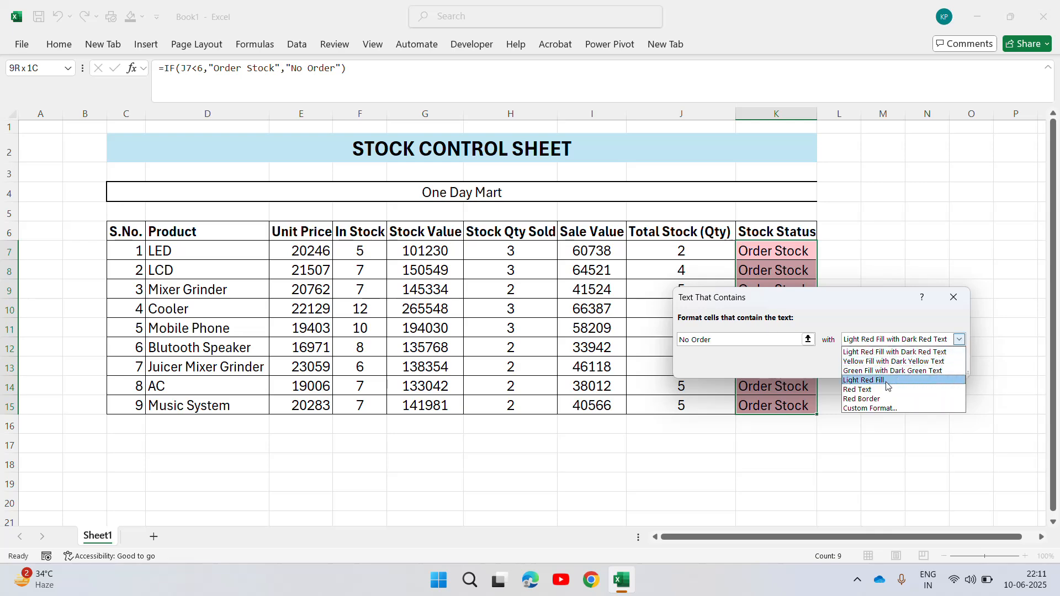
left_click(871, 409)
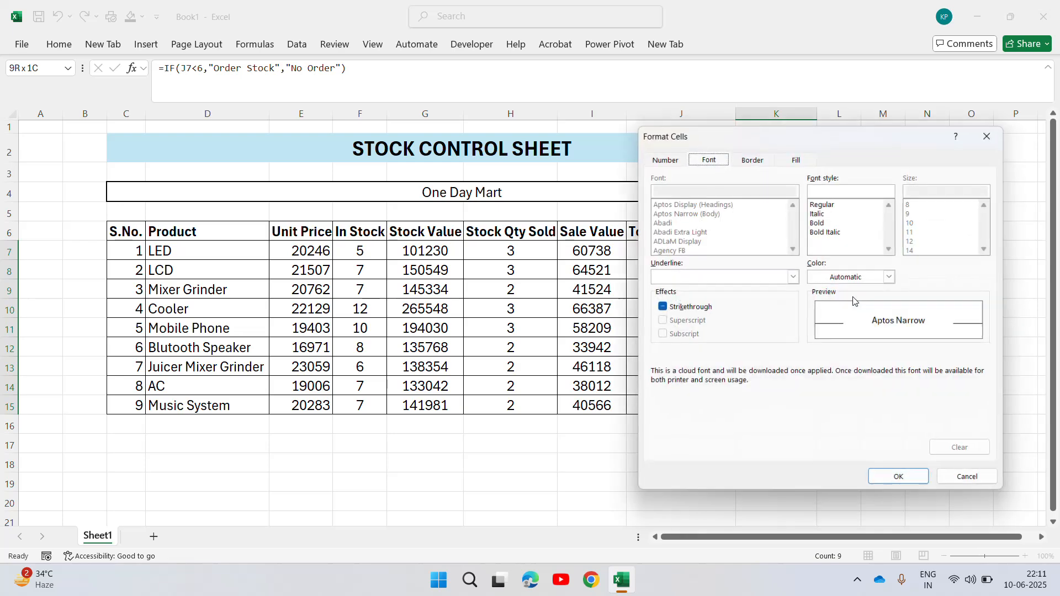
left_click(793, 157)
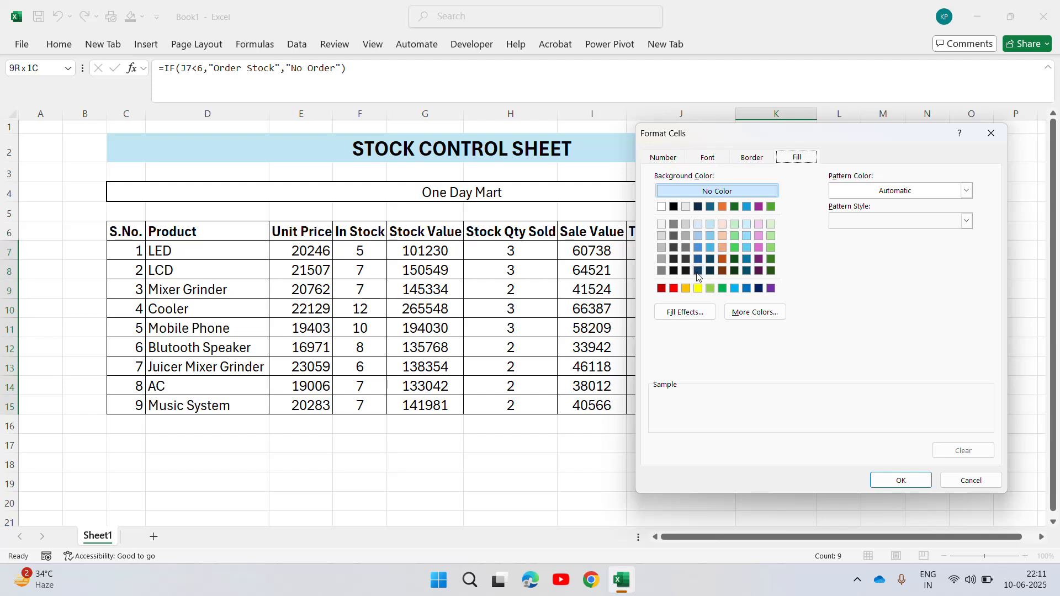
left_click(723, 289)
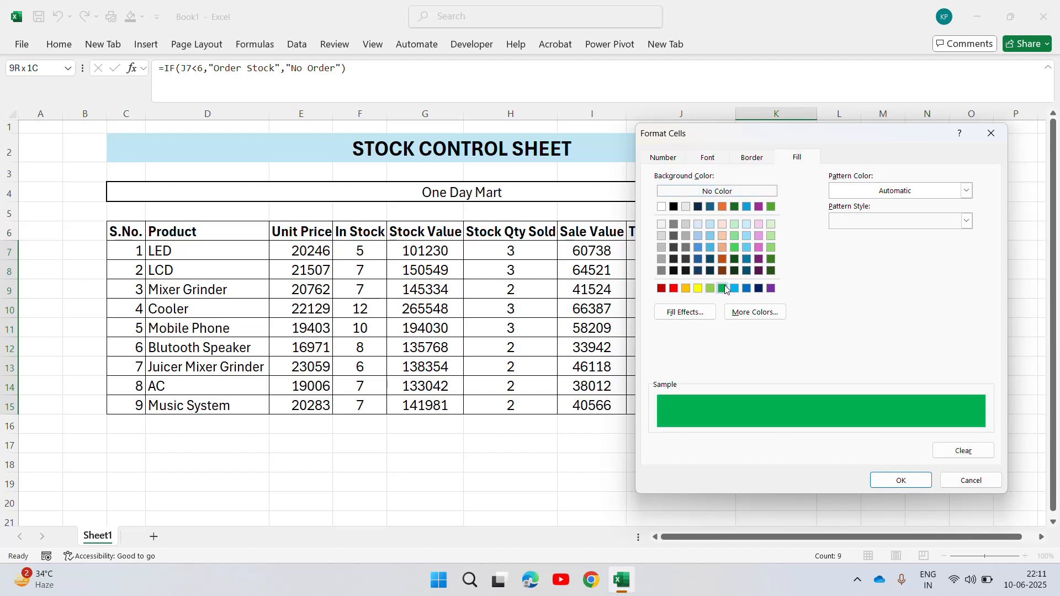
left_click(900, 480)
left_click(882, 365)
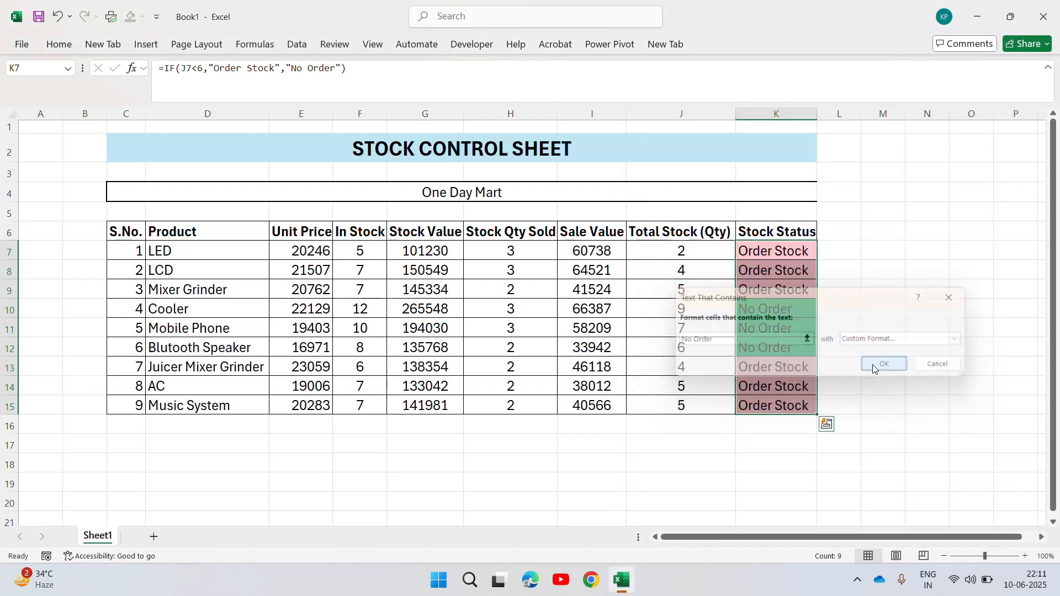
Select the Stock Status cells K7:K15.
left_click(774, 313)
key("Up")
key("Up")
key("Up")
key("Up")
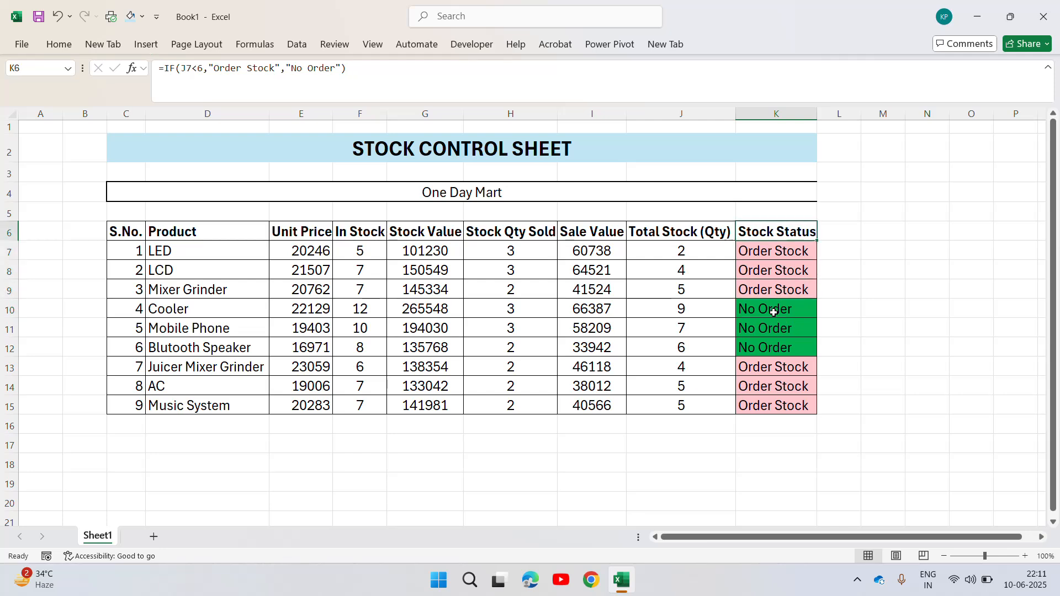
key("Down")
key("ctrl+shift+Down")
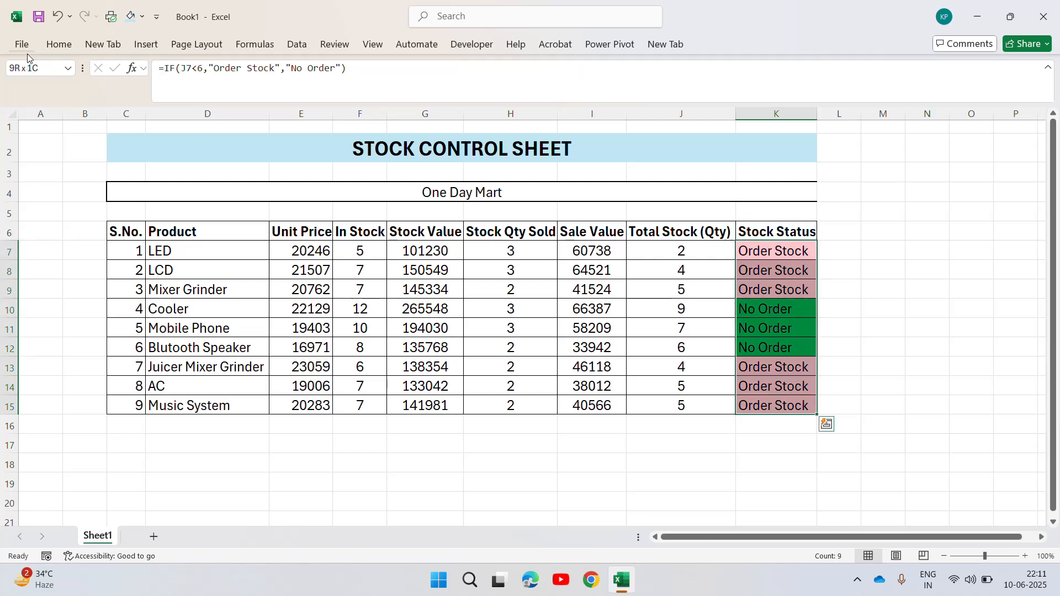
left_click(59, 44)
left_click(475, 65)
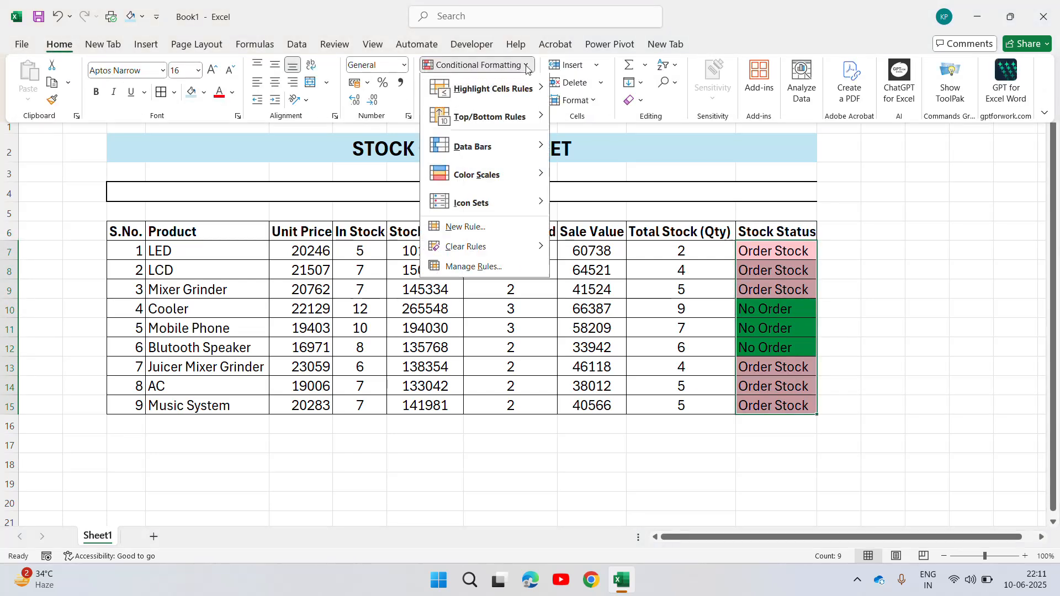
mouse_move(514, 93)
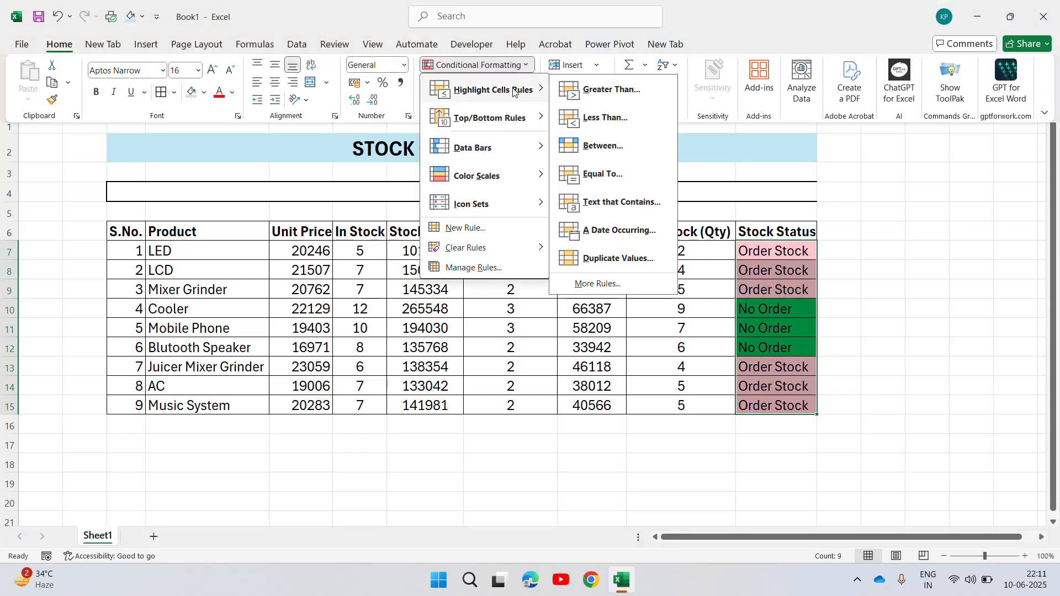
left_click(615, 202)
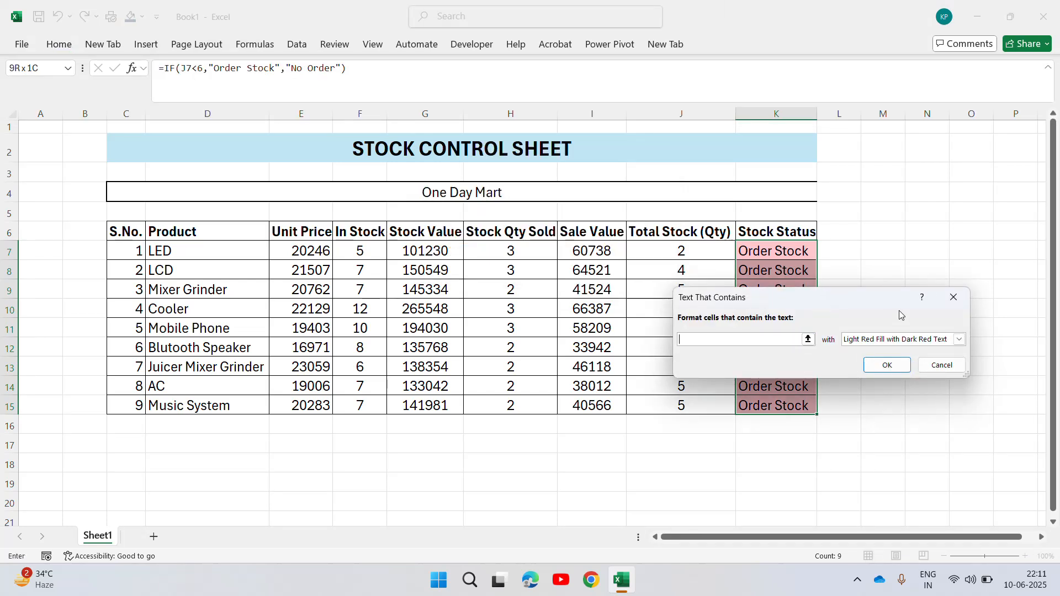
left_click(952, 297)
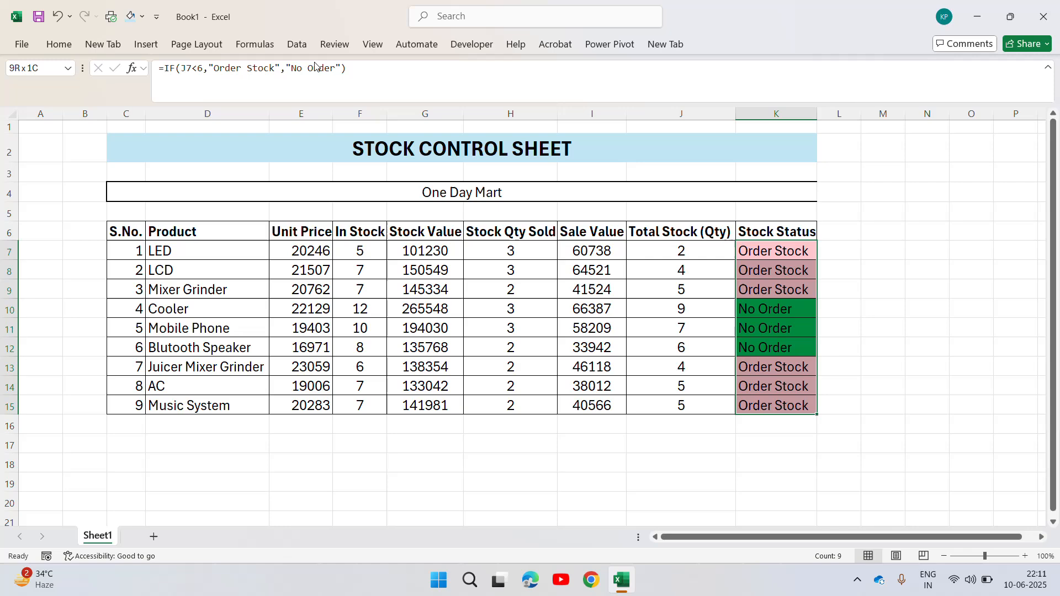
Edit the existing conditional formatting rule for "Order Stock" so it uses a bright red fill, and apply the change.
left_click(59, 44)
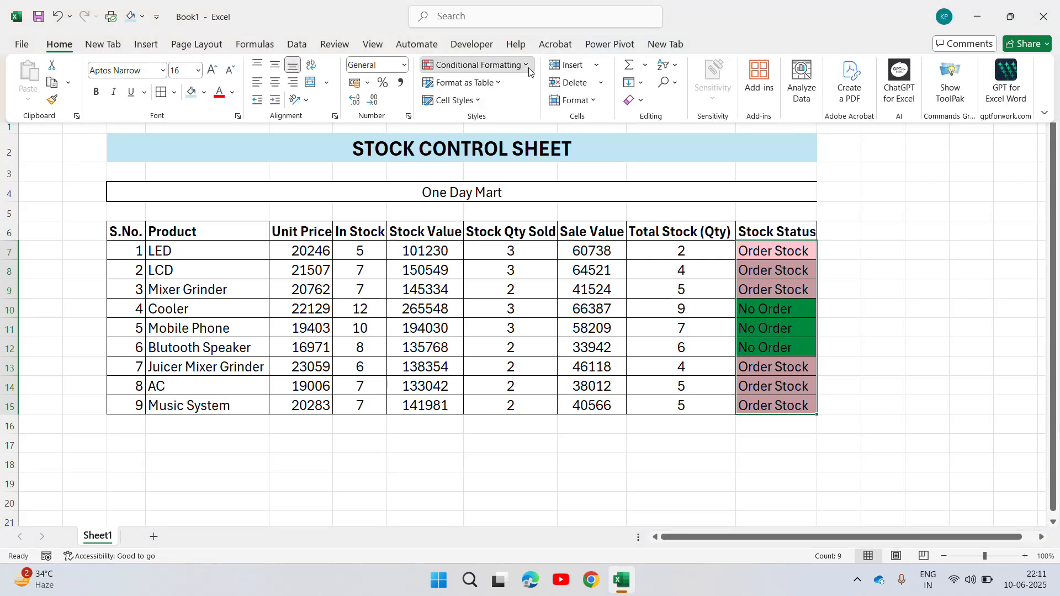
left_click(472, 65)
left_click(473, 267)
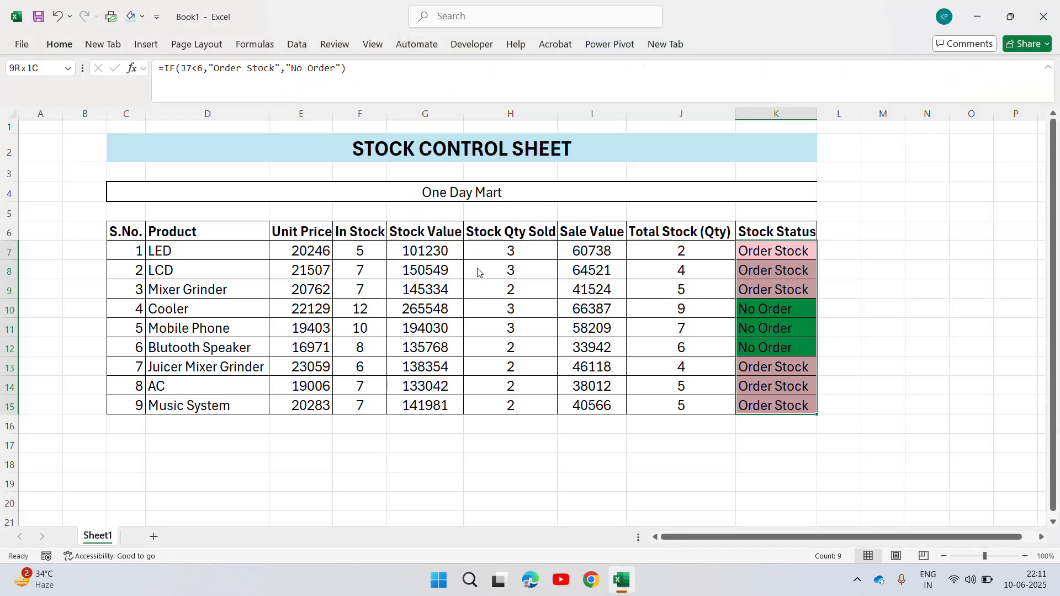
left_click_drag(702, 241, 361, 355)
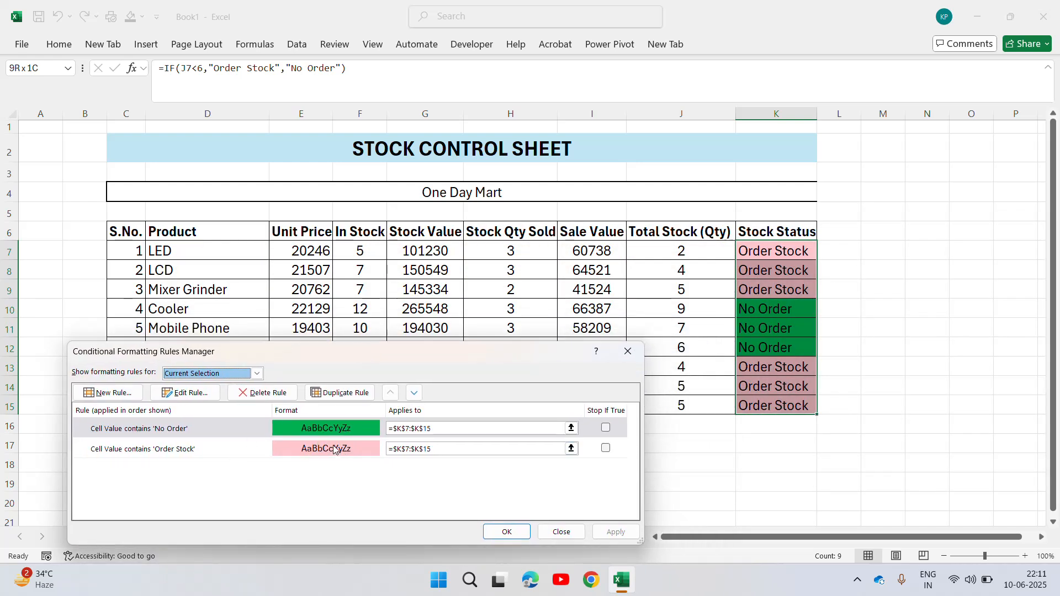
left_click(603, 448)
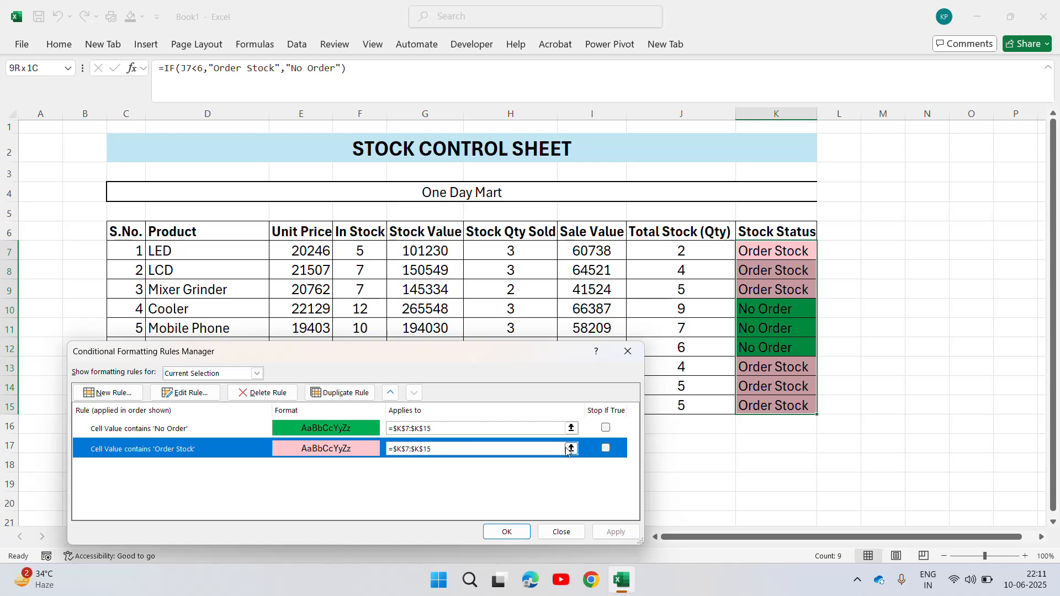
left_click(188, 394)
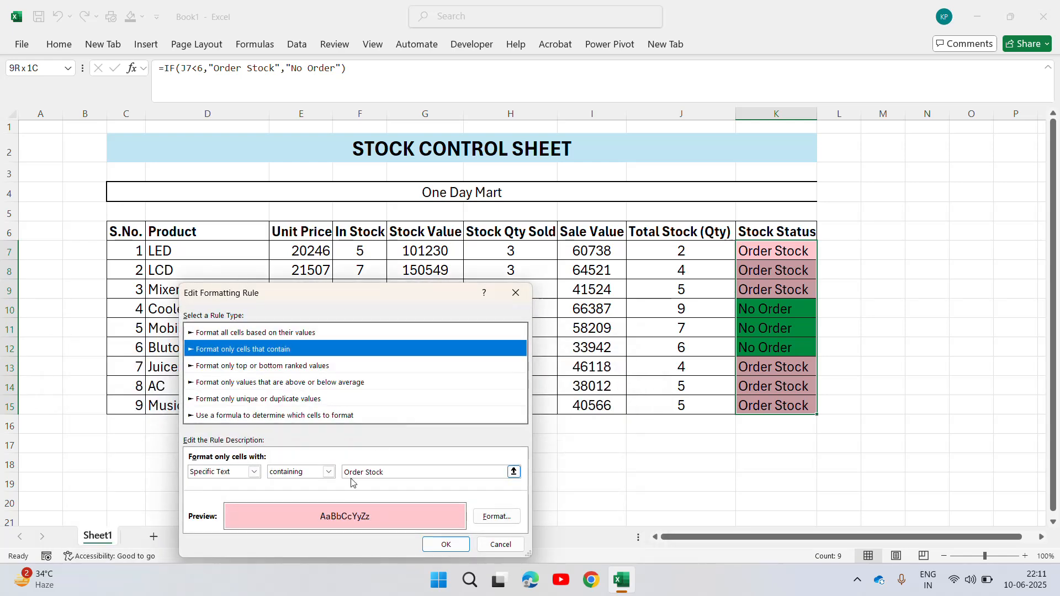
left_click(497, 517)
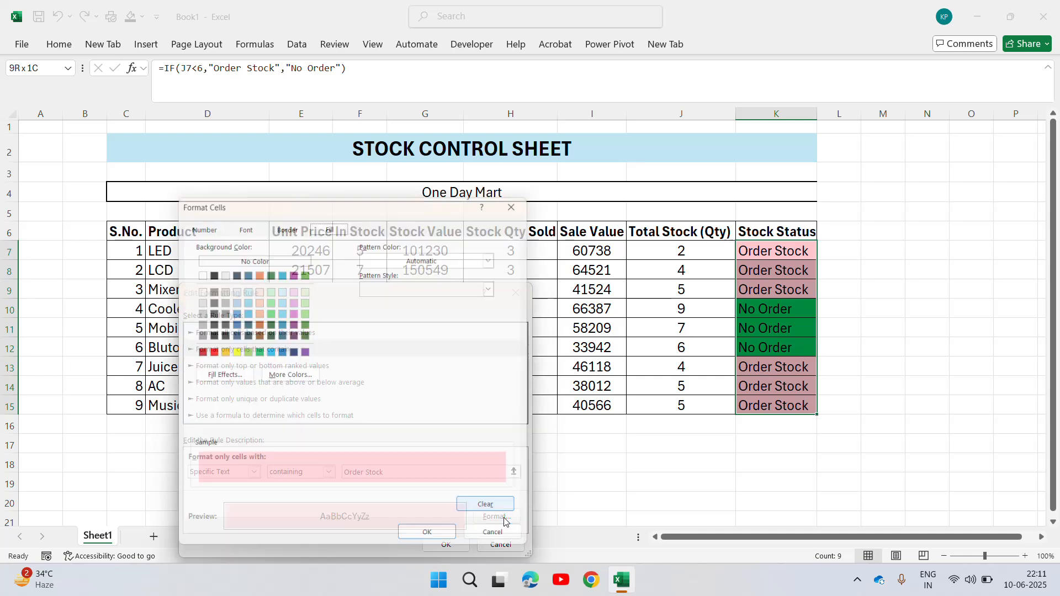
left_click(209, 354)
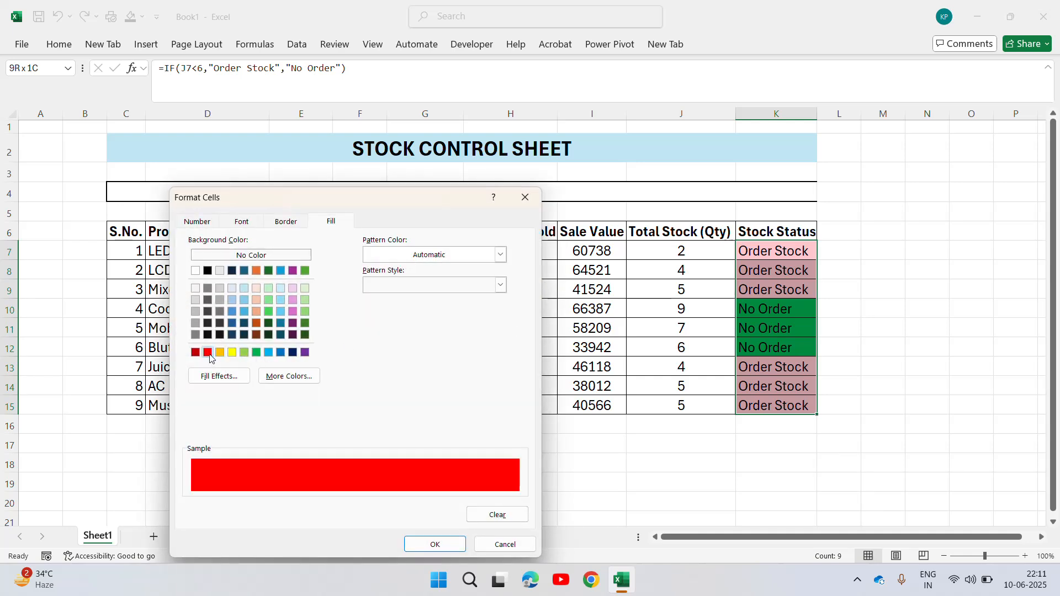
left_click(436, 544)
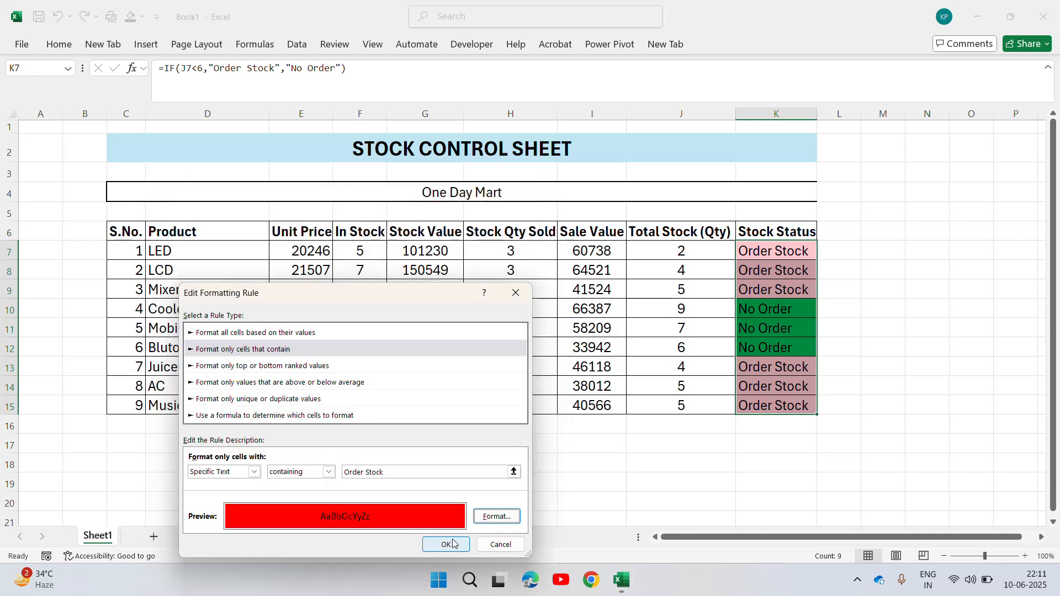
left_click(445, 544)
left_click(506, 533)
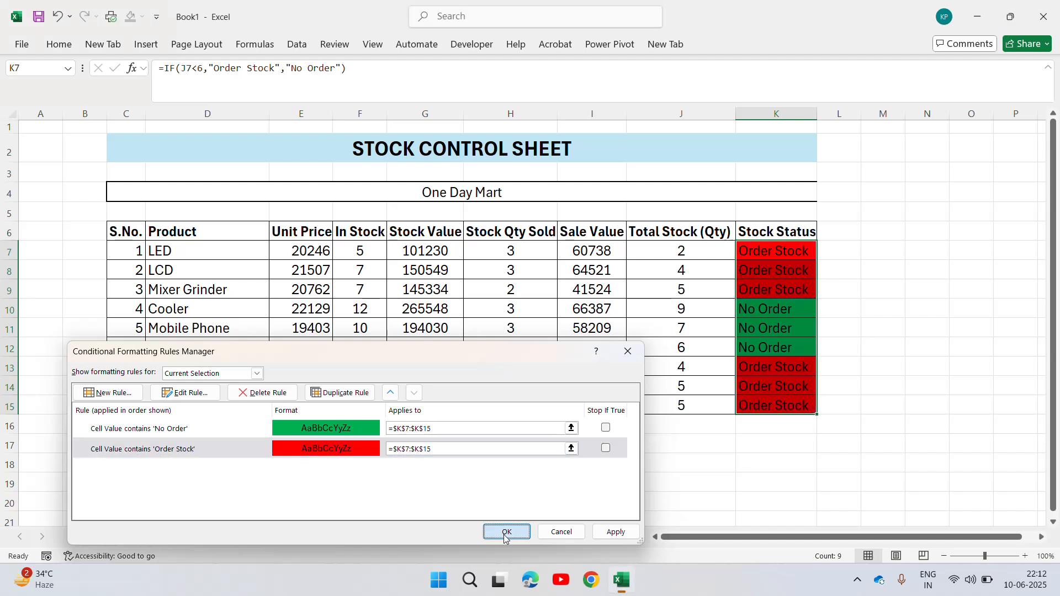
Center the contents of the whole table C6:K15 horizontally and widen the Stock Status column slightly.
left_click(897, 297)
left_click(840, 257)
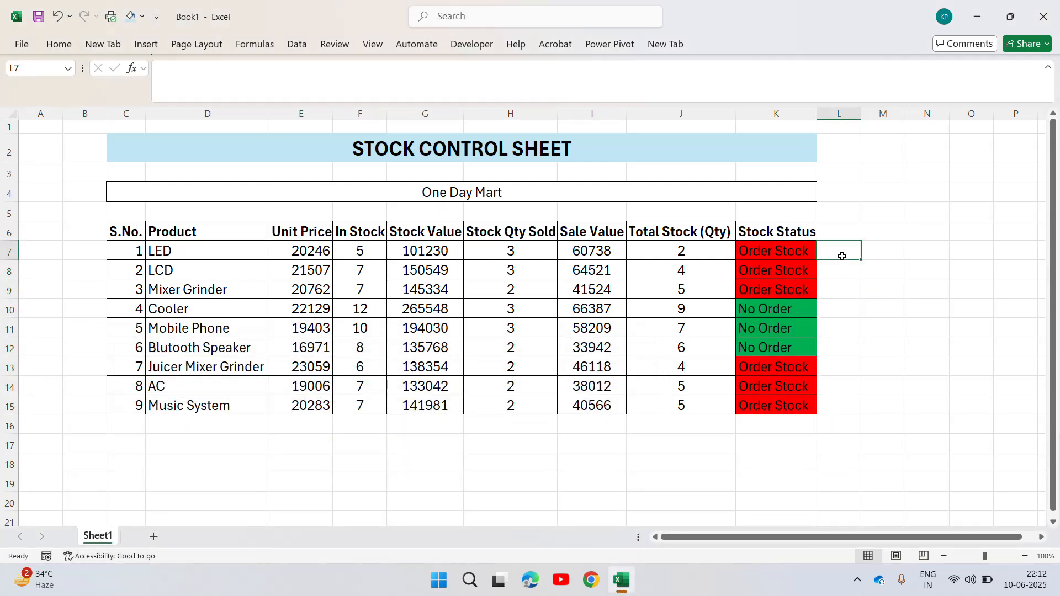
key("Up")
key("Left")
key("Left")
key("Left")
key("Left")
key("Left")
key("Left")
key("Left")
key("Left")
key("Left")
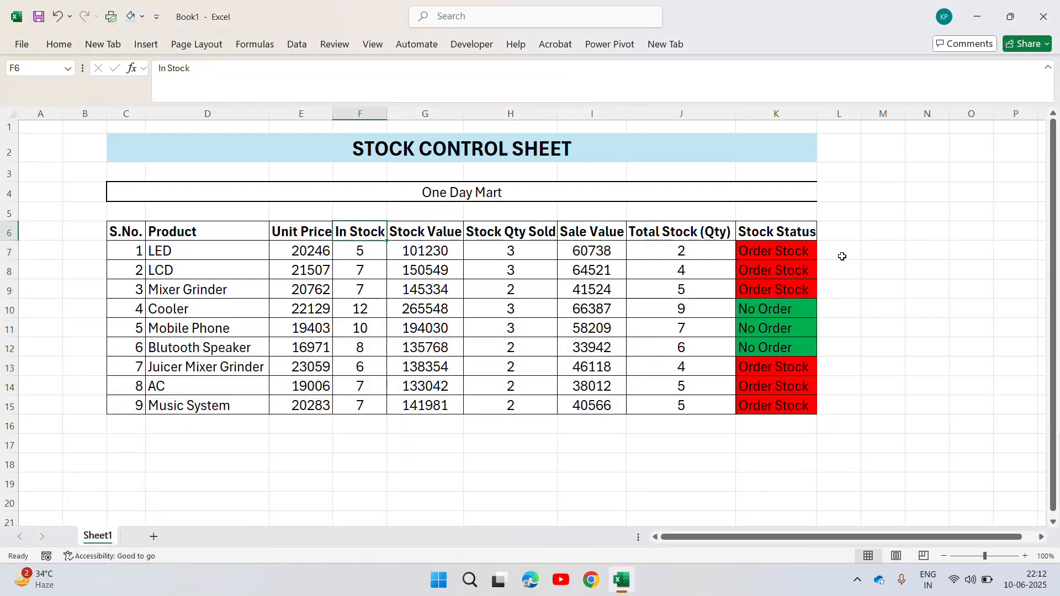
key("ctrl+shift+Right")
key("ctrl+shift+Down")
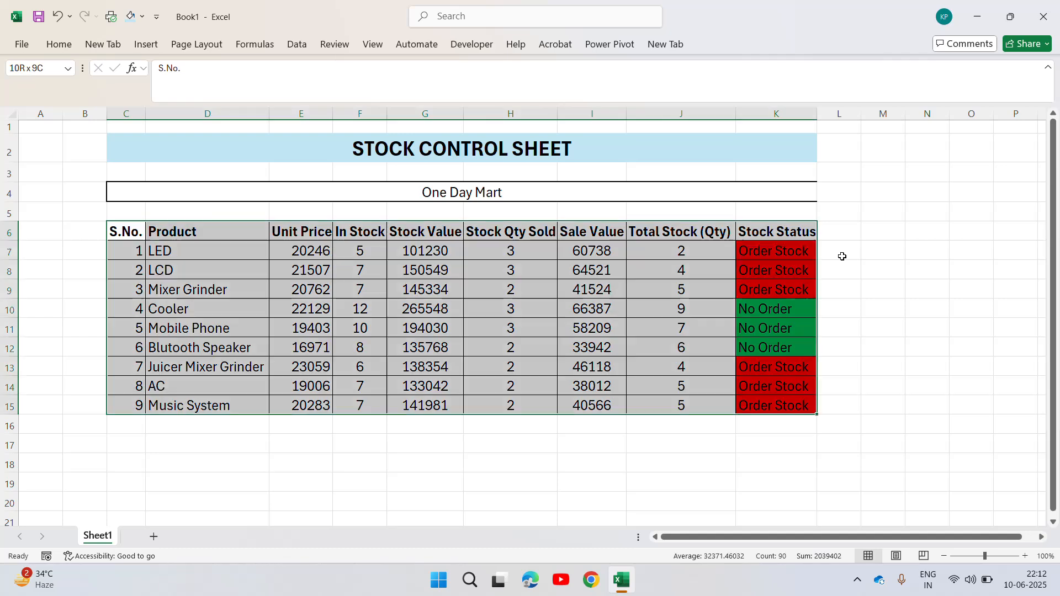
left_click(57, 44)
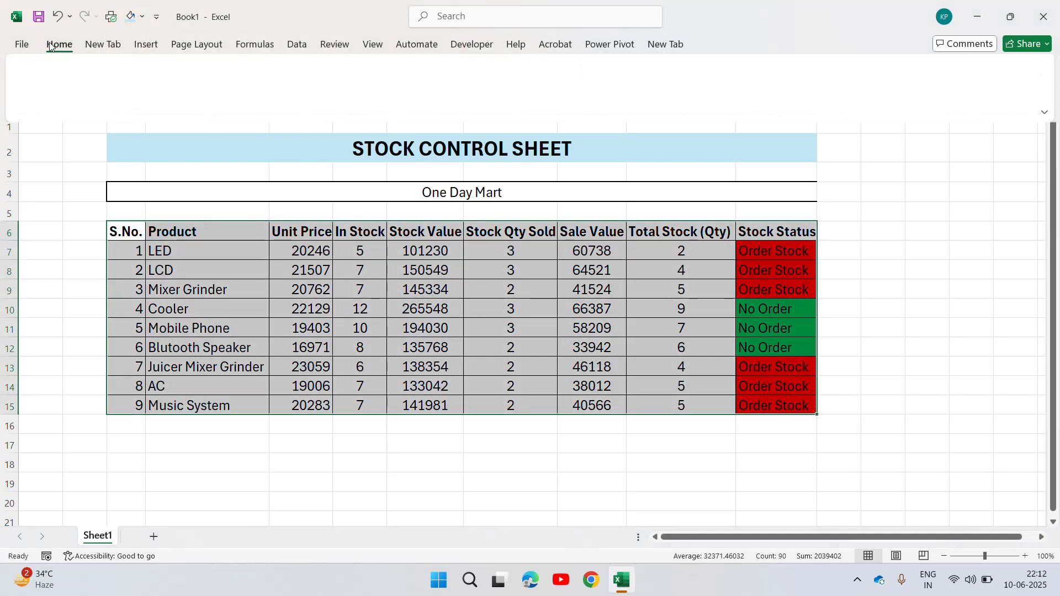
left_click(280, 82)
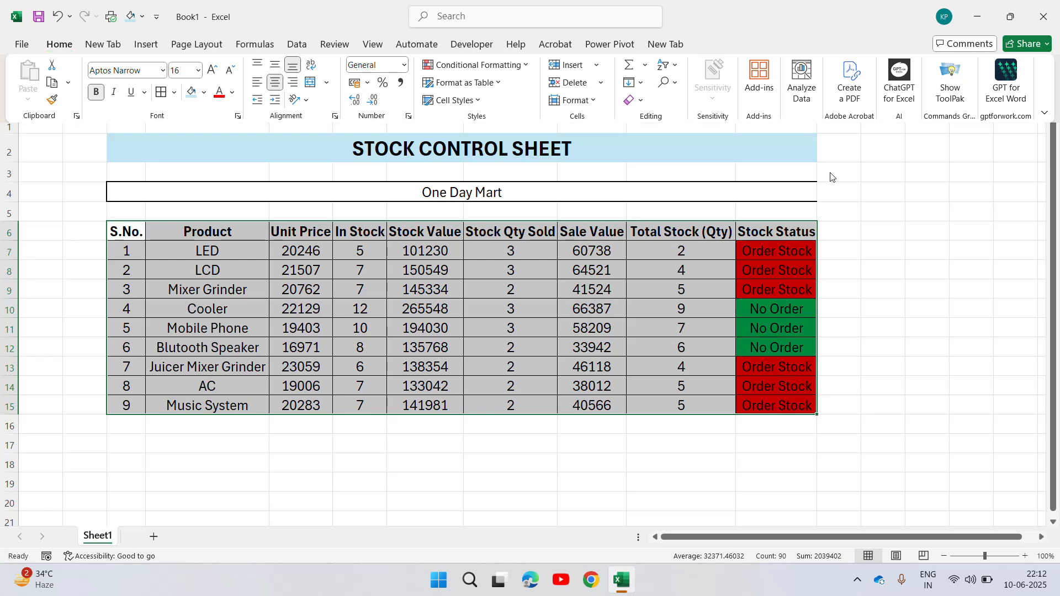
left_click(822, 151)
left_click_drag(818, 114, 821, 113)
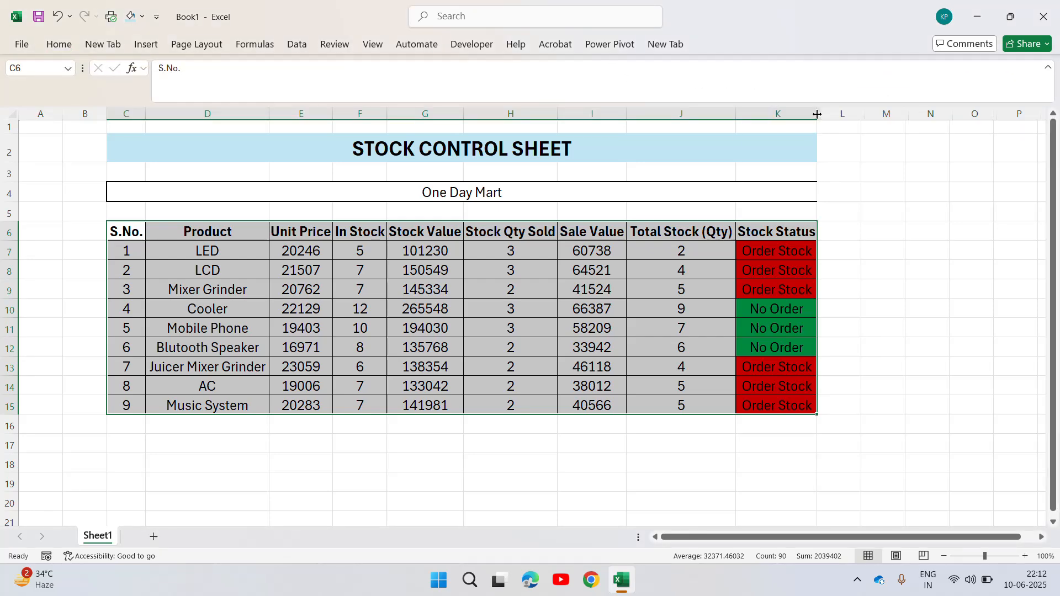
left_click(838, 231)
key("Left")
key("Left")
key("Left")
key("Left")
key("Left")
key("Left")
key("Left")
key("Left")
key("Left")
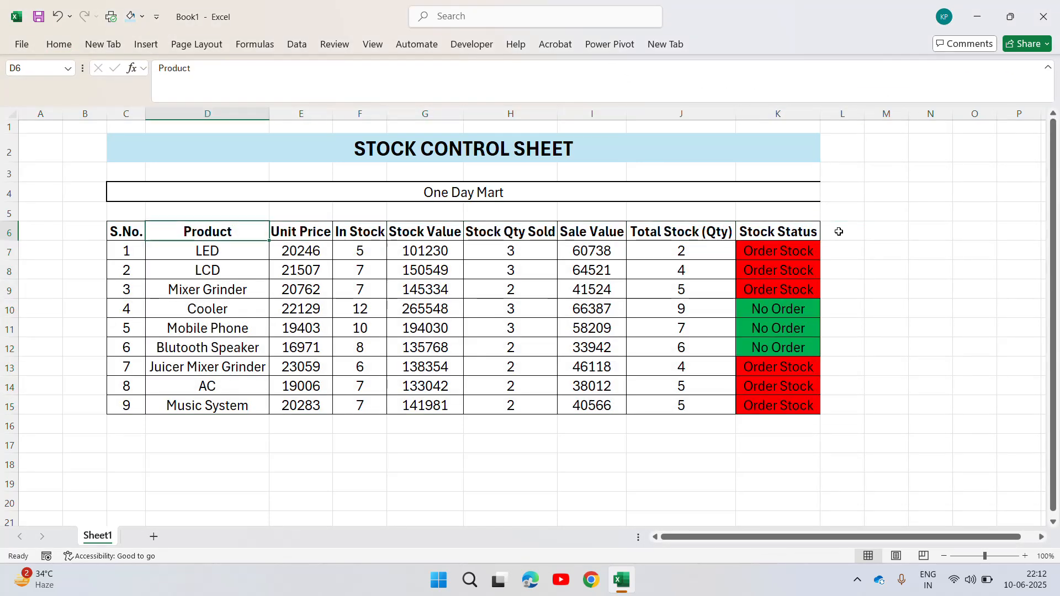
key("ctrl+shift+Down")
key("ctrl+shift+Right")
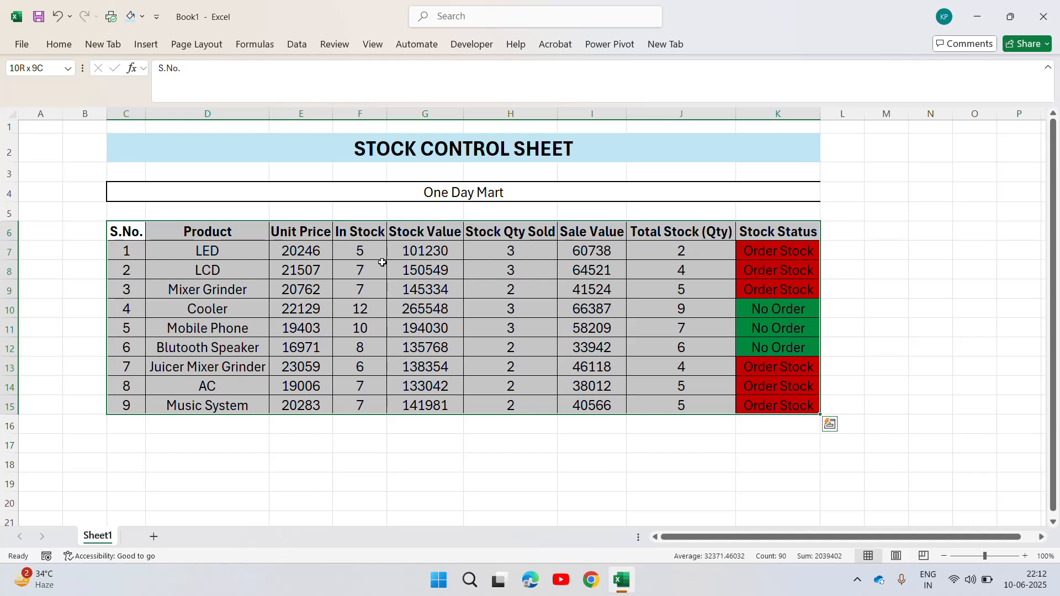
left_click(242, 270)
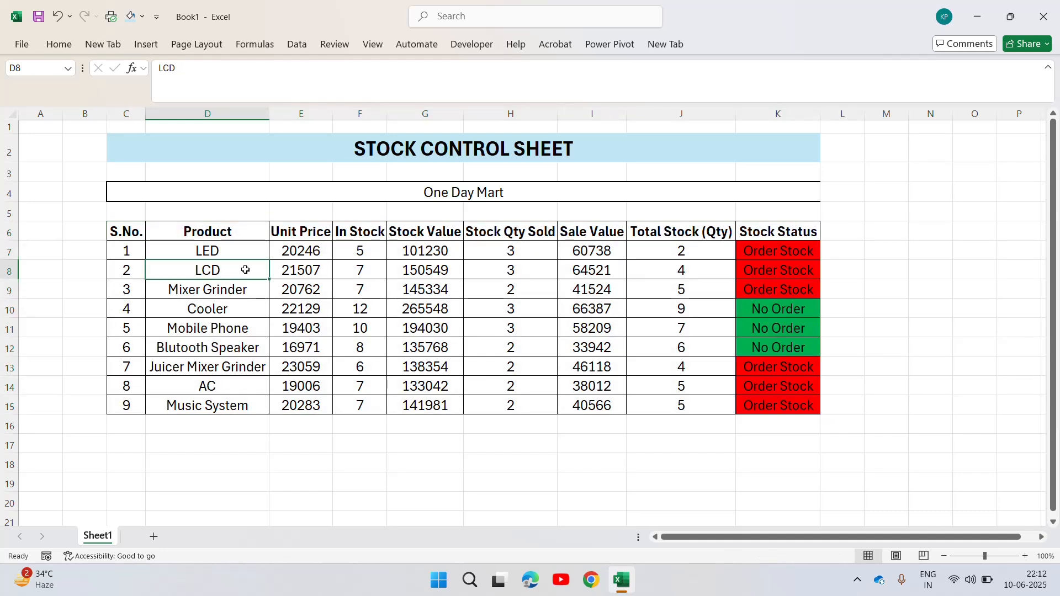
Apply a thick outside border around C6:G15, from the S.No. column through the Stock Value column.
left_click(225, 235)
key("Left")
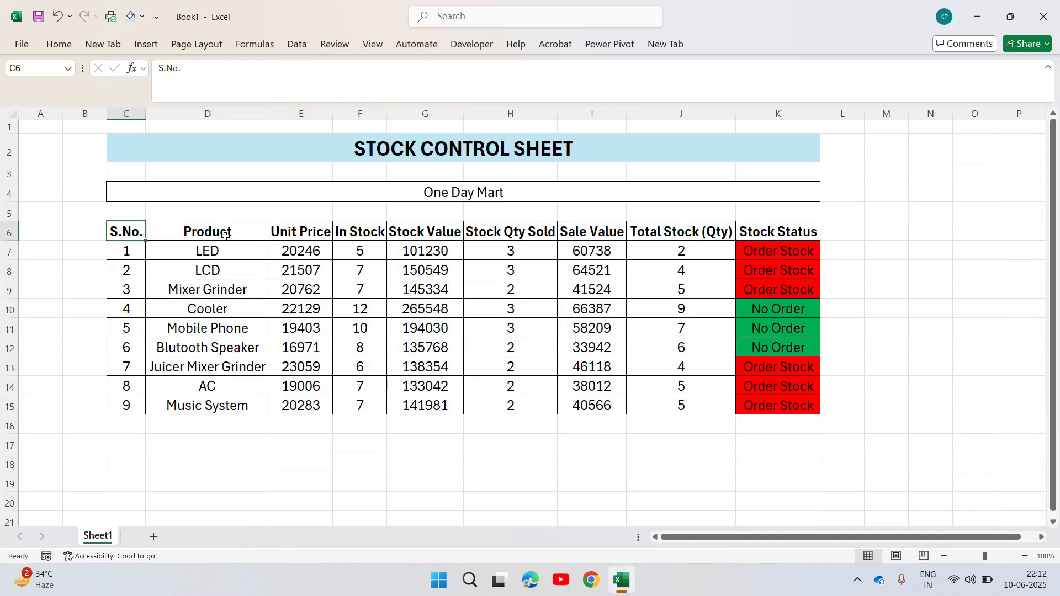
key("shift+Right")
key("shift+Right")
key("shift+Right")
key("shift+Right")
key("shift+Down")
key("shift+Down")
key("shift+Down")
key("shift+Down")
key("shift+Down")
key("shift+Down")
key("shift+Down")
key("shift+Down")
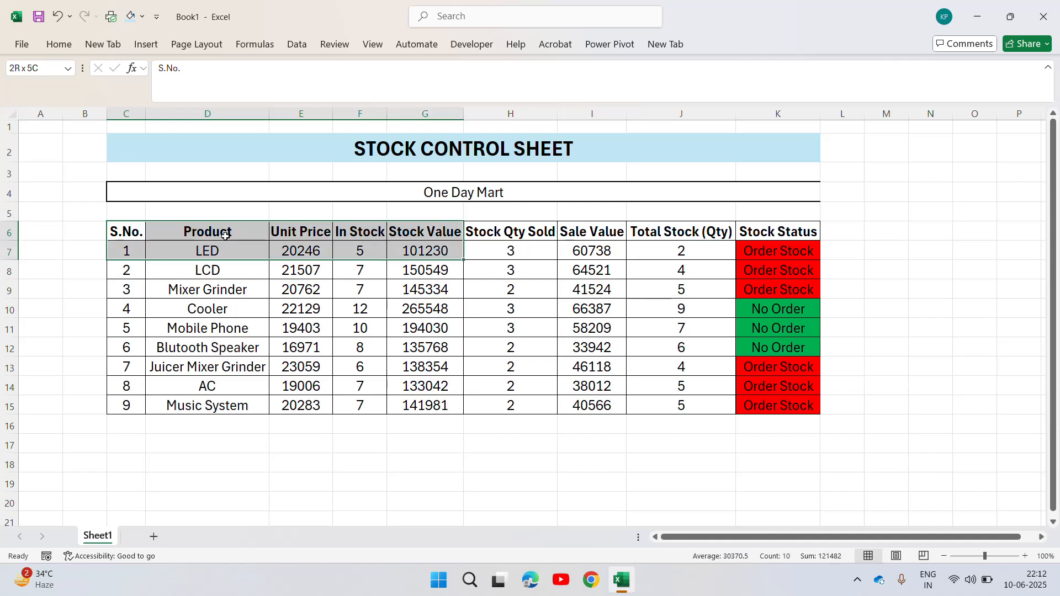
key("shift+Down")
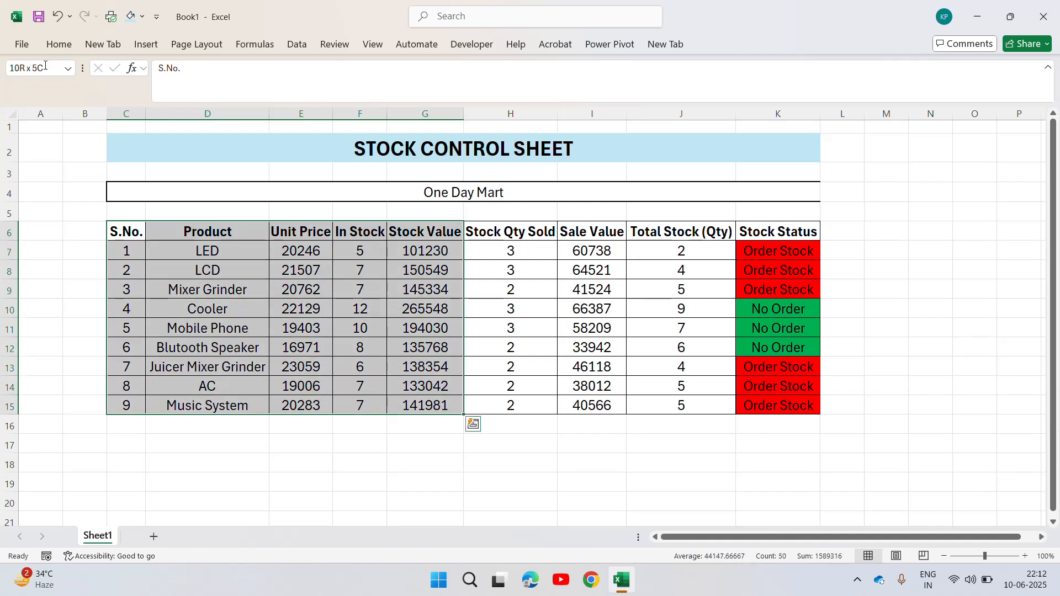
left_click(55, 45)
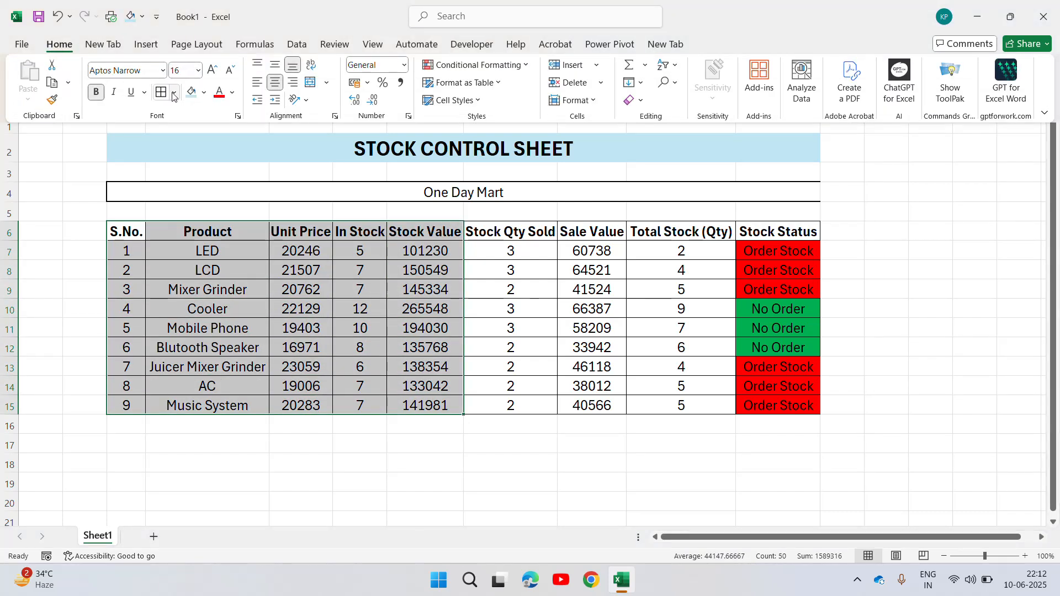
left_click(174, 93)
left_click(169, 271)
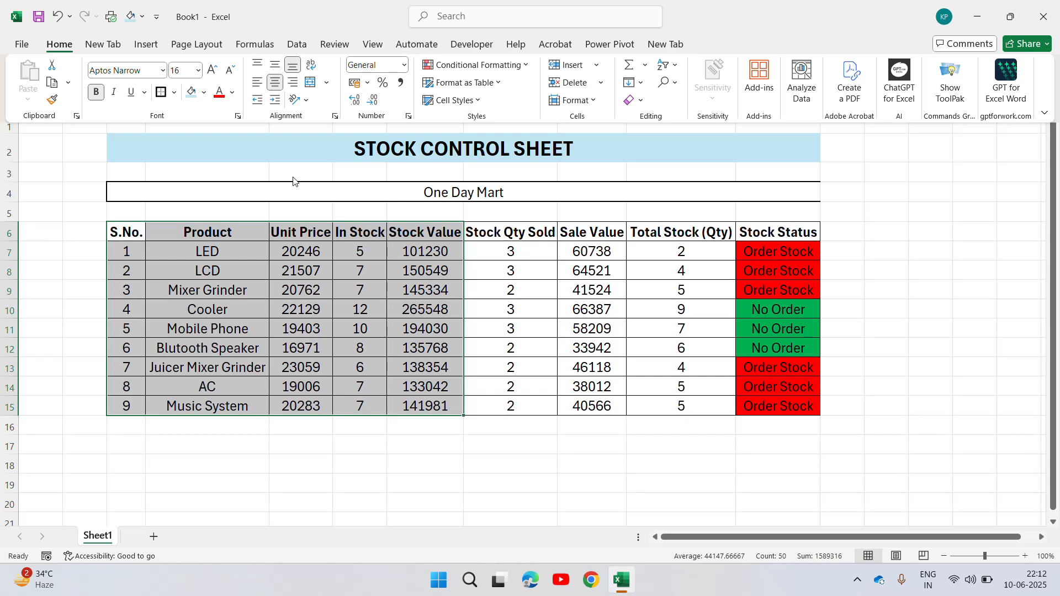
Fill C6:G15, from the S.No. column through the Stock Value column, with a light orange color.
left_click(204, 94)
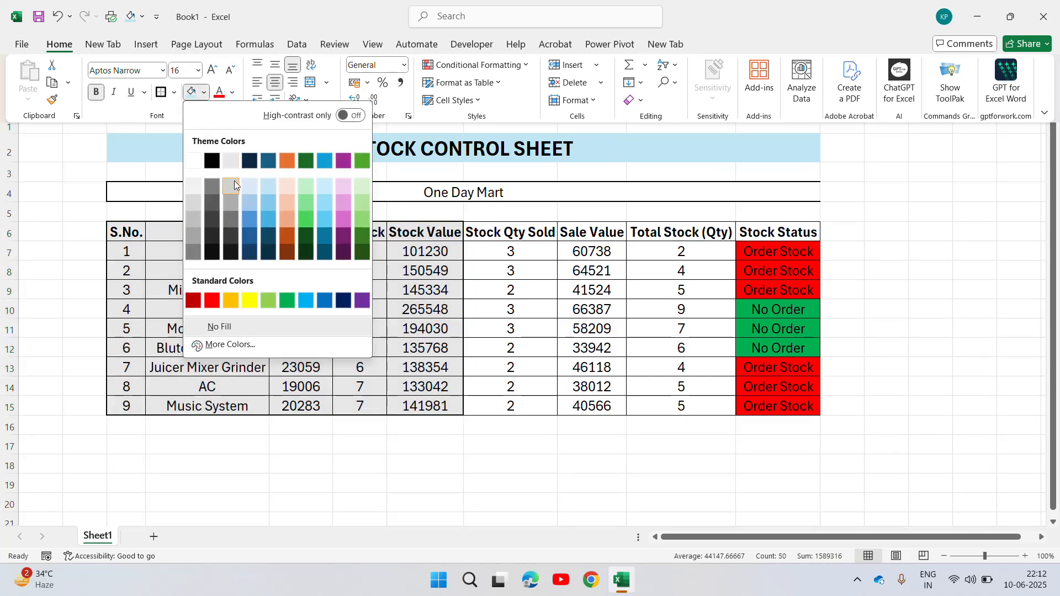
left_click(293, 190)
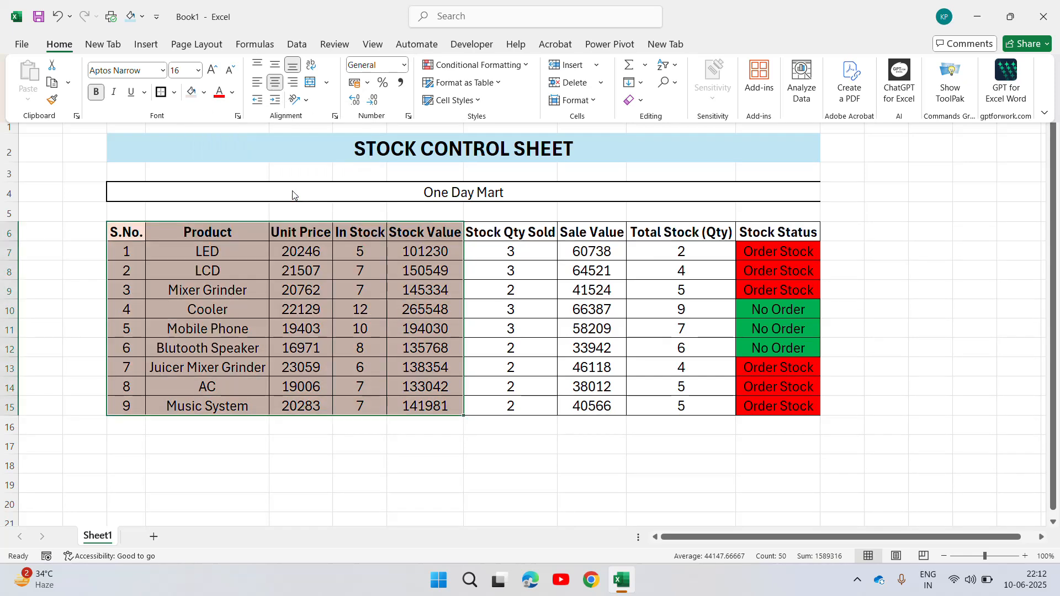
Apply a thick outside border and a light green fill to the Stock Qty Sold and Sale Value columns, H6:I15.
left_click(507, 238)
key("shift+Down")
key("shift+Down")
key("shift+Down")
key("shift+Down")
key("shift+Down")
key("shift+Down")
key("shift+Down")
key("shift+Down")
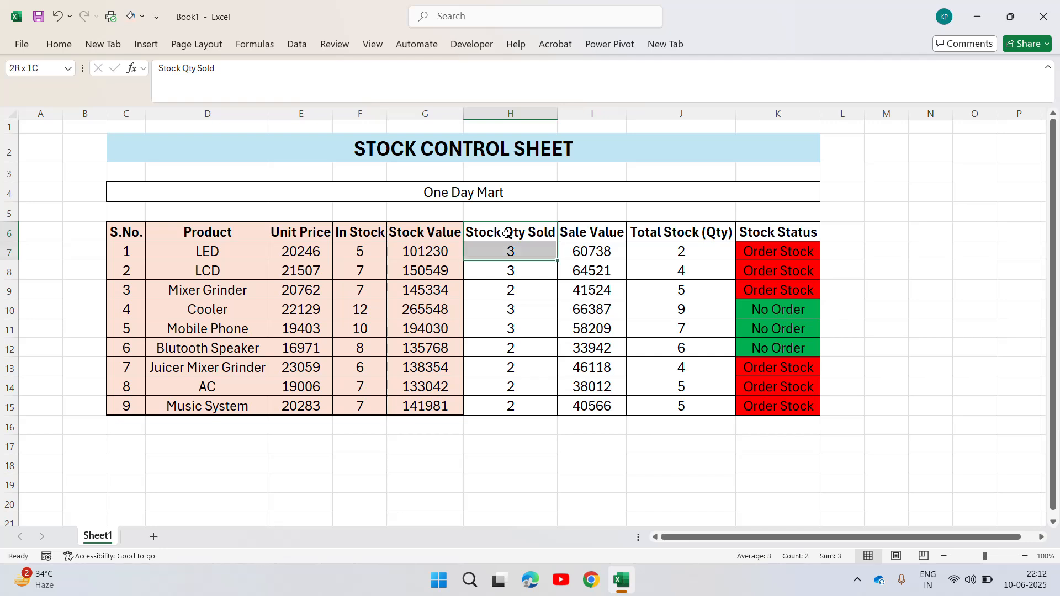
key("shift+Down")
key("shift+Right")
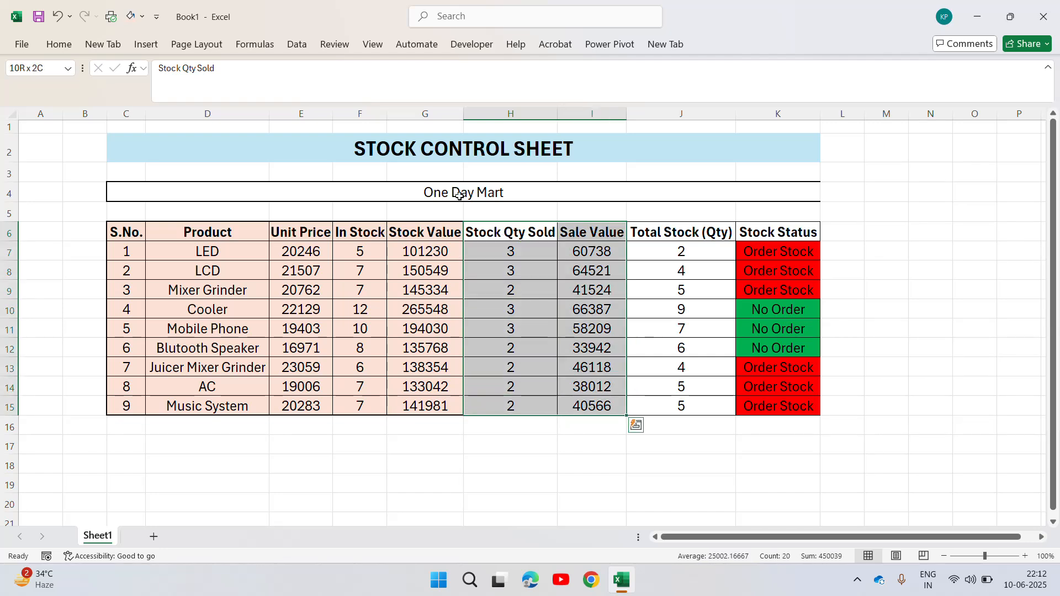
left_click(65, 47)
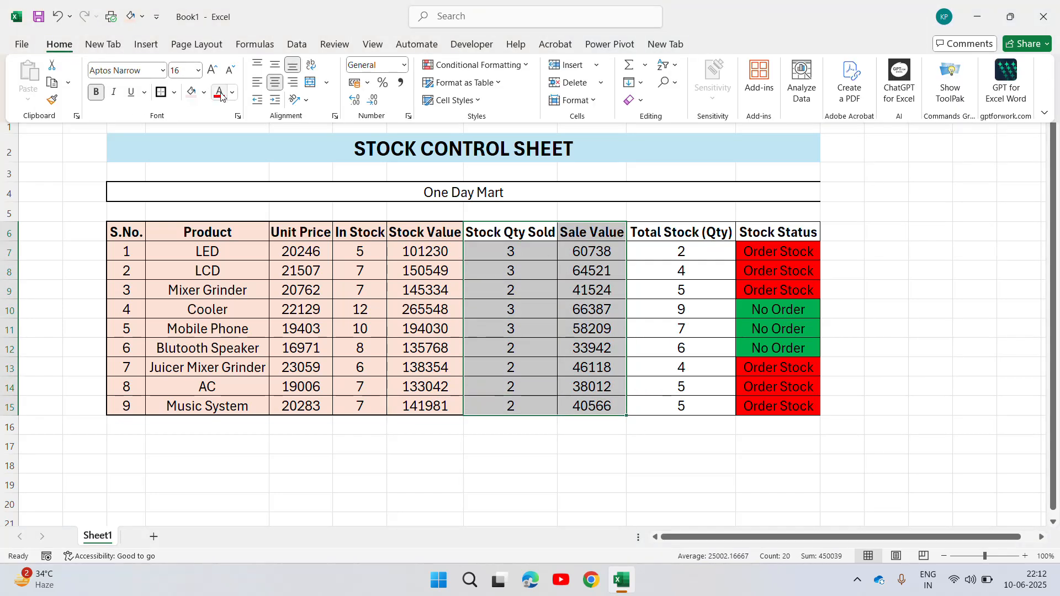
left_click(204, 93)
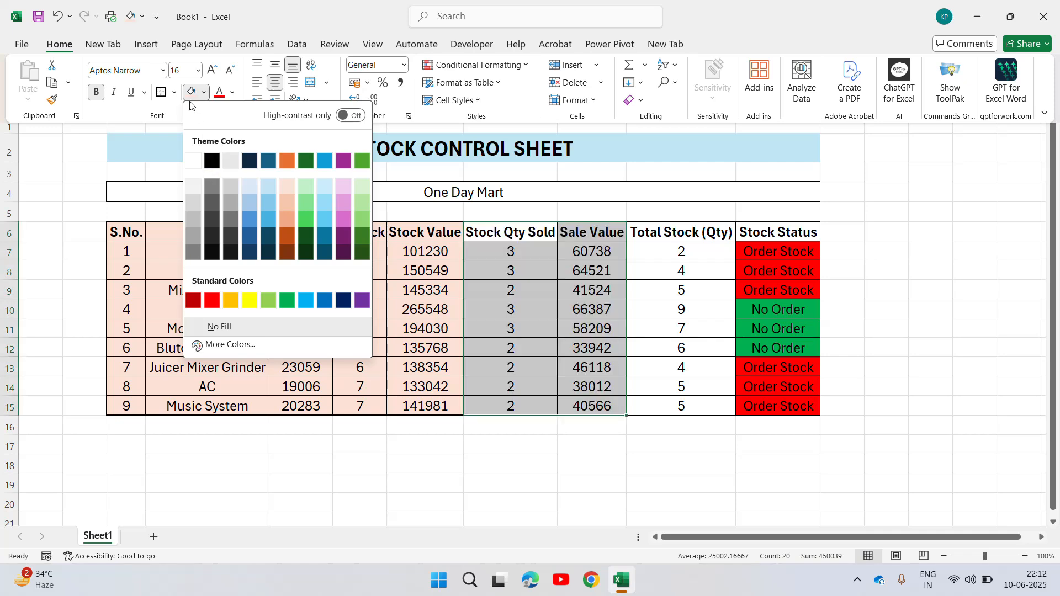
left_click(174, 93)
left_click(172, 254)
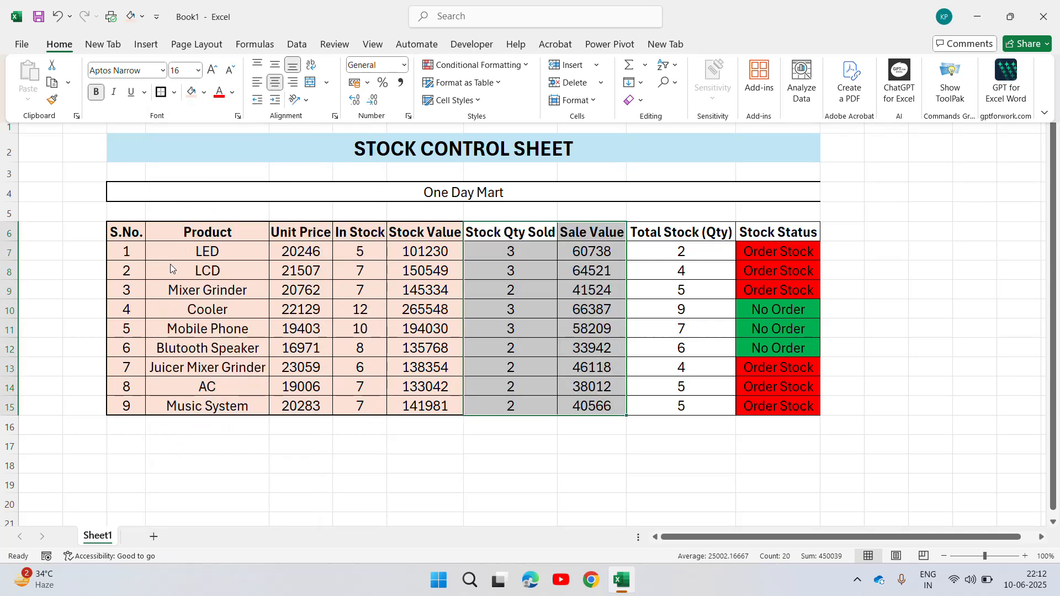
left_click(204, 94)
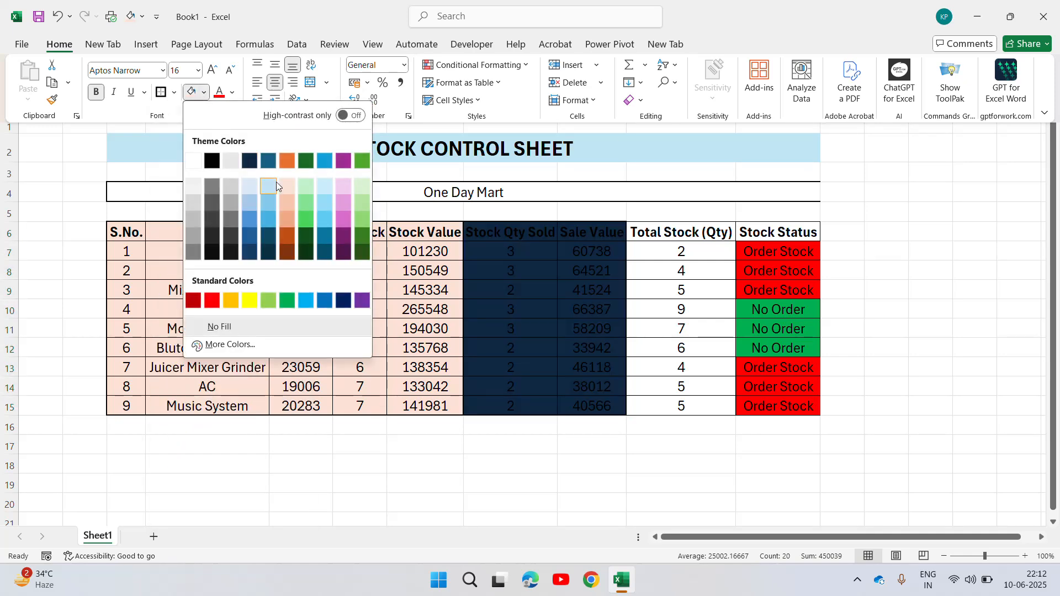
left_click(311, 197)
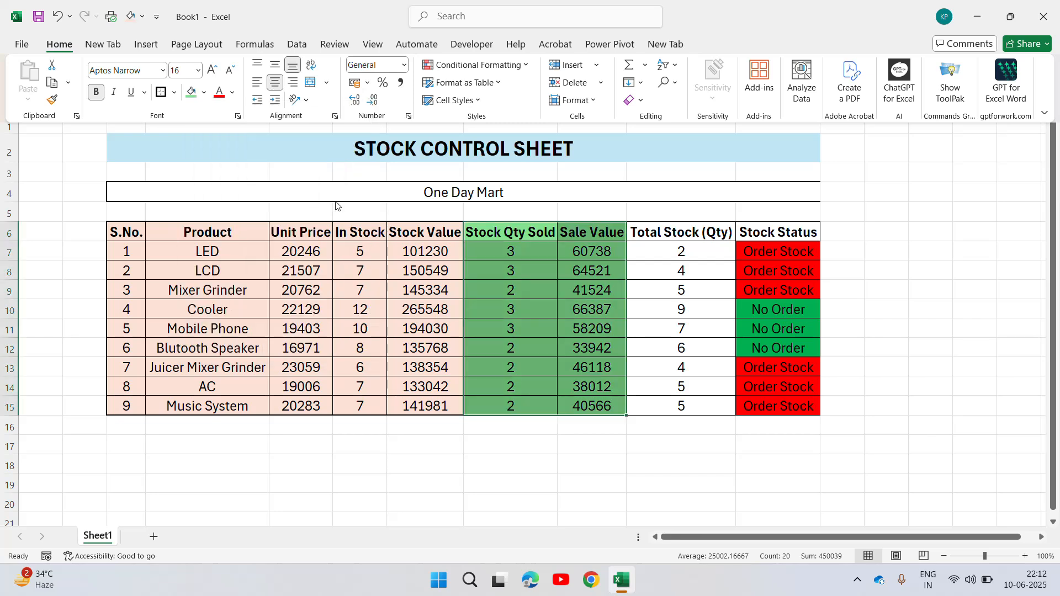
Fill J6:K15, the Total Stock (Qty) and Stock Status columns, with a light blue color.
left_click(702, 233)
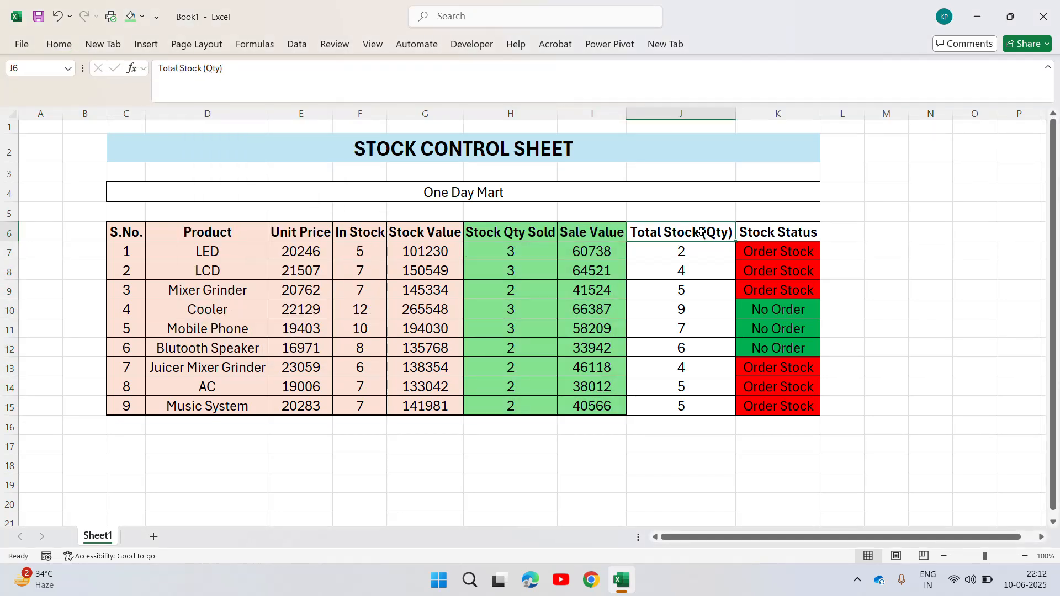
key("shift+Down")
key("shift+Down")
key("shift+Down")
key("shift+Down")
key("shift+Down")
key("shift+Down")
key("shift+Down")
key("shift+Down")
key("shift+Down")
key("shift+Right")
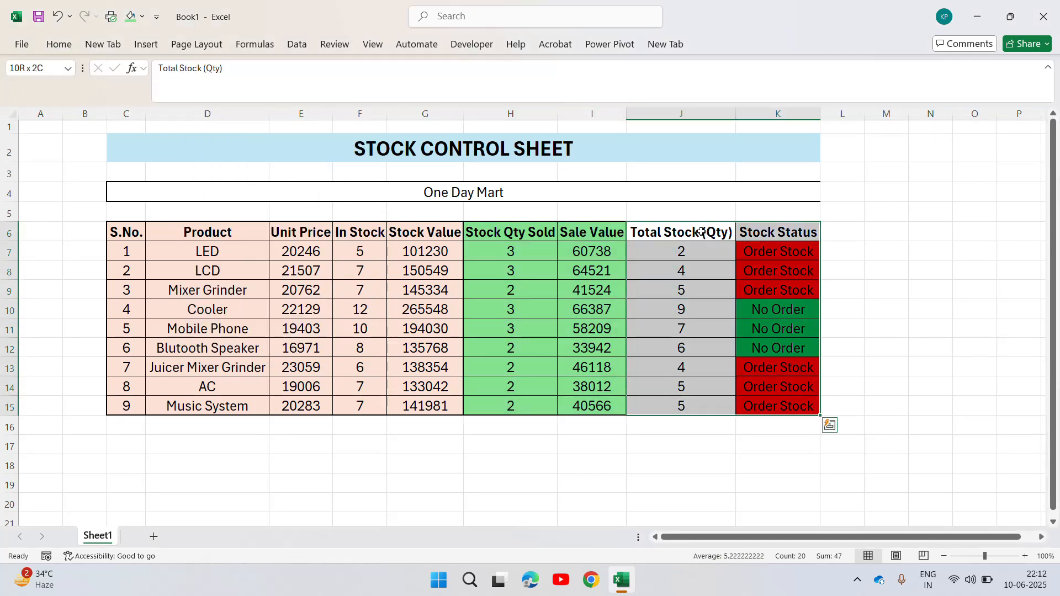
left_click(58, 45)
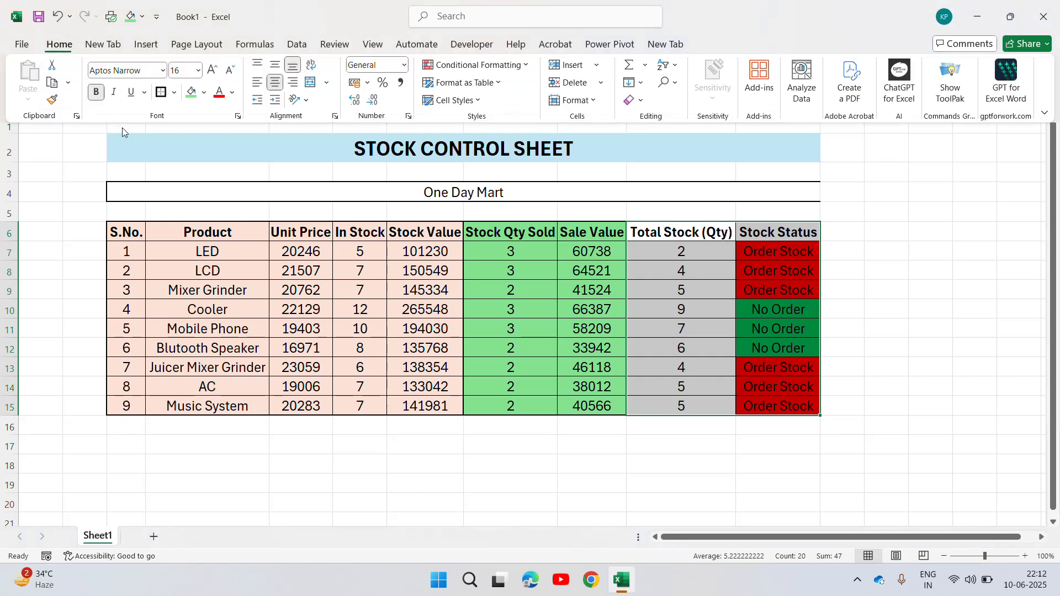
left_click(204, 92)
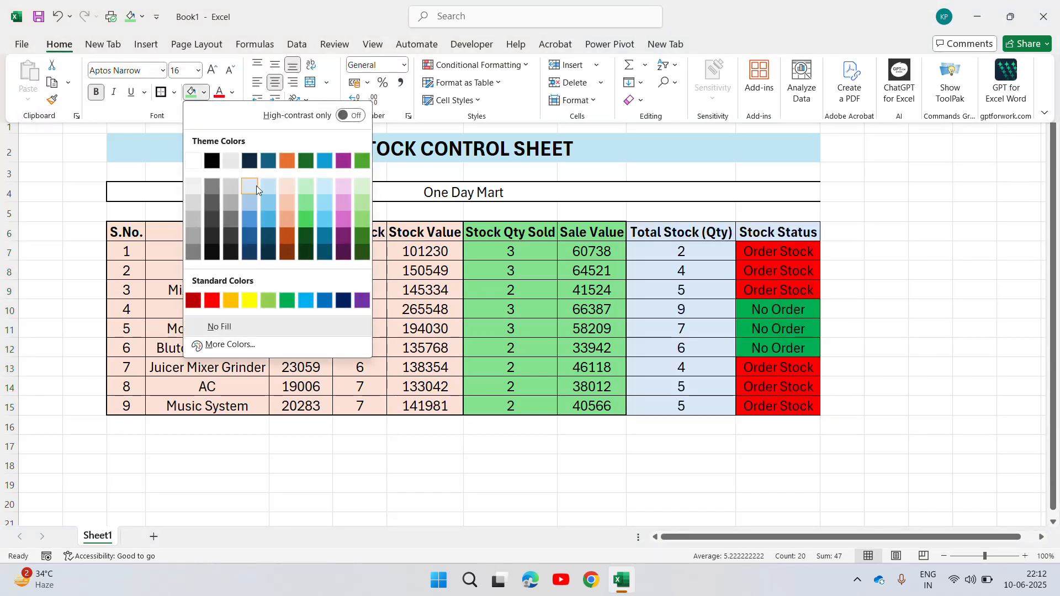
left_click(327, 192)
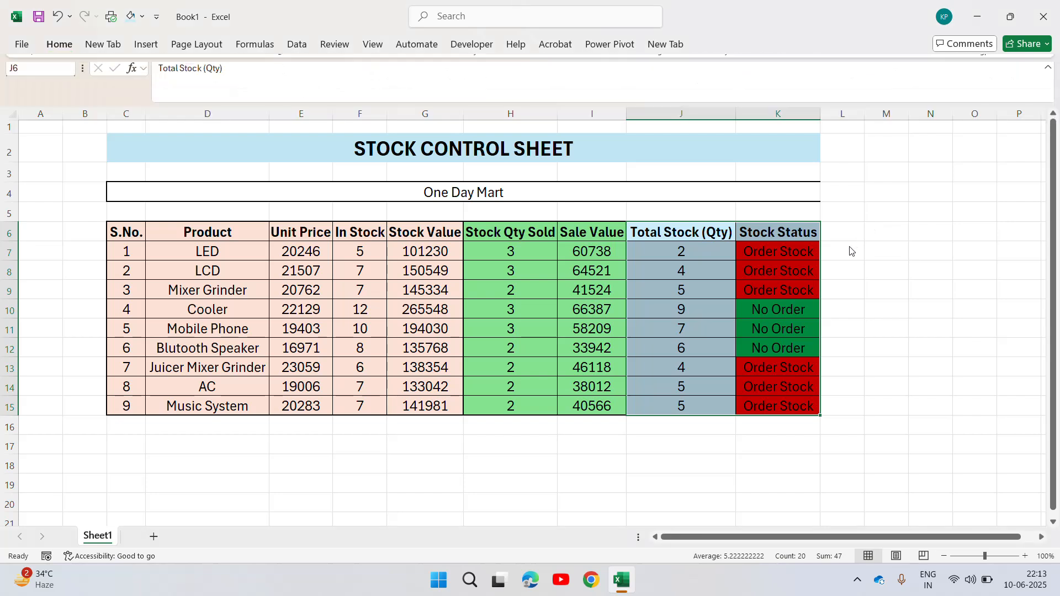
Review the column headings from S.No. to Stock Qty Sold and inspect the Stock Value formula of the LED row.
left_click(694, 257)
left_click(158, 232)
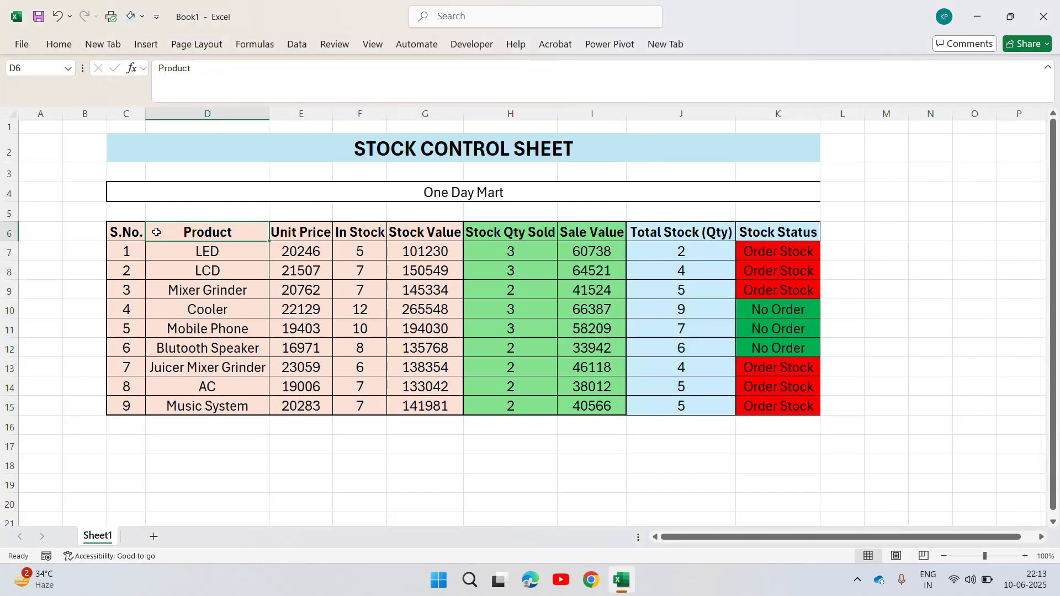
key("Left")
key("Right")
key("Right")
key("Right")
key("Right")
key("Left")
key("Left")
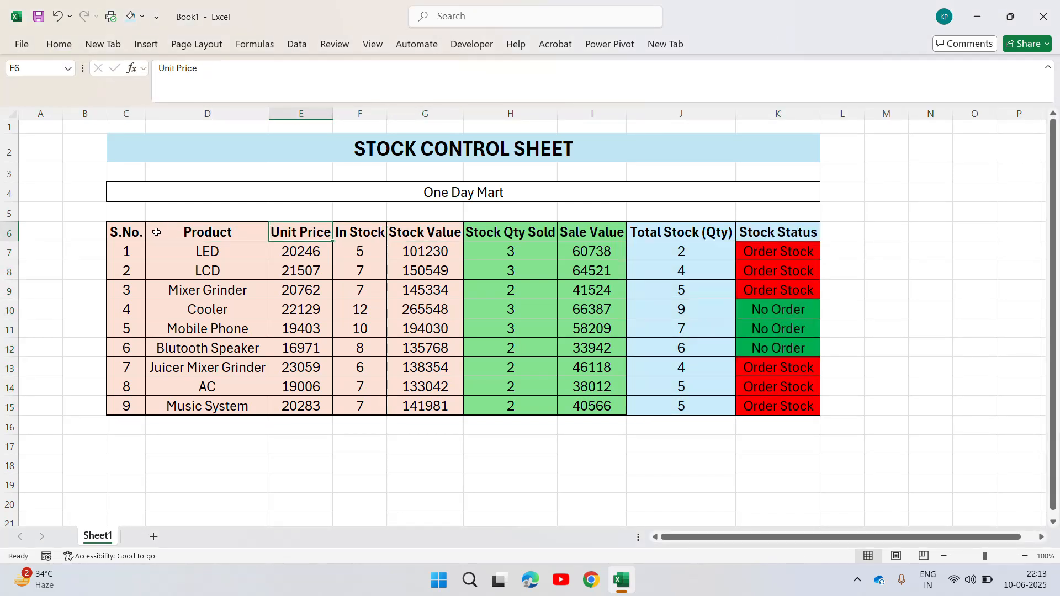
key("Up")
key("Down")
key("Down")
key("Right")
key("Right")
key("Right")
key("Right")
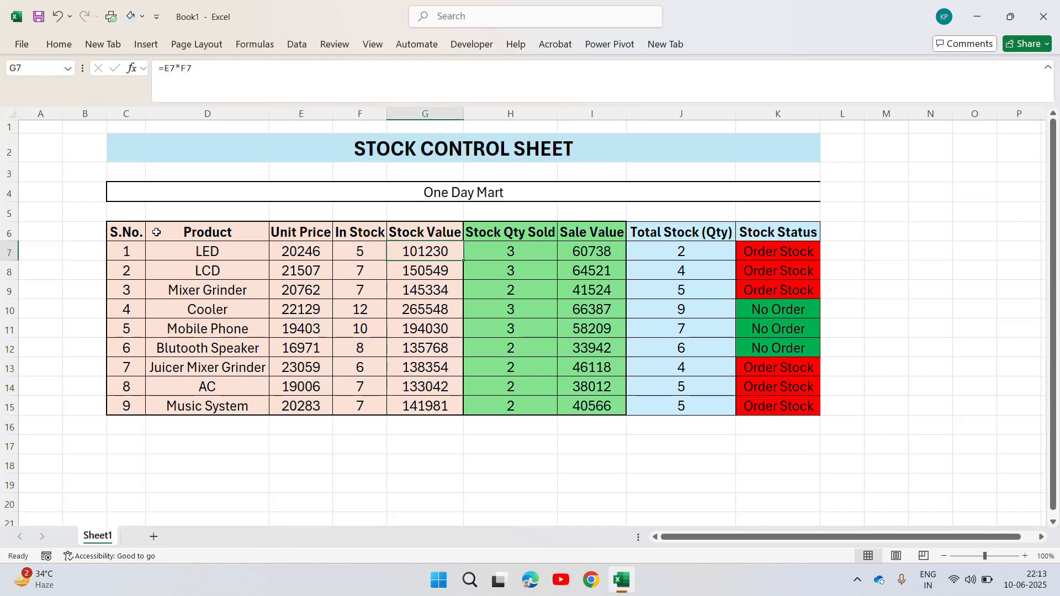
key("Up")
key("Left")
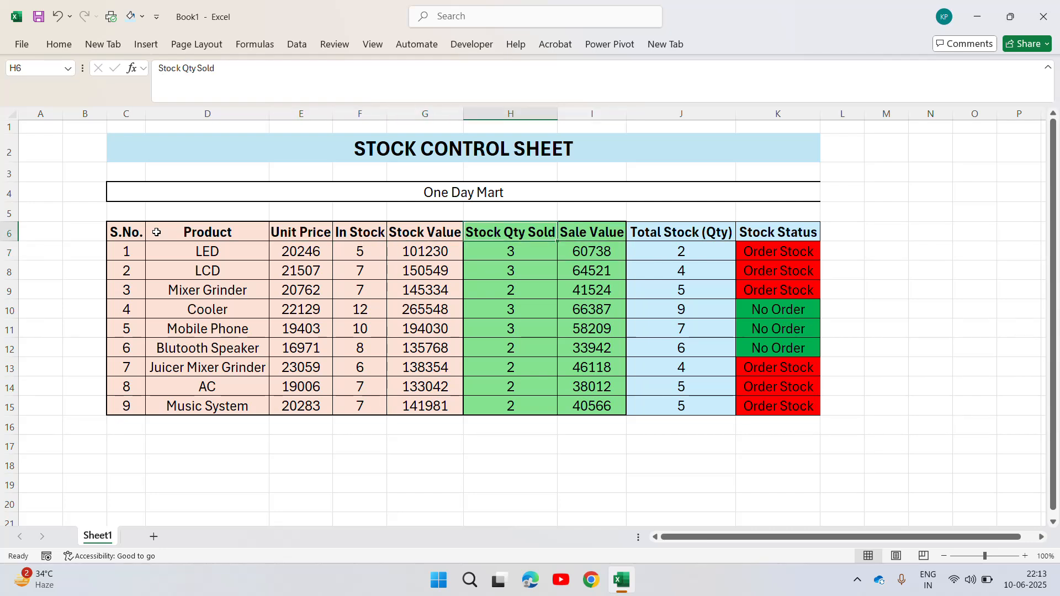
Check the sold quantities and sale values of the first two products and the Total Stock (Qty) formula in J7.
key("Down")
key("Right")
key("Right")
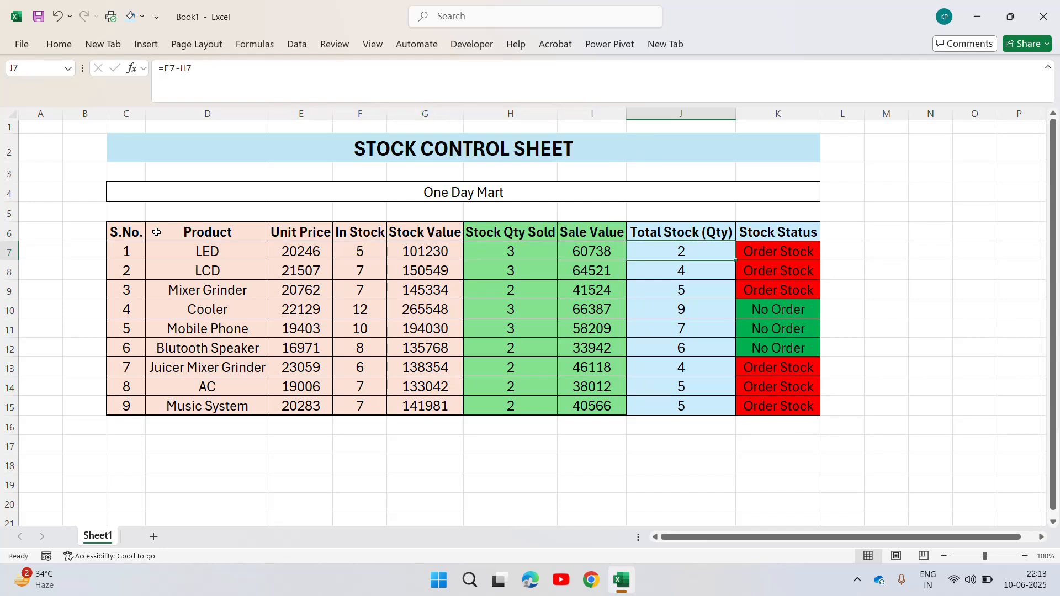
key("Up")
key("Down")
left_click(611, 269)
key("Left")
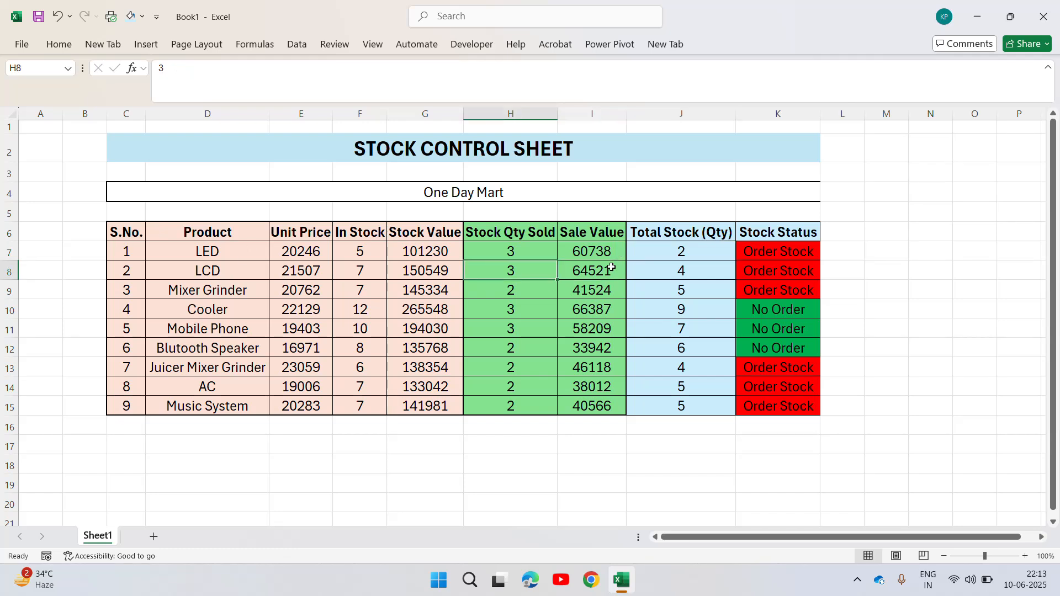
key("Left")
key("Left")
key("Right")
key("Right")
key("Up")
key("Right")
key("Right")
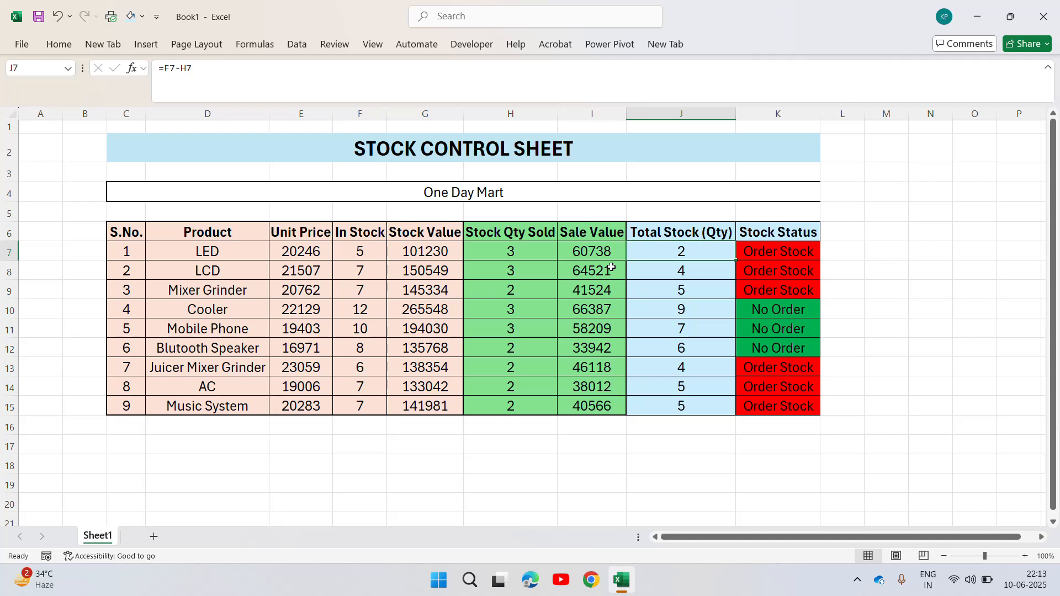
Compare the Stock Status formulas with the remaining stock in the LED and Mobile Phone rows.
left_click(812, 243)
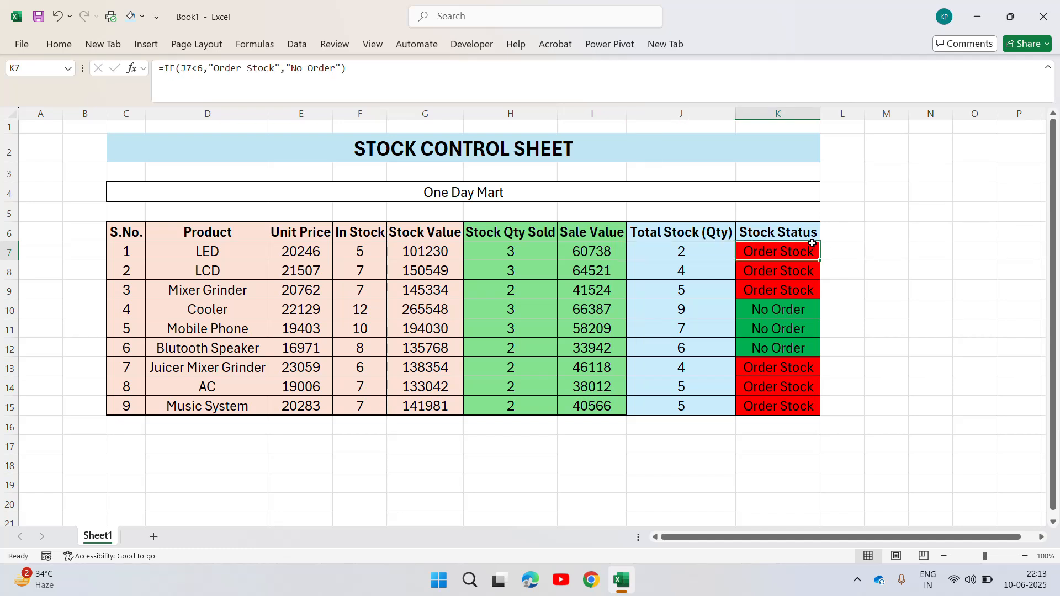
left_click(691, 250)
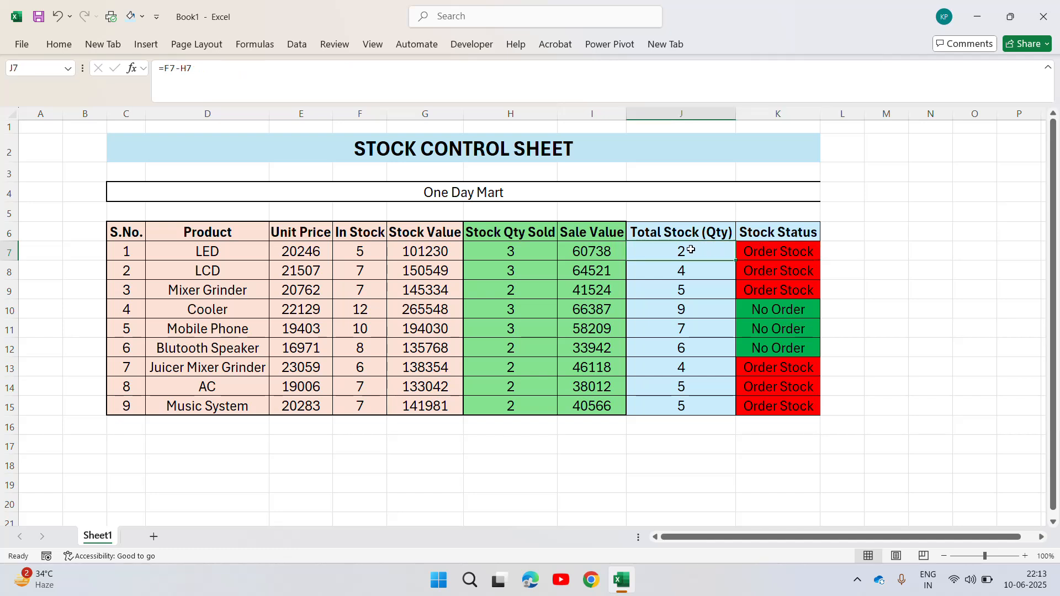
left_click(694, 322)
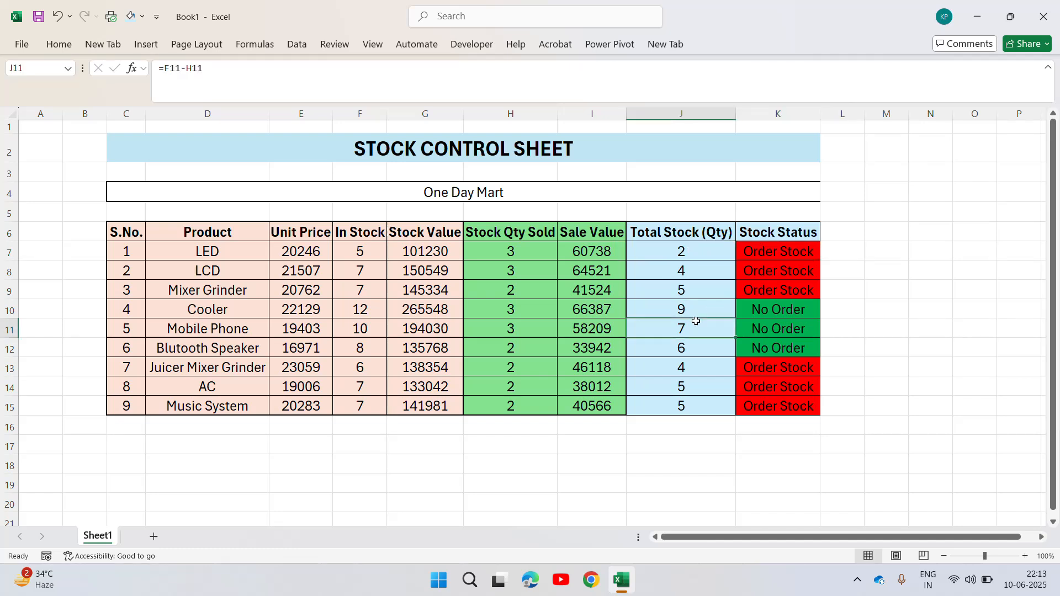
left_click(764, 320)
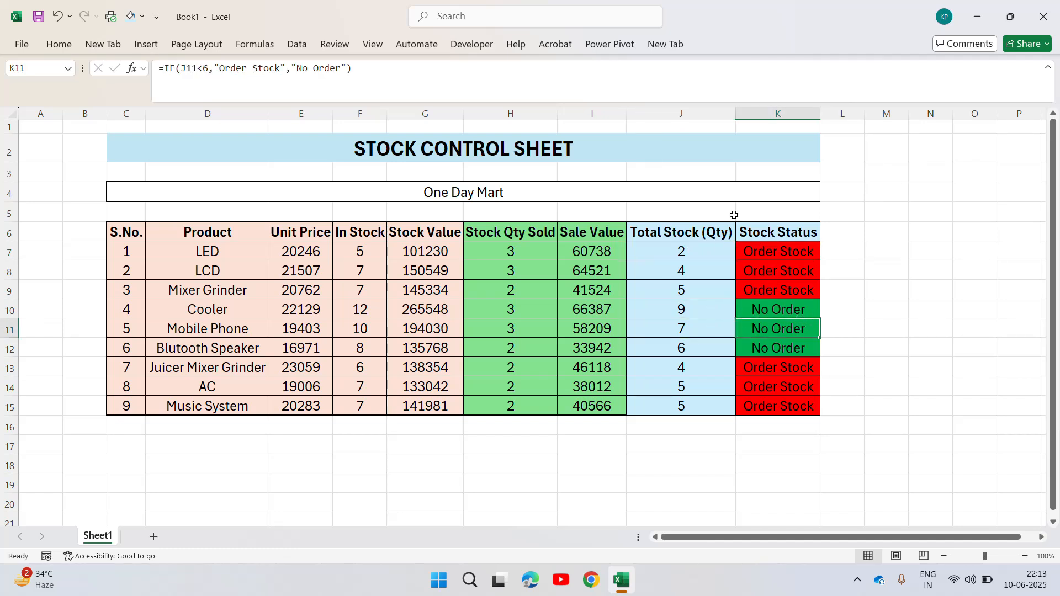
left_click(754, 231)
Apply a thick outside border around C4:K15, from the One Day Mart row to the end of the table.
left_click(640, 188)
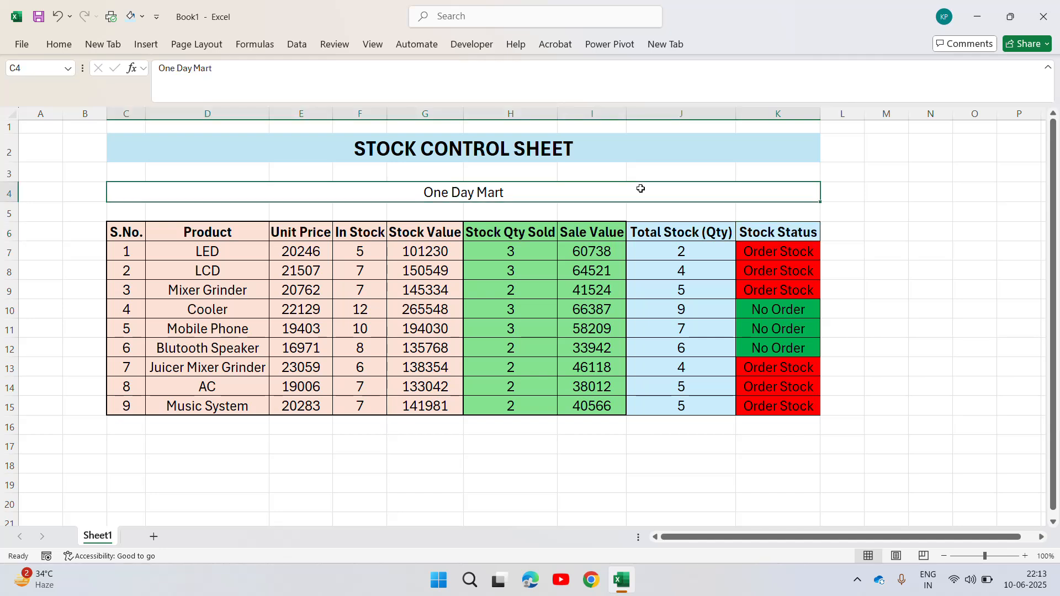
key("shift+Down")
key("shift+Down")
key("shift+Down")
key("shift+Down")
key("shift+Down")
key("shift+Down")
key("shift+Down")
key("shift+Down")
key("shift+Down")
key("shift+Down")
key("shift+Down")
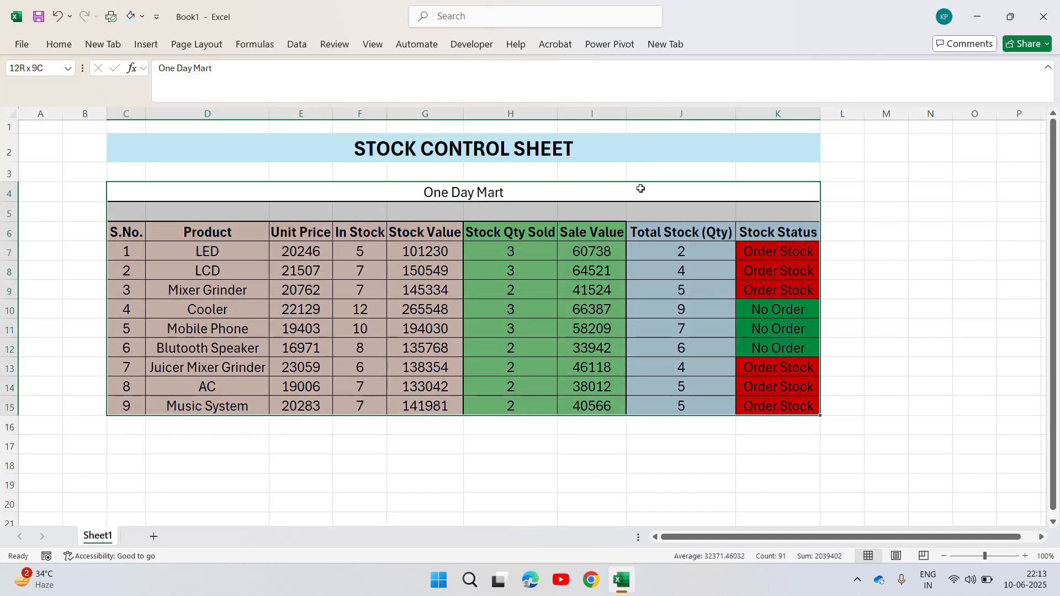
left_click(72, 45)
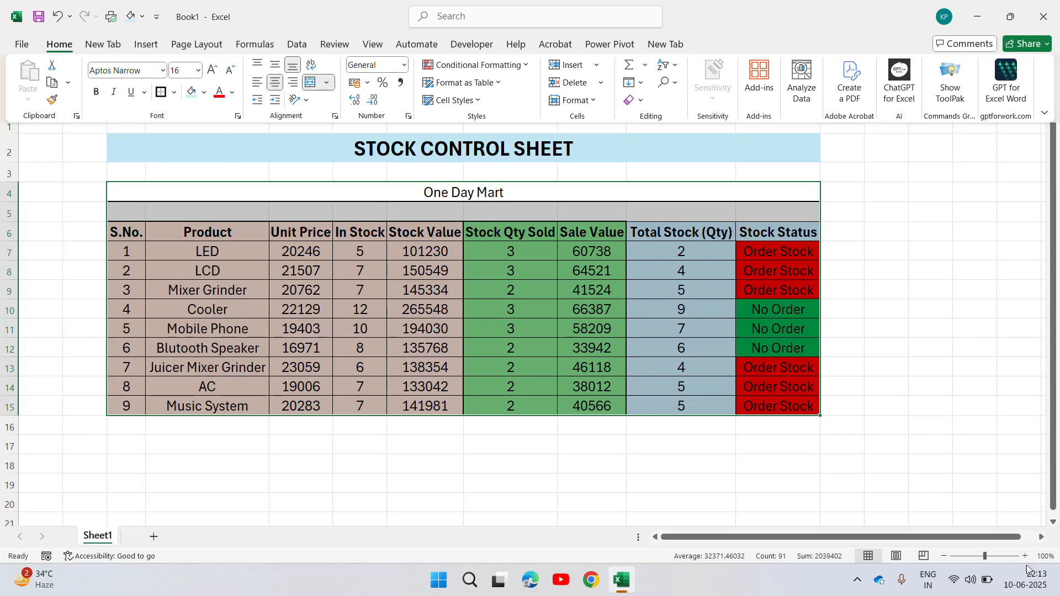
Examine the LED row from Unit Price to Total Stock (Qty) at 218% zoom and return the sheet to 107%.
left_click(998, 555)
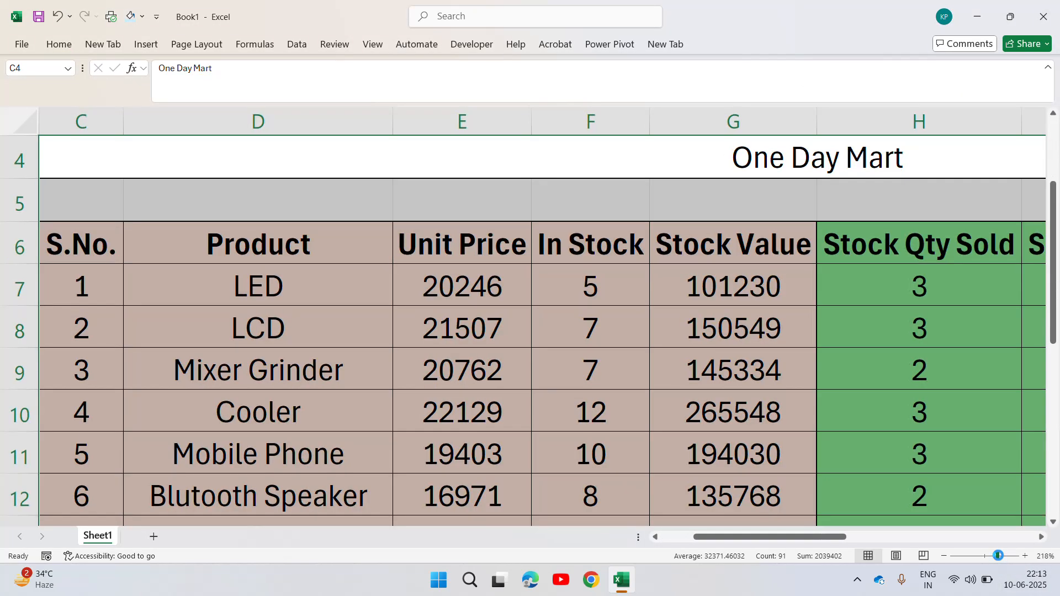
left_click(515, 266)
key("Right")
key("Right")
key("Right")
key("Right")
key("Right")
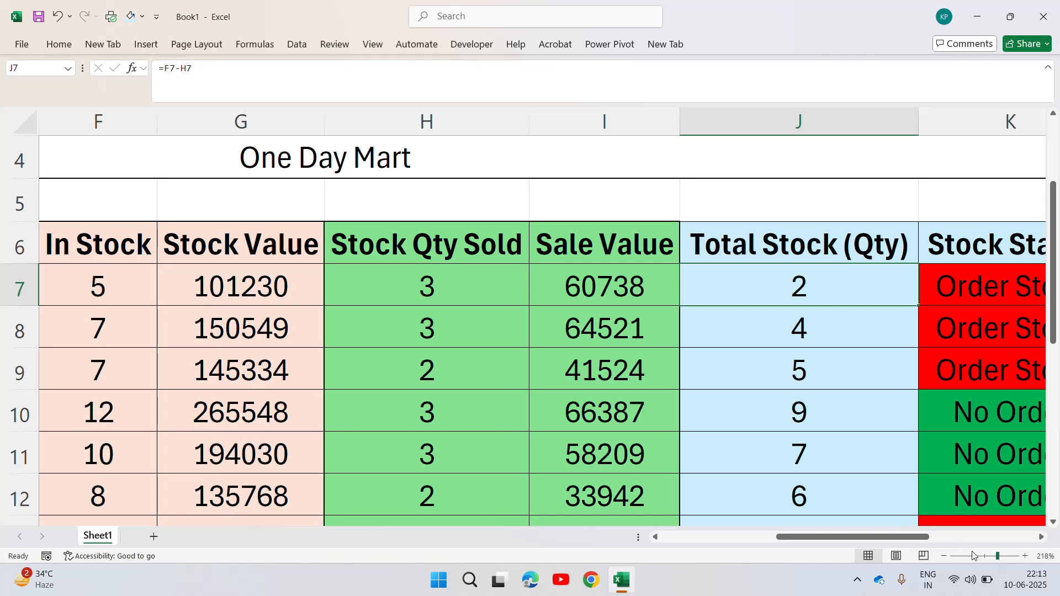
left_click(985, 555)
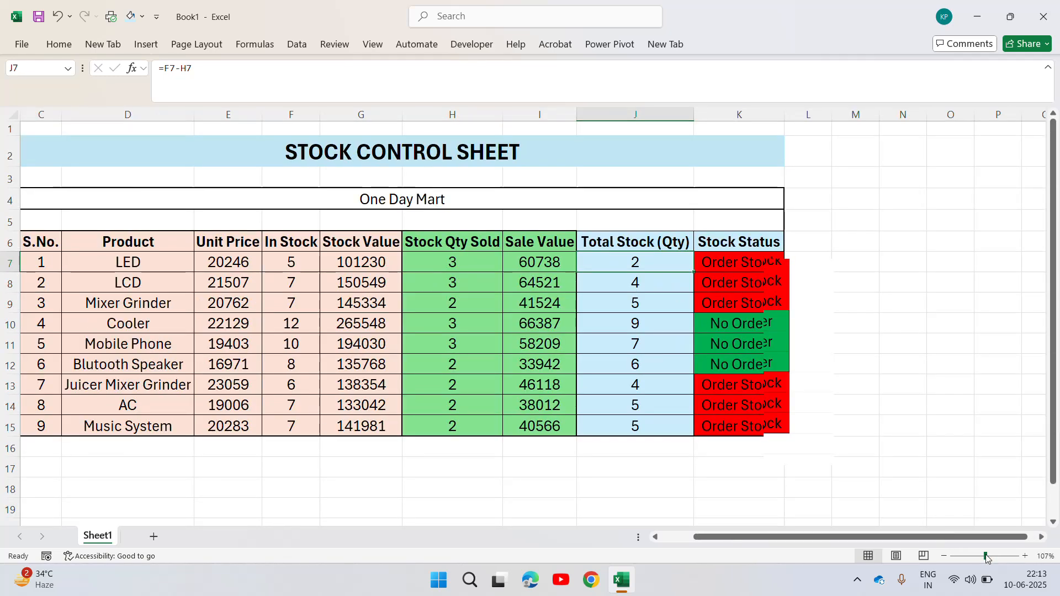
left_click(840, 322)
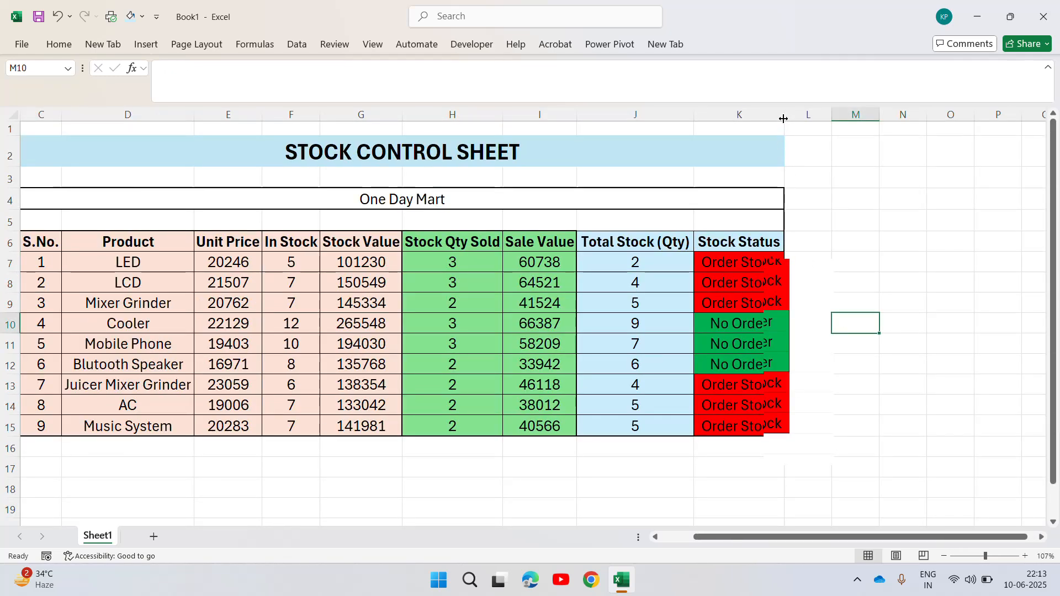
left_click(829, 274)
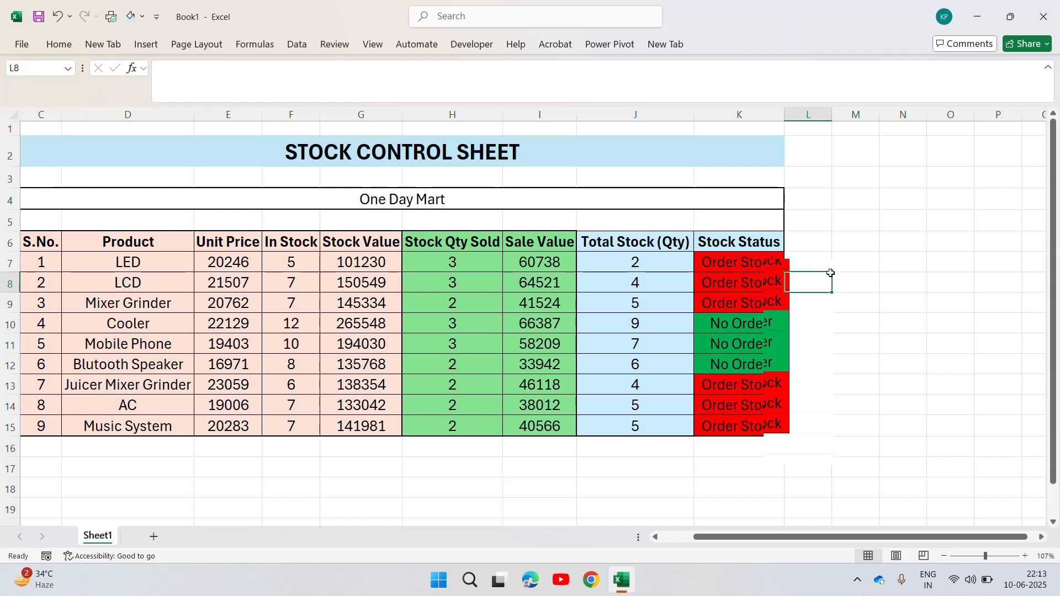
left_click(857, 580)
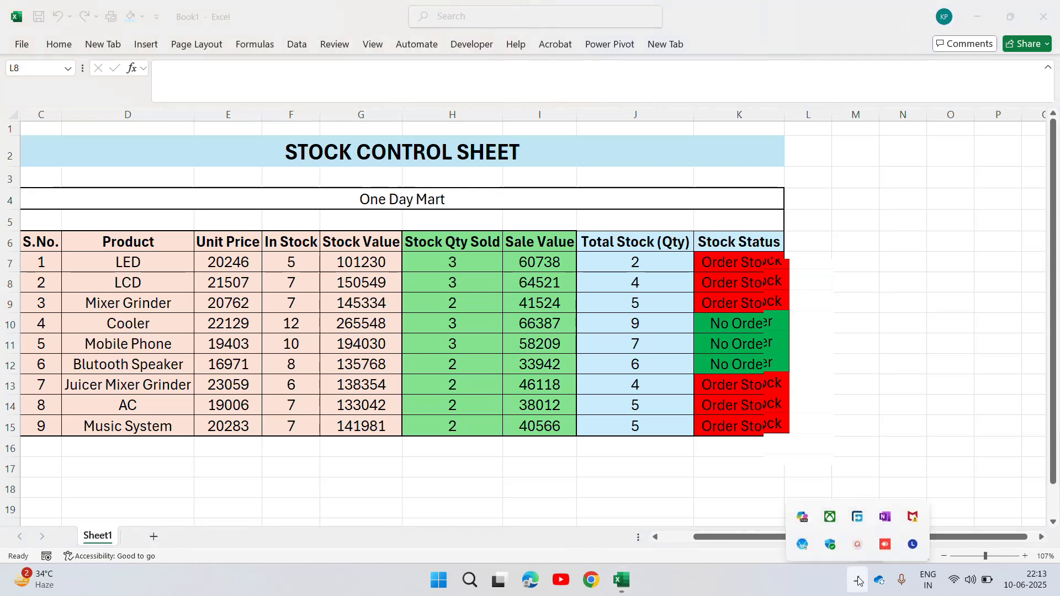
left_click(855, 540)
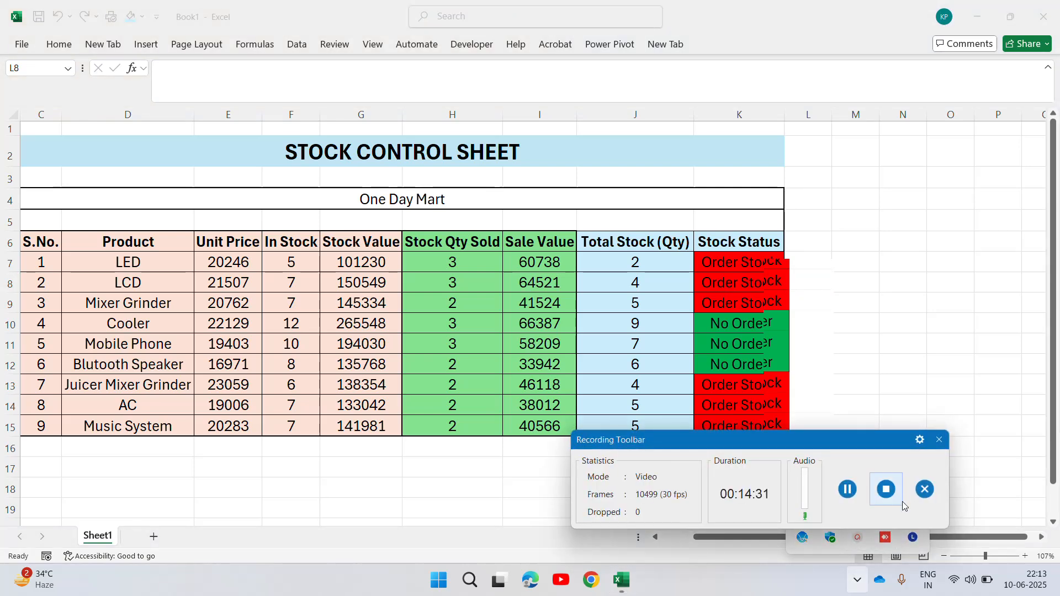
left_click(886, 491)
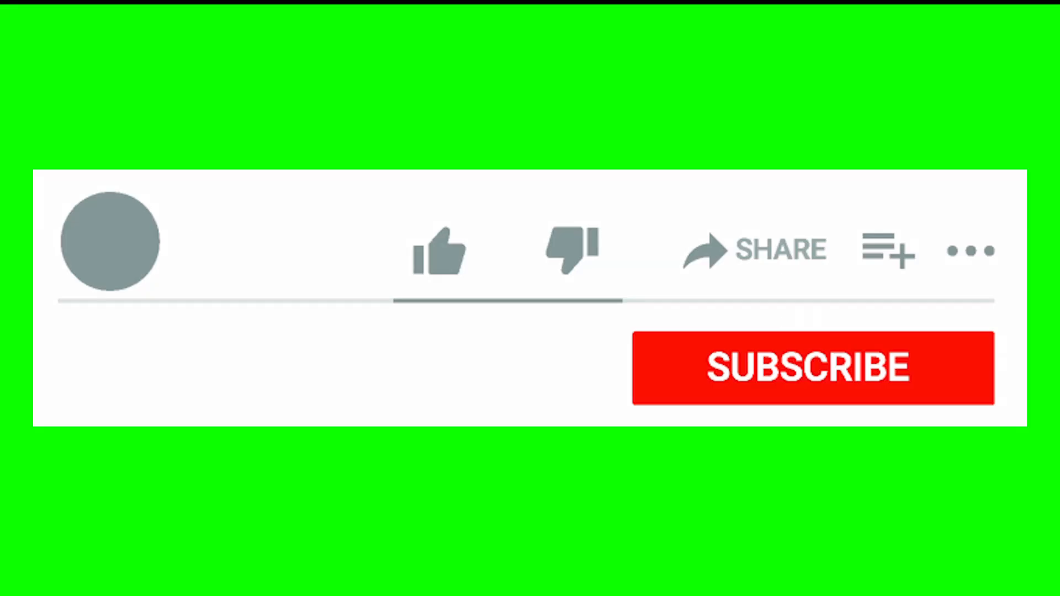